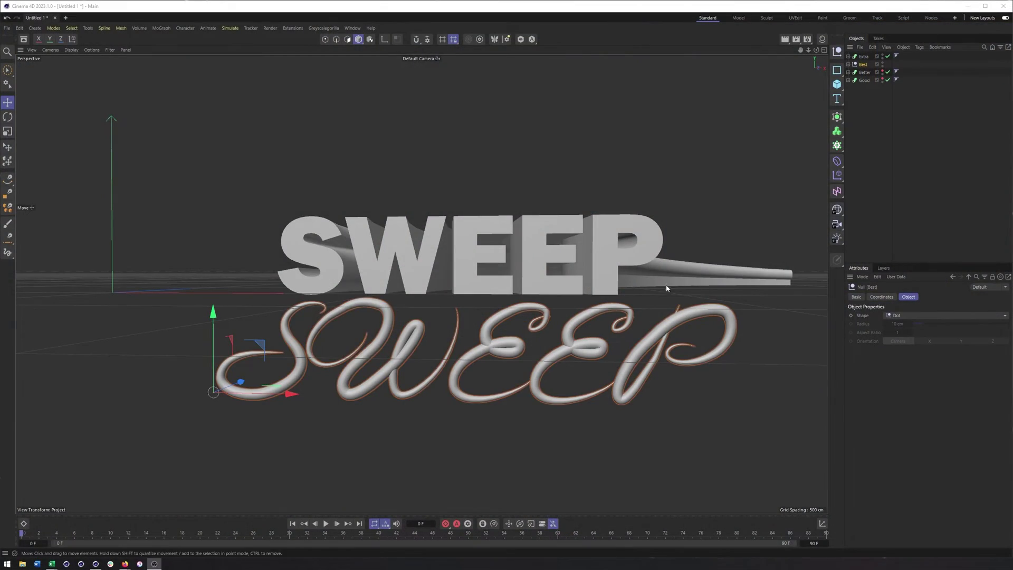
# Examine the block-letter and script SWEEP text examples from several viewing angles.
pyautogui.keyDown('alt'); pyautogui.moveTo(672, 285); pyautogui.dragTo(660, 287, button='middle'); pyautogui.keyUp('alt')
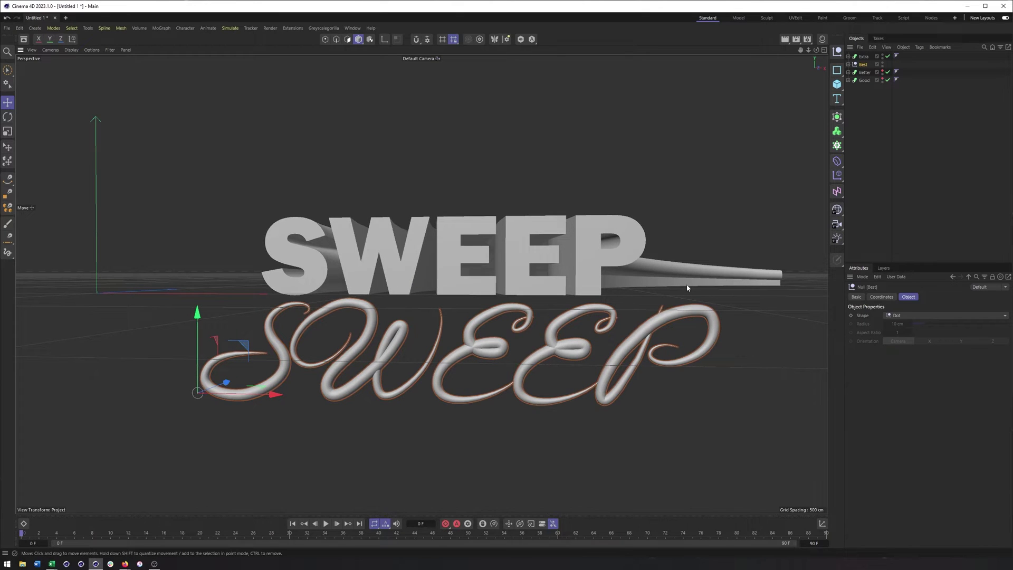
pyautogui.click(589, 236)
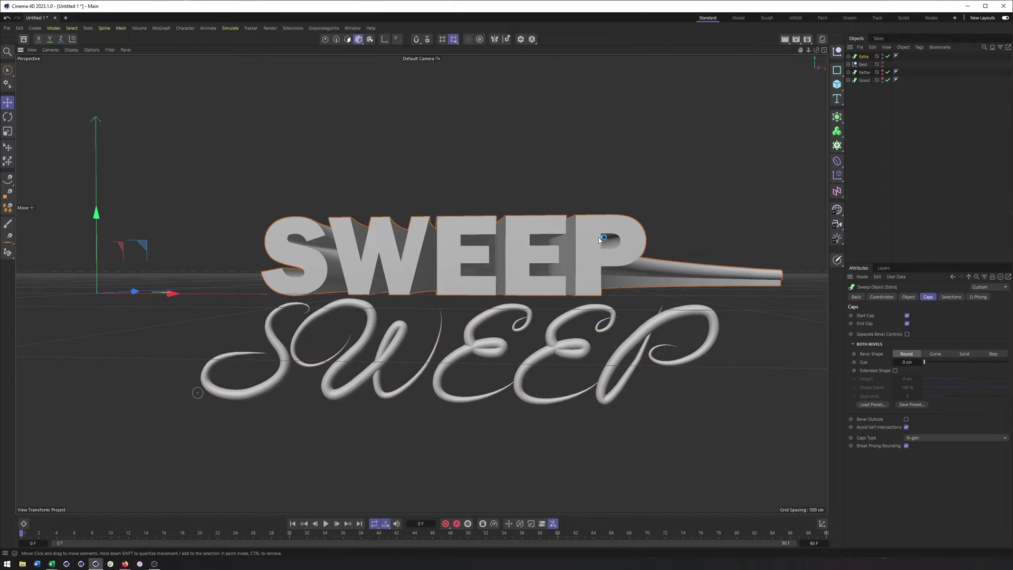
pyautogui.keyDown('alt'); pyautogui.moveTo(606, 245); pyautogui.dragTo(543, 247, button='middle'); pyautogui.keyUp('alt')
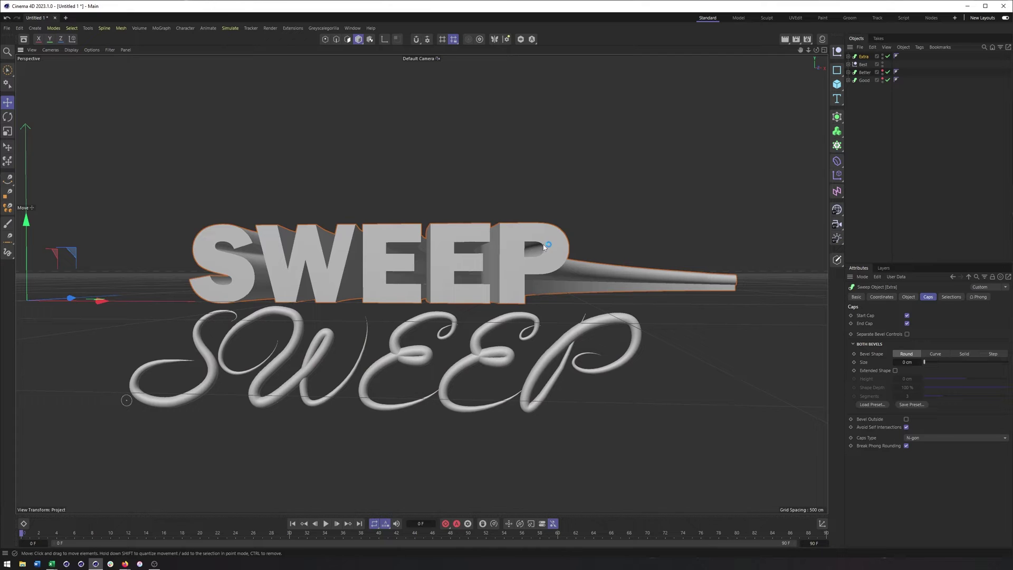
pyautogui.keyDown('alt'); pyautogui.moveTo(628, 261); pyautogui.dragTo(617, 276); pyautogui.keyUp('alt')
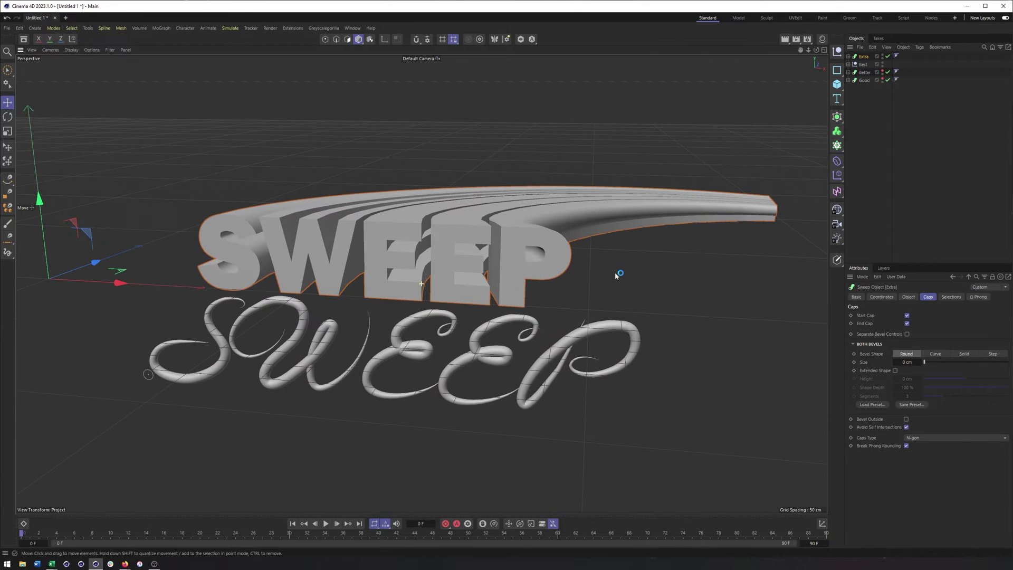
pyautogui.keyDown('alt'); pyautogui.moveTo(358, 233); pyautogui.dragTo(368, 304); pyautogui.keyUp('alt')
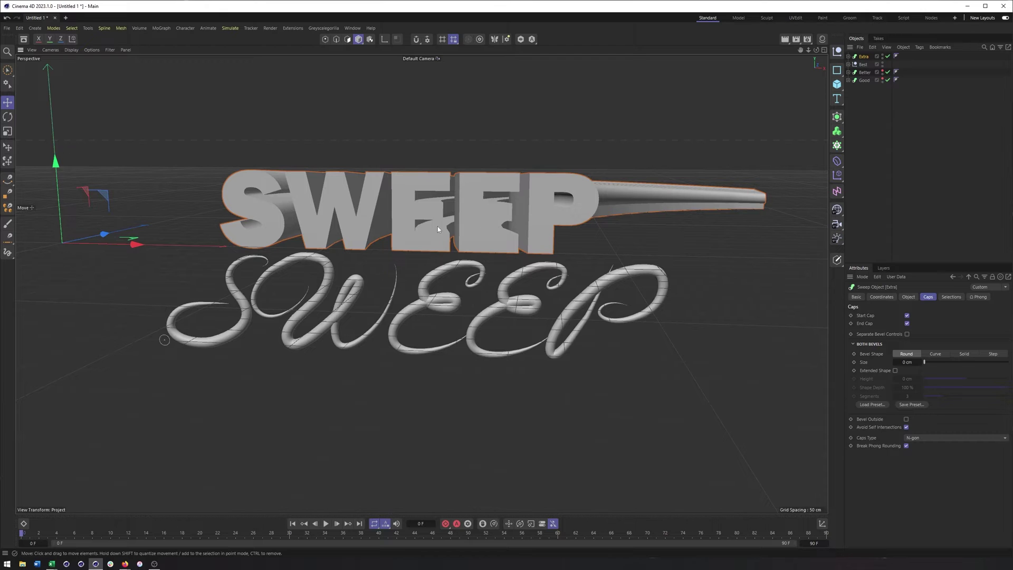
pyautogui.keyDown('alt'); pyautogui.moveTo(438, 227); pyautogui.dragTo(461, 248); pyautogui.keyUp('alt')
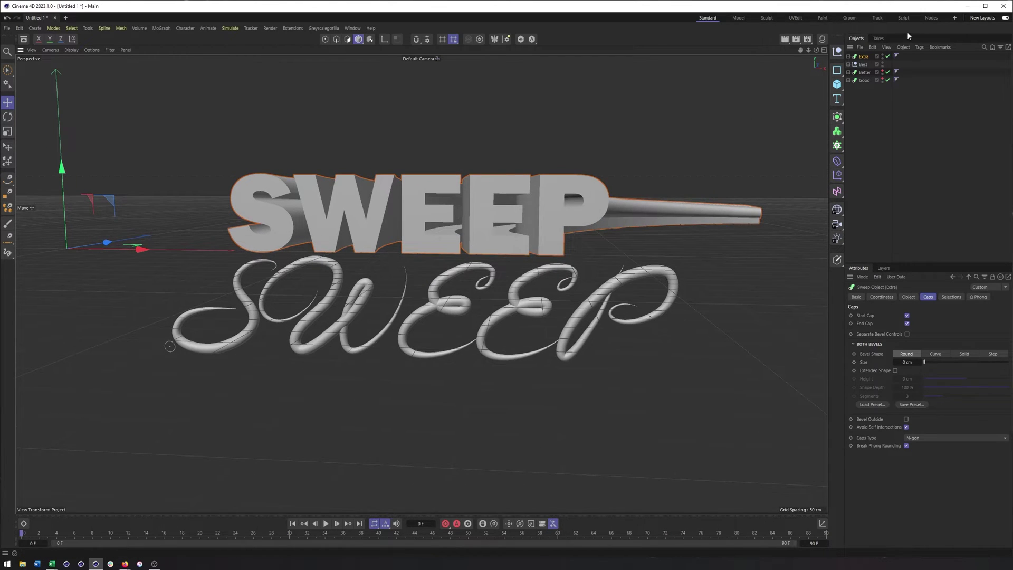
# Hide the Extra and Best example objects and add a new Sweep generator.
pyautogui.click(883, 56)
pyautogui.click(883, 63)
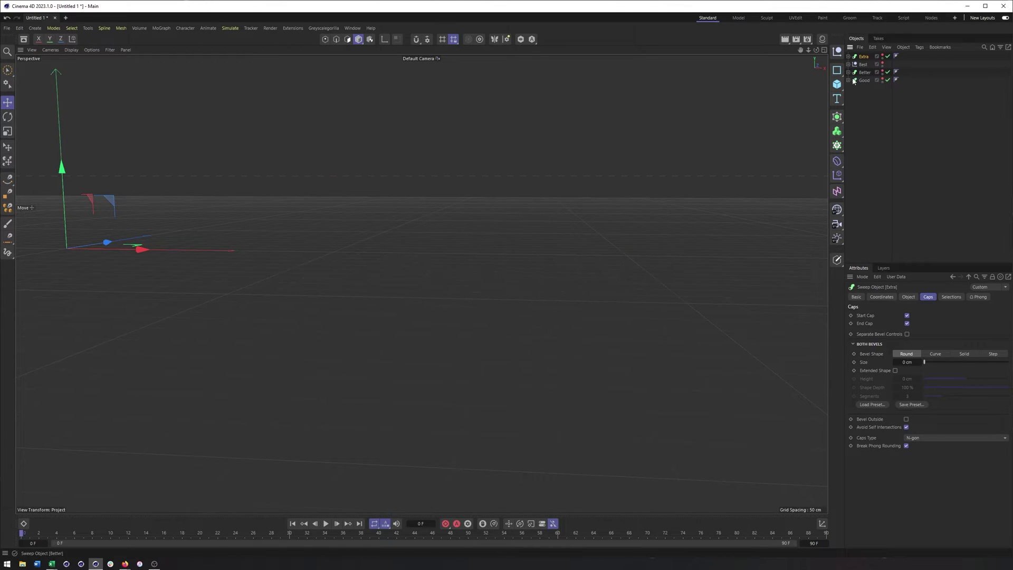
pyautogui.click(837, 117)
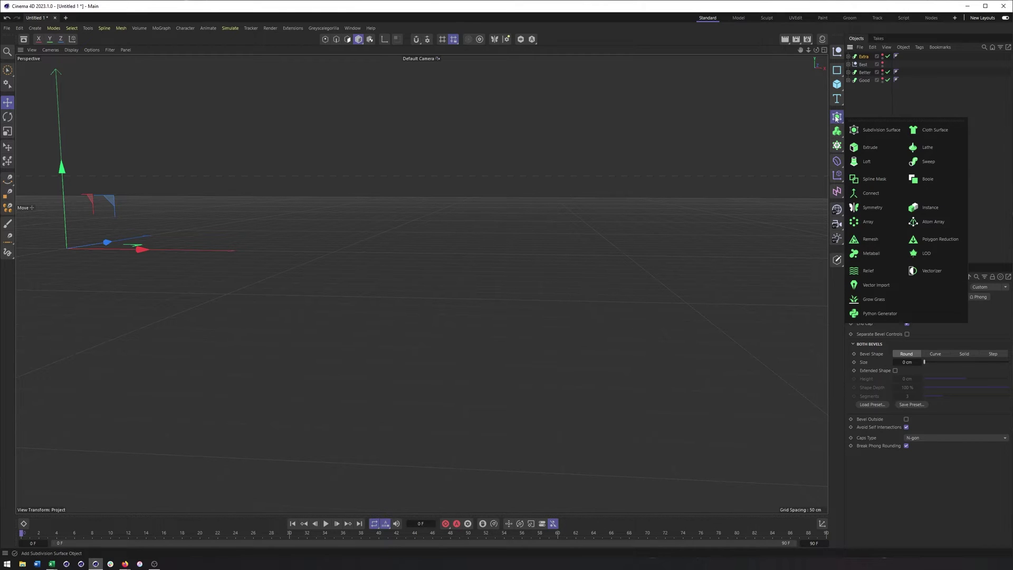
pyautogui.click(945, 164)
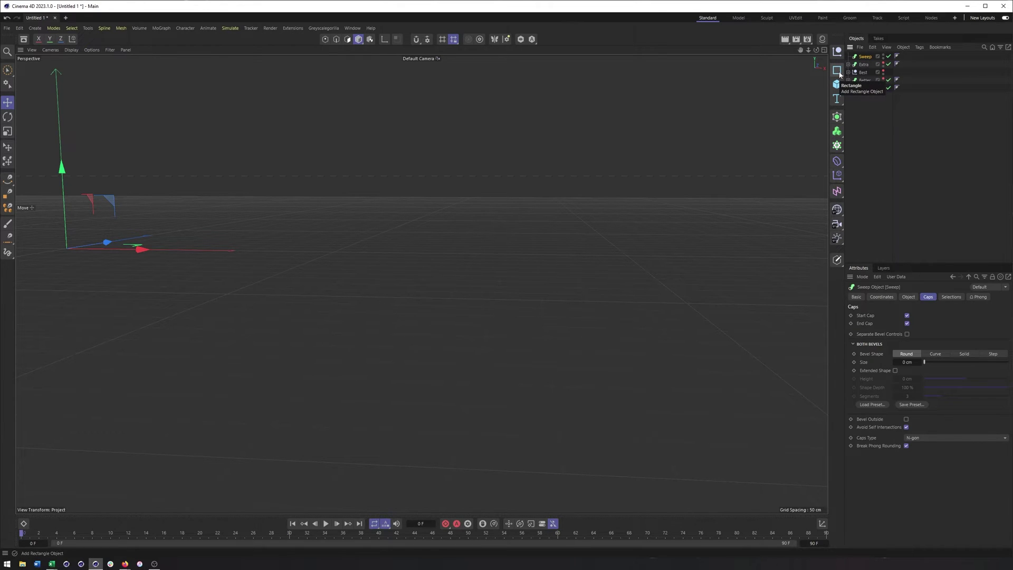
# Add an Arc spline and set its plane to XZ.
pyautogui.moveTo(840, 74); pyautogui.dragTo(858, 83)
pyautogui.press('o')
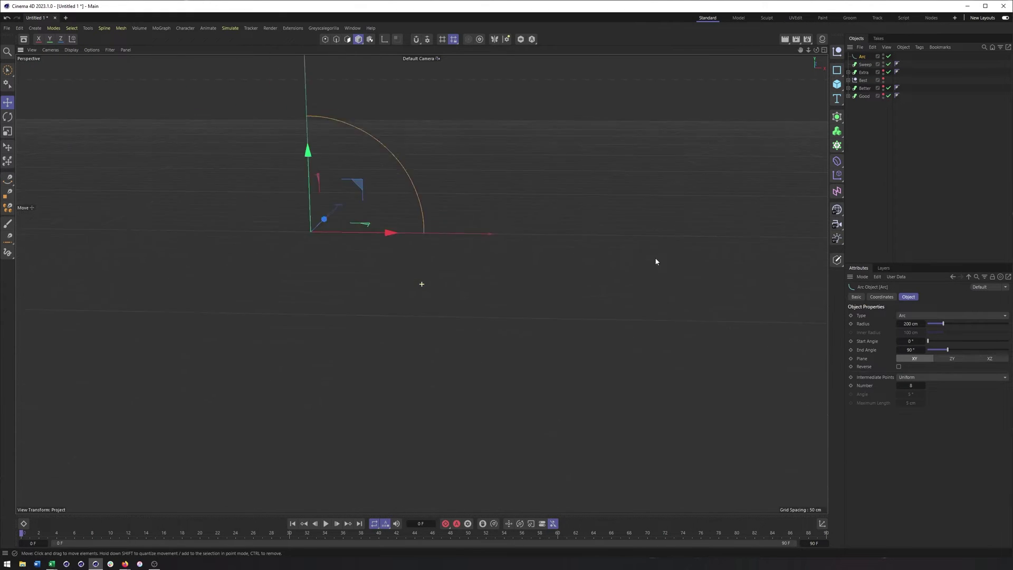
pyautogui.click(990, 359)
pyautogui.keyDown('alt'); pyautogui.moveTo(520, 272); pyautogui.dragTo(484, 312); pyautogui.keyUp('alt')
pyautogui.keyDown('alt'); pyautogui.moveTo(485, 312); pyautogui.dragTo(628, 319, button='right'); pyautogui.keyUp('alt')
pyautogui.keyDown('alt'); pyautogui.moveTo(435, 278); pyautogui.dragTo(600, 231, button='middle'); pyautogui.keyUp('alt')
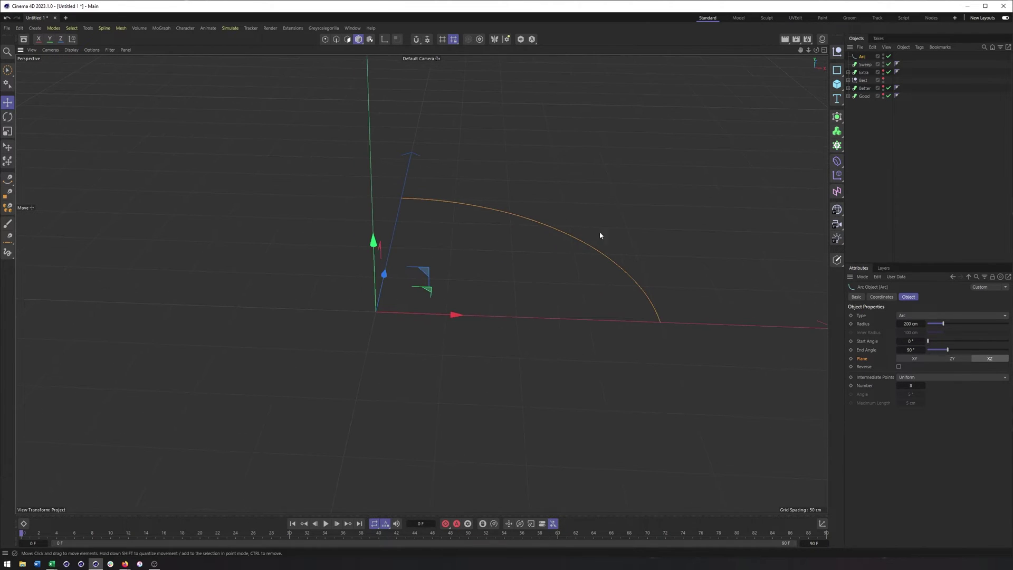
# Add a Rectangle spline and nest both splines under the Sweep, with the arc above the rectangle.
pyautogui.click(841, 72)
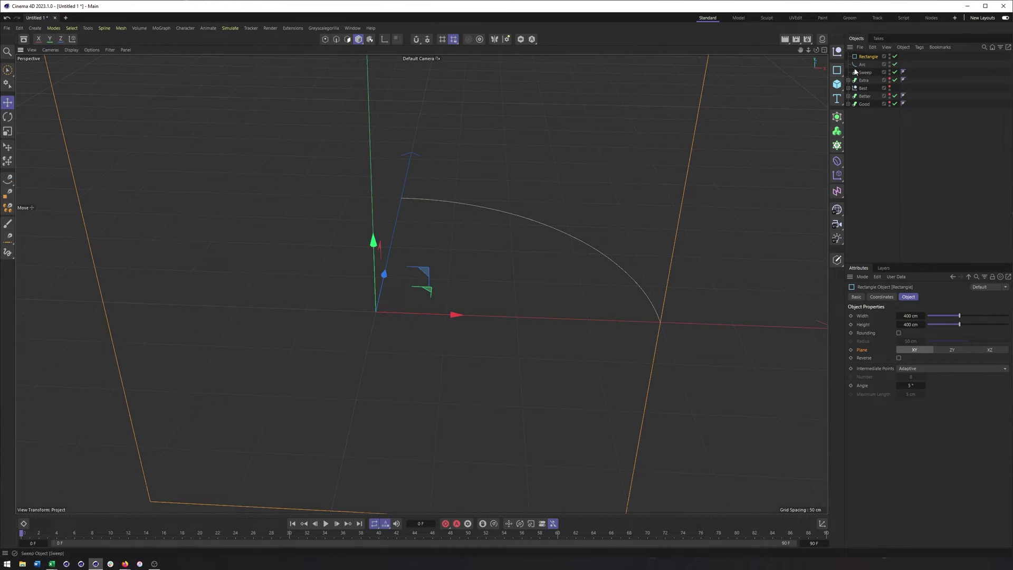
pyautogui.moveTo(865, 60); pyautogui.dragTo(866, 69)
pyautogui.keyDown('alt'); pyautogui.moveTo(600, 264); pyautogui.dragTo(643, 201); pyautogui.keyUp('alt')
pyautogui.keyDown('alt'); pyautogui.moveTo(643, 201); pyautogui.dragTo(576, 209, button='right'); pyautogui.keyUp('alt')
pyautogui.keyDown('alt'); pyautogui.moveTo(575, 209); pyautogui.dragTo(660, 196); pyautogui.keyUp('alt')
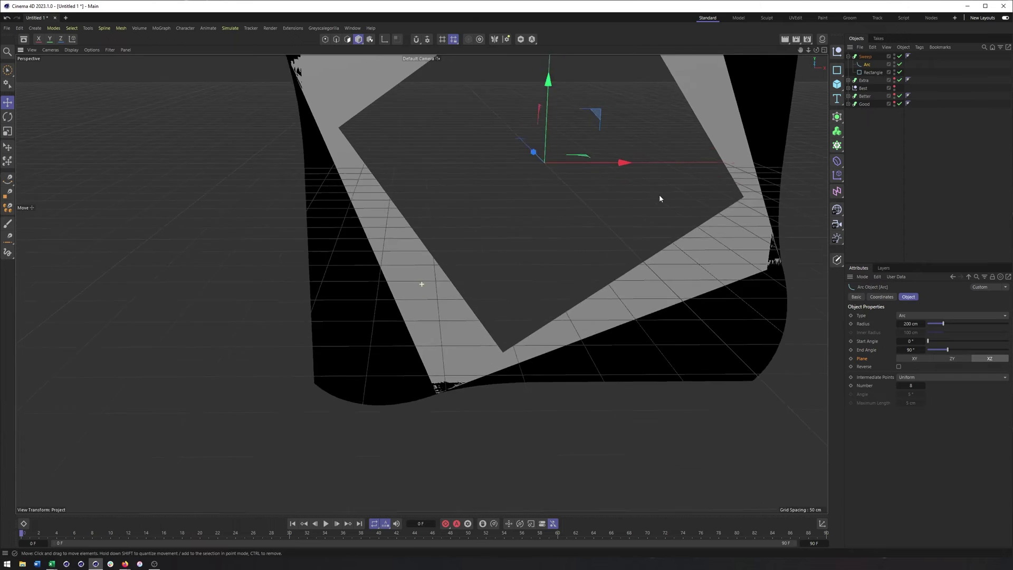
pyautogui.keyDown('alt'); pyautogui.moveTo(660, 196); pyautogui.dragTo(608, 279, button='middle'); pyautogui.keyUp('alt')
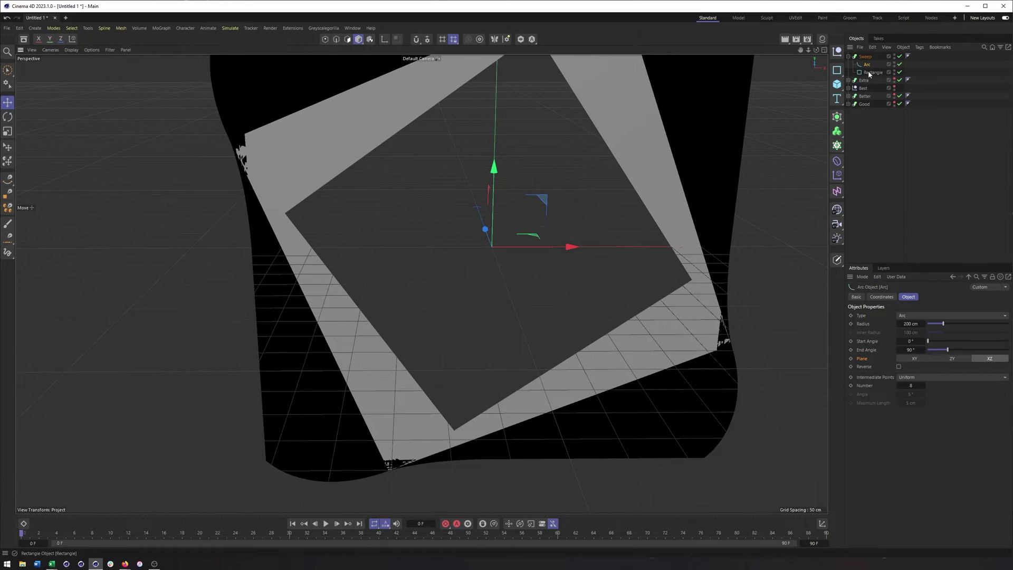
# Reorder the Sweep's children so the rectangle is the profile above the arc path.
pyautogui.moveTo(872, 74); pyautogui.dragTo(870, 62)
pyautogui.keyDown('alt'); pyautogui.moveTo(648, 159); pyautogui.dragTo(527, 198, button='middle'); pyautogui.keyUp('alt')
pyautogui.keyDown('alt'); pyautogui.moveTo(527, 199); pyautogui.dragTo(554, 190, button='right'); pyautogui.keyUp('alt')
pyautogui.keyDown('alt'); pyautogui.moveTo(554, 190); pyautogui.dragTo(578, 220, button='middle'); pyautogui.keyUp('alt')
pyautogui.keyDown('alt'); pyautogui.moveTo(579, 219); pyautogui.dragTo(576, 240); pyautogui.keyUp('alt')
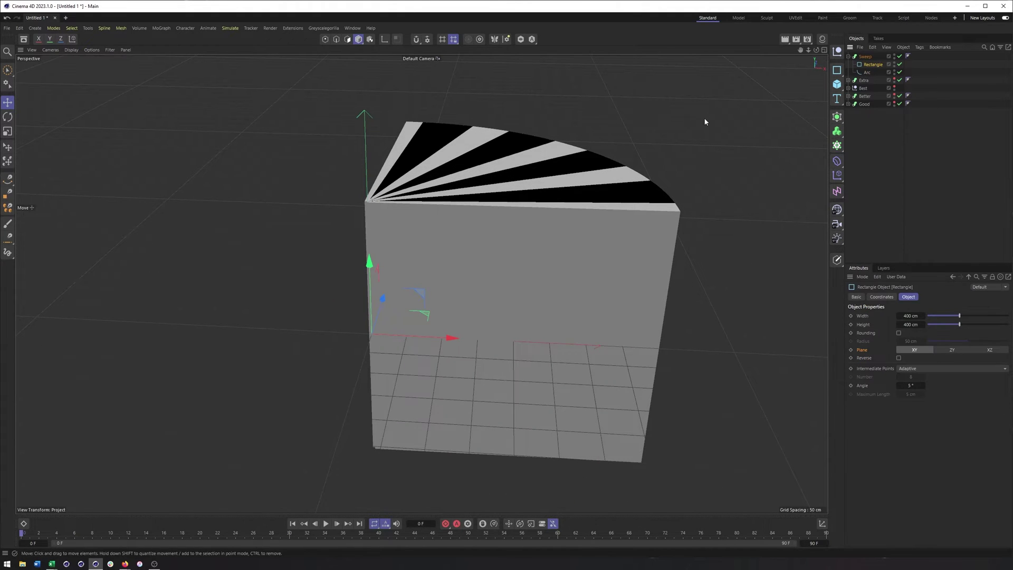
# Scale the rectangle profile down until the sweep forms a slim curved bar along the arc.
pyautogui.press('t')
pyautogui.moveTo(729, 109); pyautogui.dragTo(419, 185)
pyautogui.scroll(5, 508, 268)
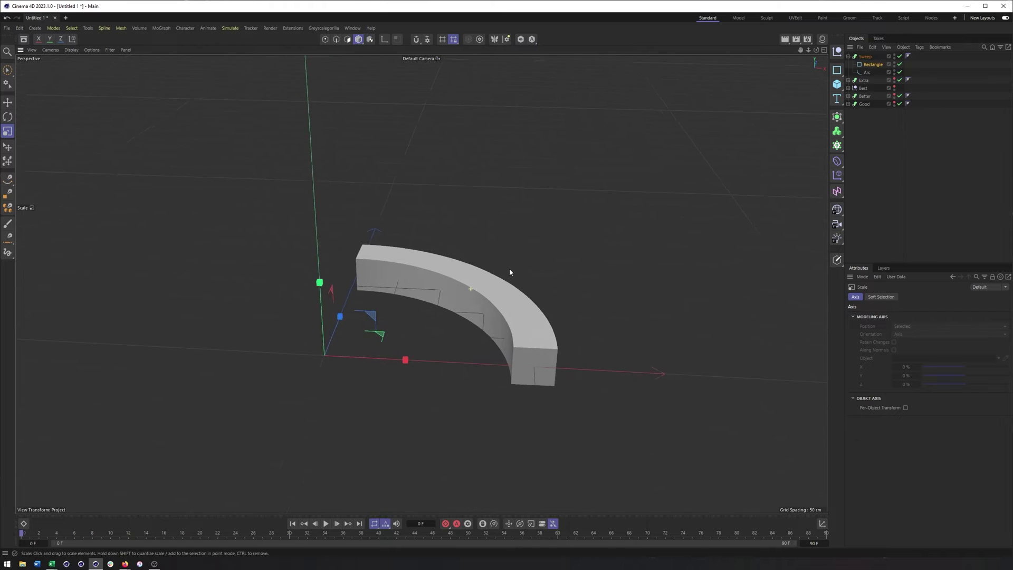
pyautogui.keyDown('alt'); pyautogui.moveTo(555, 264); pyautogui.dragTo(572, 261); pyautogui.keyUp('alt')
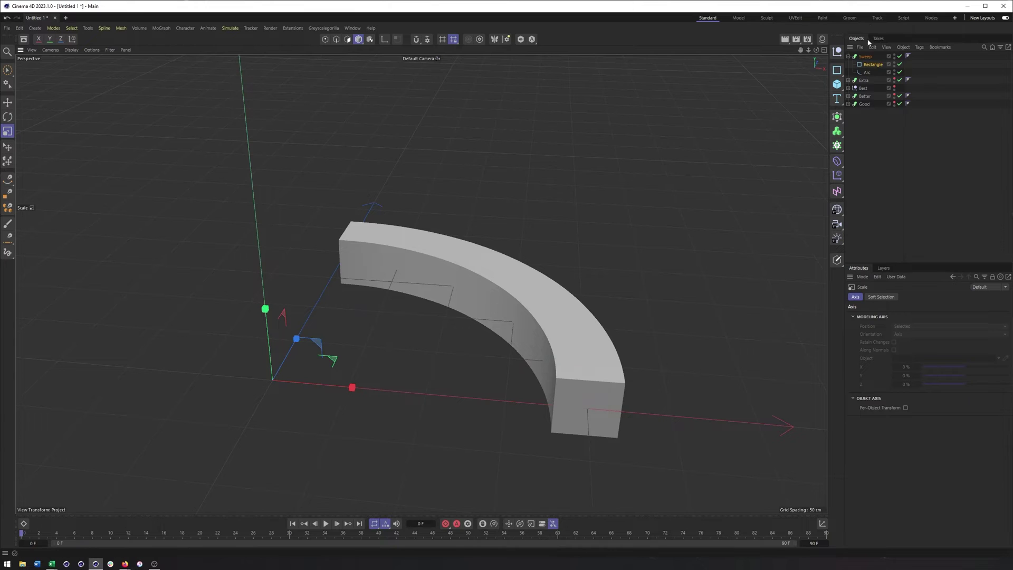
# Open the Sweep's object properties and set the viewport display to Gouraud Shading (Lines).
pyautogui.click(865, 57)
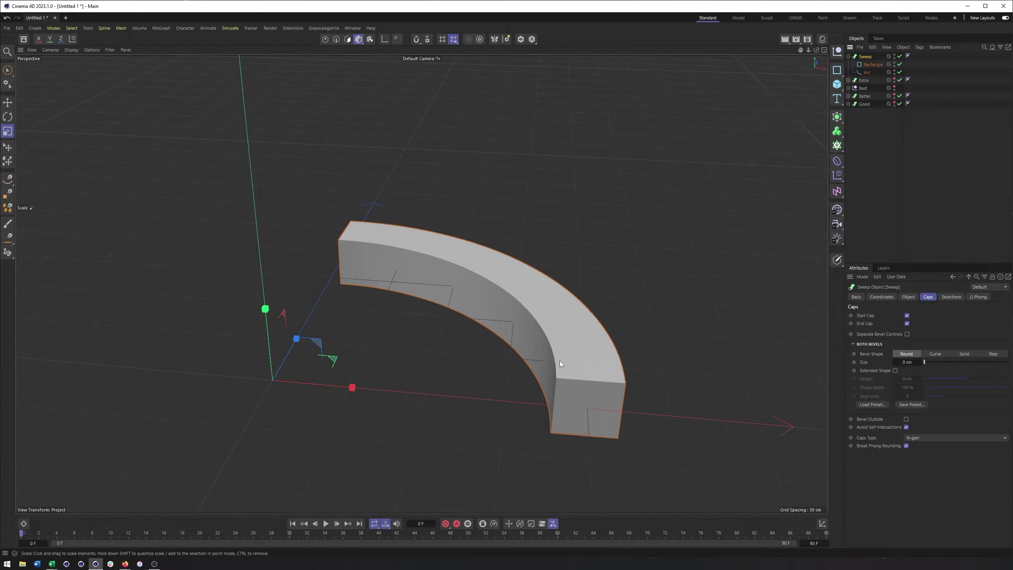
pyautogui.click(909, 297)
pyautogui.keyDown('alt'); pyautogui.moveTo(559, 319); pyautogui.dragTo(577, 300); pyautogui.keyUp('alt')
pyautogui.keyDown('alt'); pyautogui.moveTo(610, 325); pyautogui.dragTo(606, 318, button='middle'); pyautogui.keyUp('alt')
pyautogui.keyDown('alt'); pyautogui.moveTo(606, 319); pyautogui.dragTo(631, 318, button='right'); pyautogui.keyUp('alt')
pyautogui.click(877, 315)
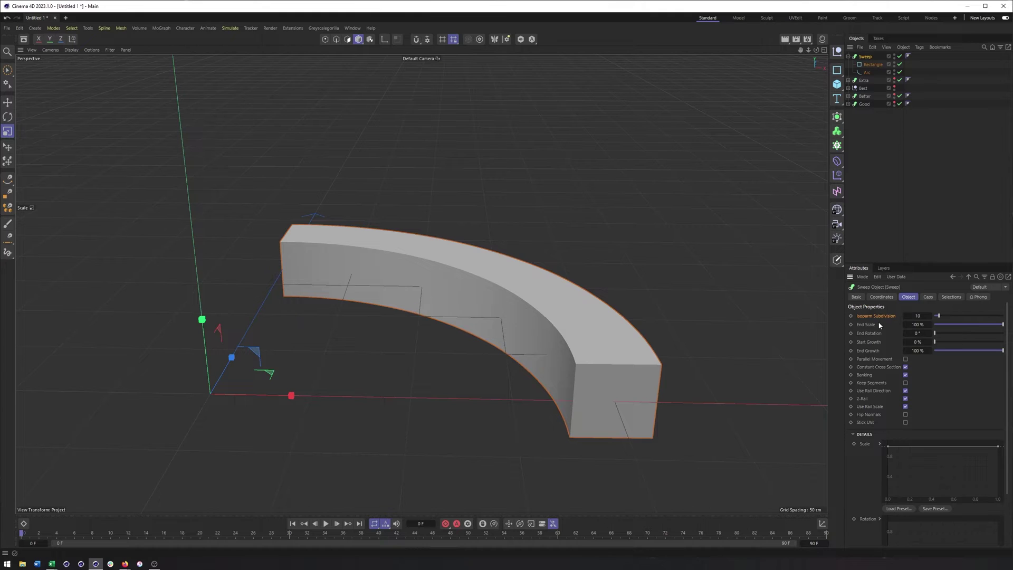
pyautogui.keyDown('alt'); pyautogui.moveTo(552, 324); pyautogui.dragTo(542, 326); pyautogui.keyUp('alt')
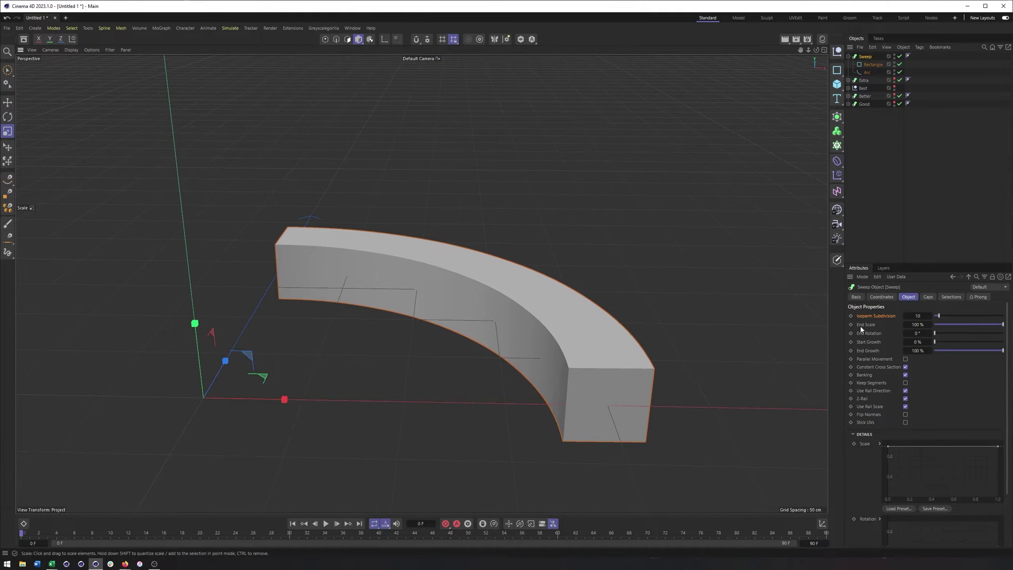
pyautogui.click(71, 50)
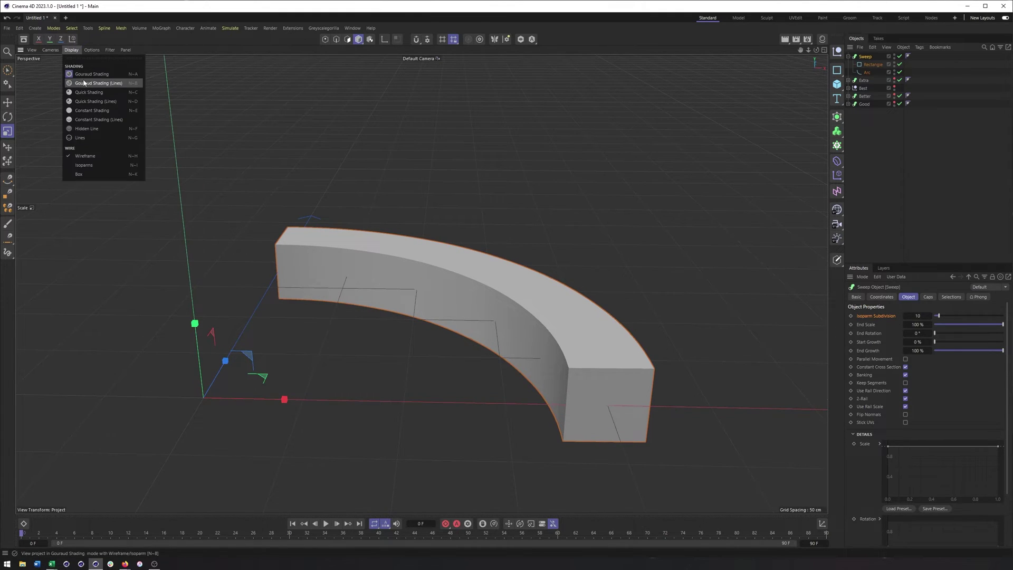
pyautogui.click(84, 82)
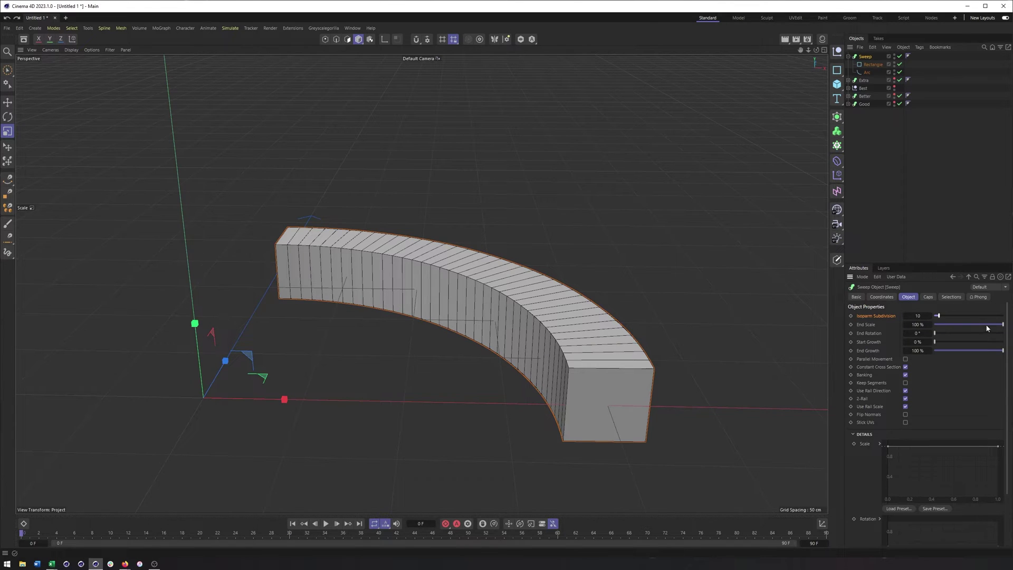
# Taper and twist the swept bar by setting End Scale to 14% and End Rotation to 275°.
pyautogui.moveTo(1000, 327); pyautogui.dragTo(940, 336)
pyautogui.scroll(2, 487, 340)
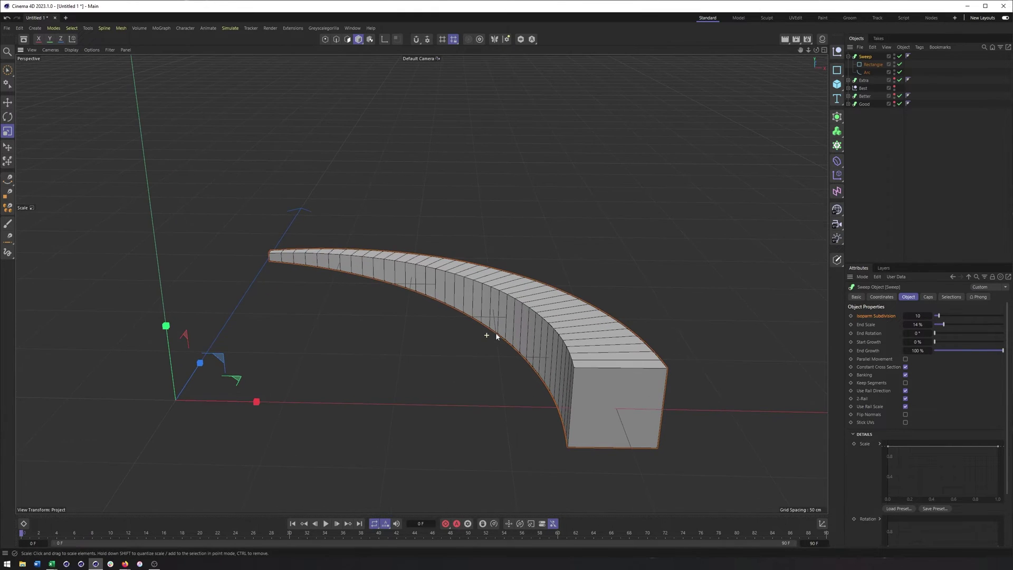
pyautogui.moveTo(934, 337); pyautogui.dragTo(989, 346)
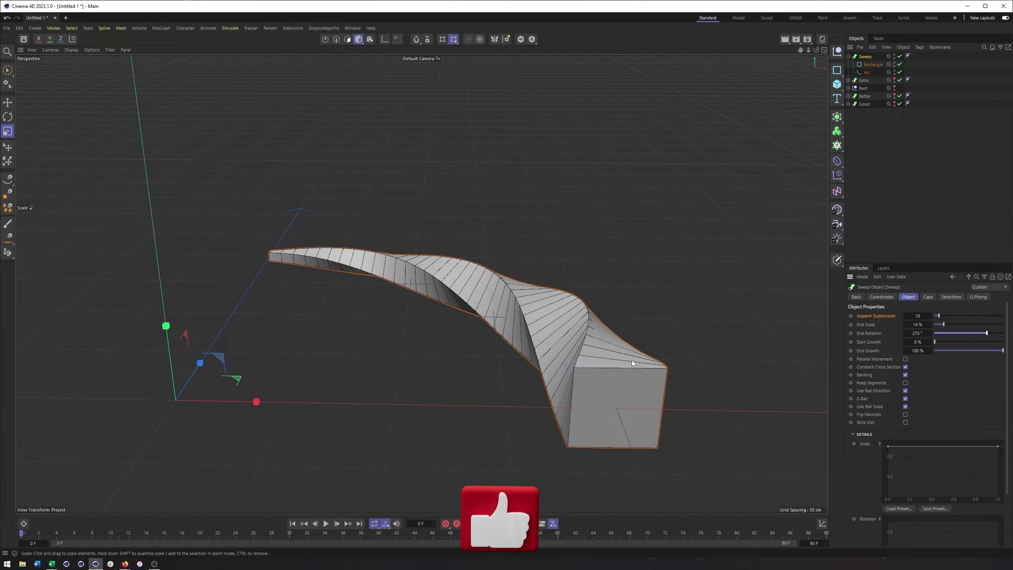
pyautogui.keyDown('alt'); pyautogui.moveTo(632, 360); pyautogui.dragTo(556, 362, button='middle'); pyautogui.keyUp('alt')
pyautogui.moveTo(555, 362)
pyautogui.keyDown('alt'); pyautogui.mouseDown()
pyautogui.moveTo(589, 351)
pyautogui.moveTo(573, 352)
pyautogui.mouseUp(); pyautogui.keyUp('alt')
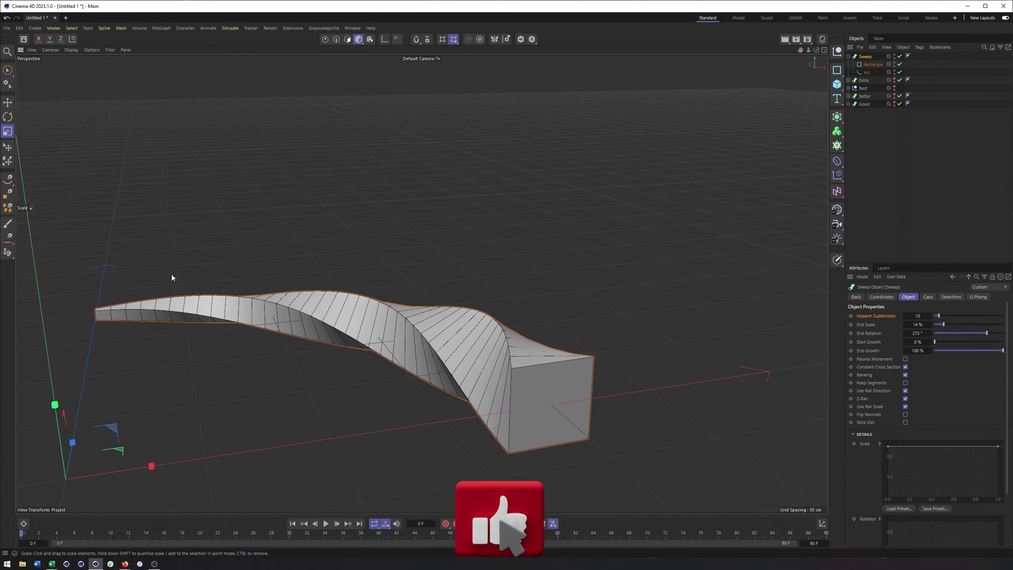
pyautogui.keyDown('alt'); pyautogui.moveTo(434, 302); pyautogui.dragTo(414, 286); pyautogui.keyUp('alt')
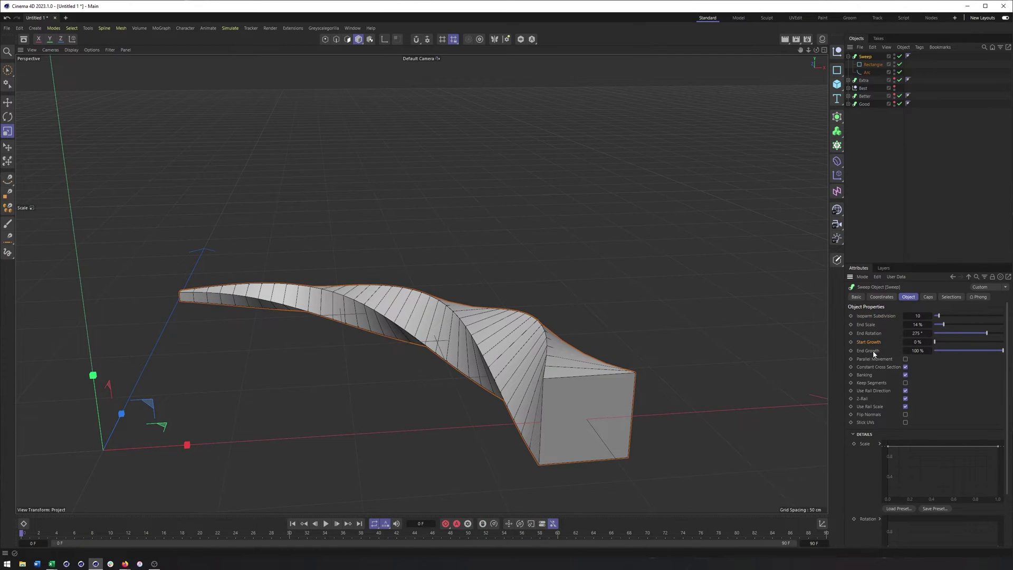
# Try out the sweep's Start Growth and End Growth settings, returning them to 0% and 100%.
pyautogui.moveTo(936, 344)
pyautogui.mouseDown()
pyautogui.moveTo(1005, 346)
pyautogui.moveTo(930, 358)
pyautogui.moveTo(1003, 360)
pyautogui.moveTo(931, 364)
pyautogui.moveTo(986, 355)
pyautogui.moveTo(927, 353)
pyautogui.mouseUp()
pyautogui.keyDown('alt'); pyautogui.moveTo(507, 372); pyautogui.dragTo(476, 364); pyautogui.keyUp('alt')
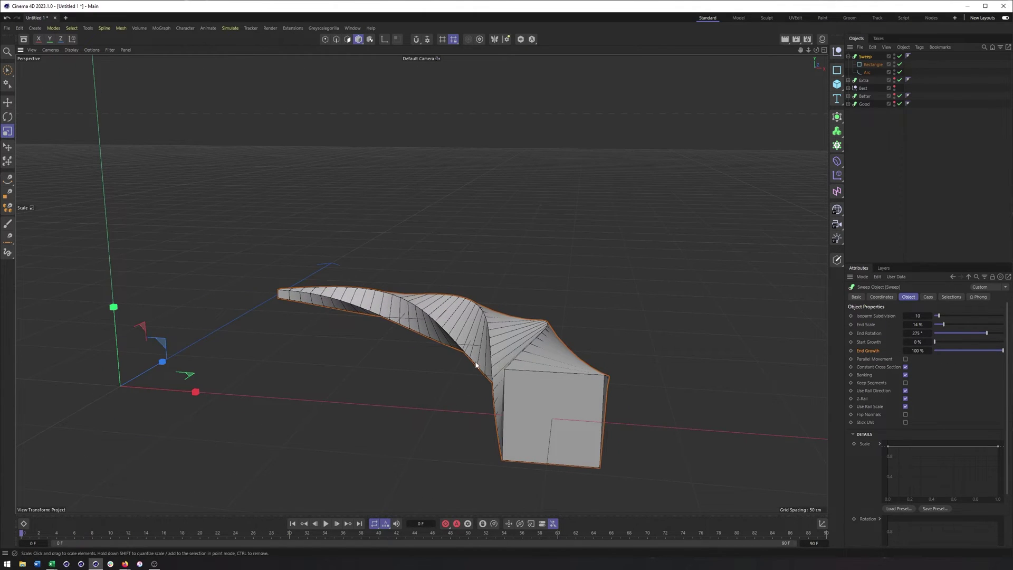
pyautogui.keyDown('alt'); pyautogui.moveTo(579, 320); pyautogui.dragTo(579, 418); pyautogui.keyUp('alt')
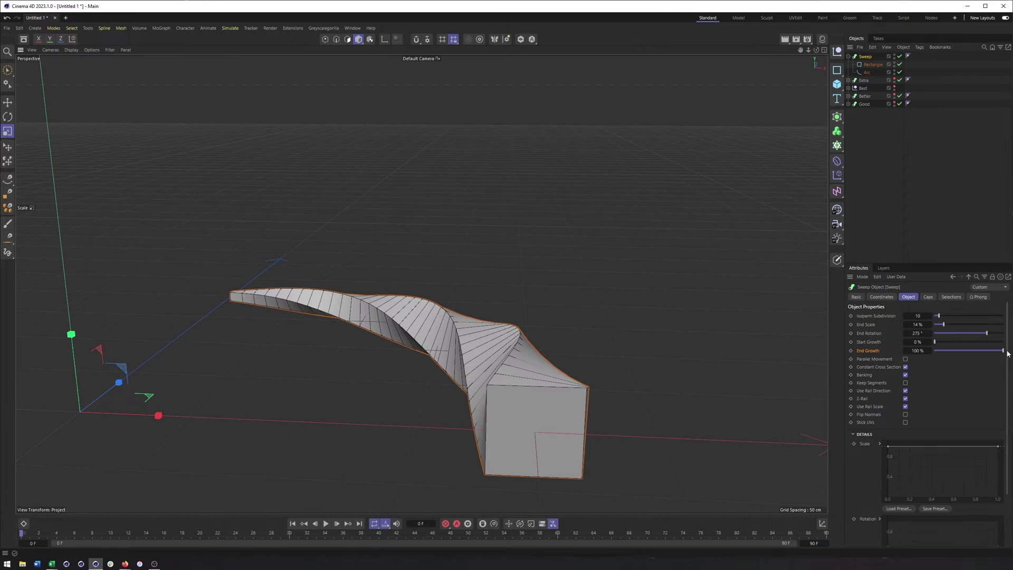
pyautogui.moveTo(1004, 353)
pyautogui.mouseDown()
pyautogui.moveTo(933, 360)
pyautogui.moveTo(1005, 364)
pyautogui.moveTo(933, 370)
pyautogui.moveTo(1005, 367)
pyautogui.moveTo(961, 365)
pyautogui.moveTo(1006, 365)
pyautogui.moveTo(953, 350)
pyautogui.moveTo(1005, 350)
pyautogui.mouseUp()
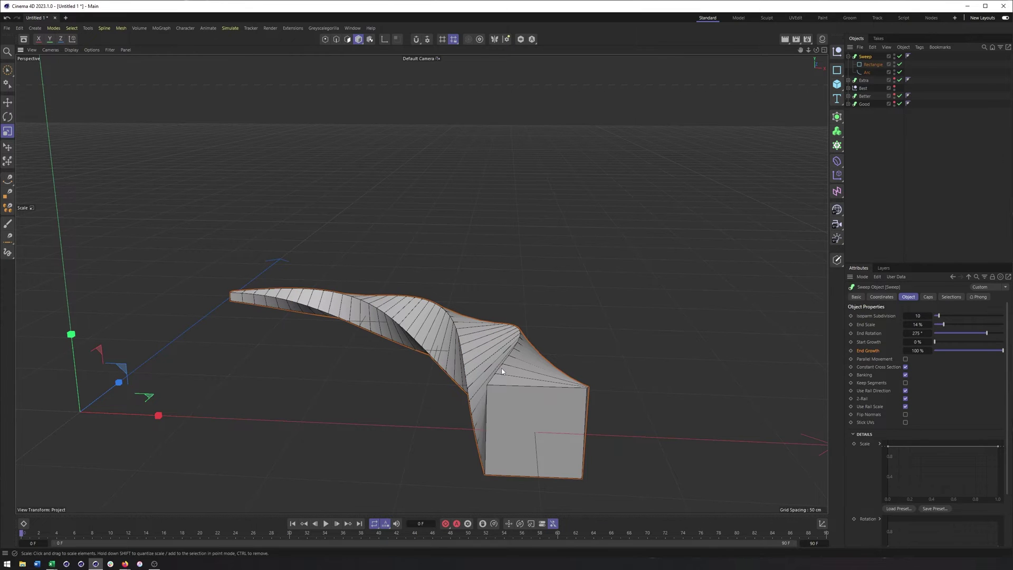
pyautogui.keyDown('alt'); pyautogui.moveTo(501, 371); pyautogui.dragTo(515, 347, button='middle'); pyautogui.keyUp('alt')
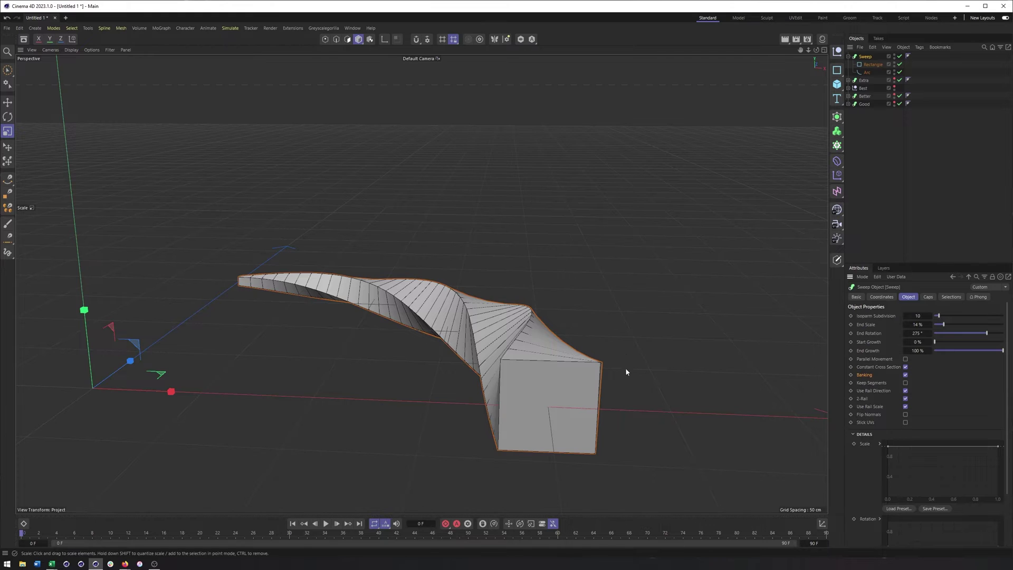
pyautogui.keyDown('alt'); pyautogui.moveTo(626, 368); pyautogui.dragTo(628, 351); pyautogui.keyUp('alt')
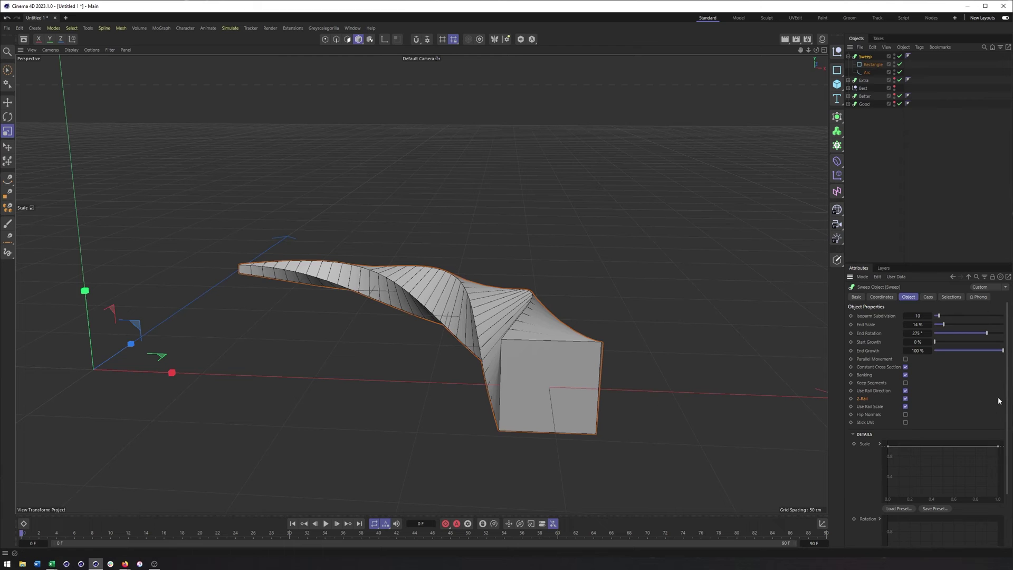
# Examine the Scale and Rotation curves in the Sweep's detail settings.
pyautogui.scroll(-3, 975, 425)
pyautogui.click(853, 377)
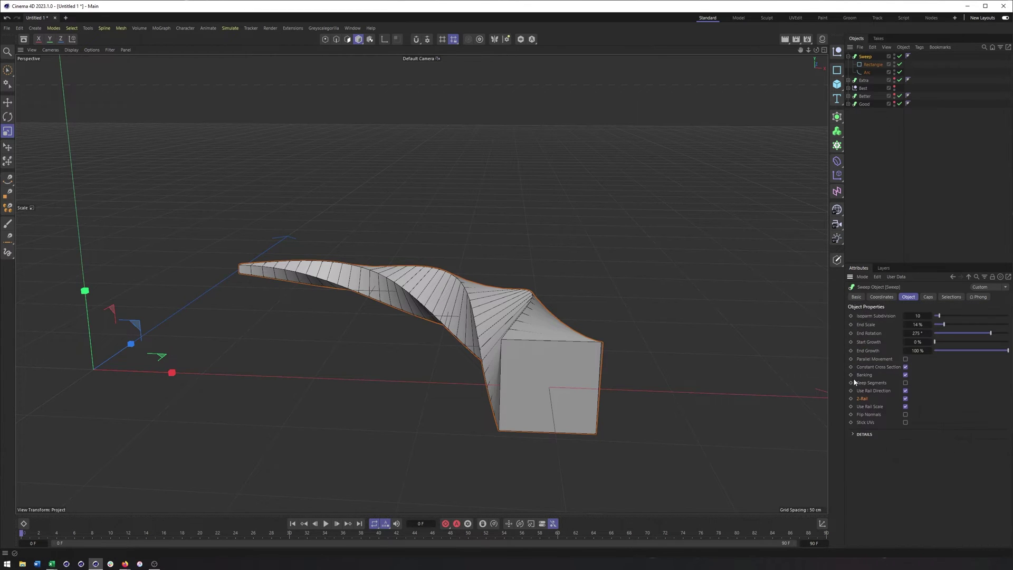
pyautogui.click(854, 435)
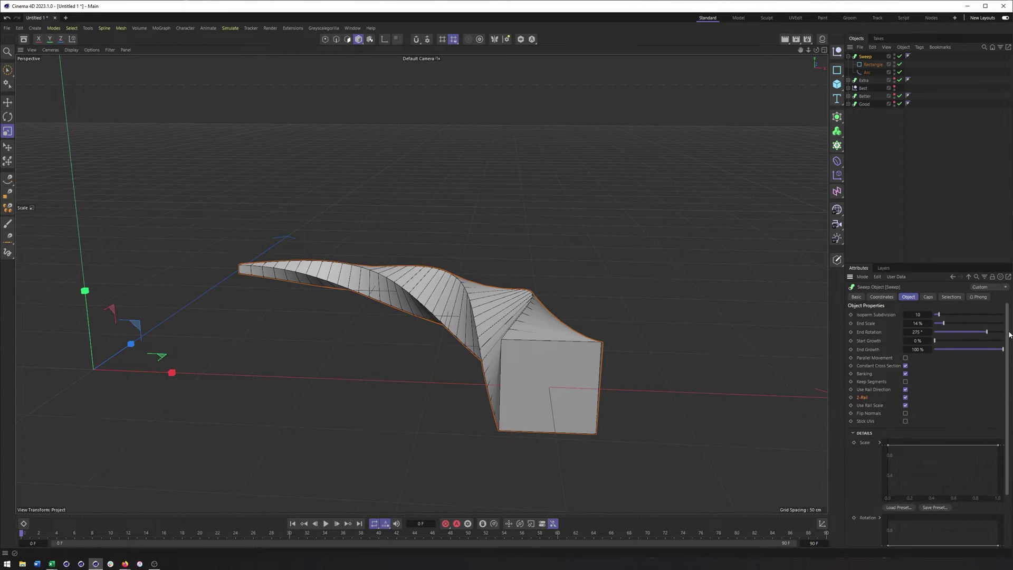
pyautogui.scroll(-3, 1012, 392)
pyautogui.moveTo(887, 381)
pyautogui.mouseDown()
pyautogui.moveTo(876, 417)
pyautogui.moveTo(872, 381)
pyautogui.mouseUp()
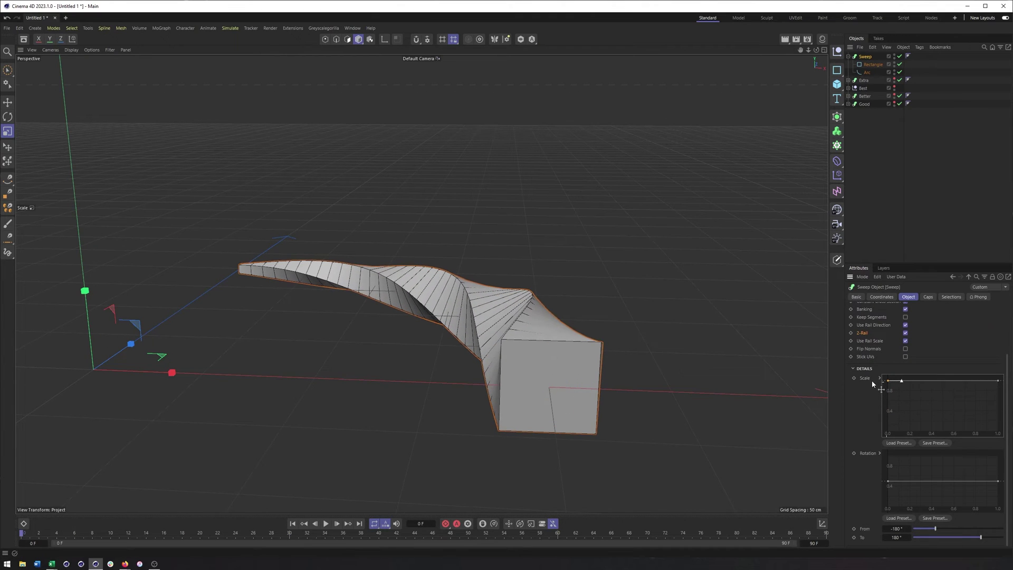
pyautogui.moveTo(999, 389); pyautogui.dragTo(1008, 341)
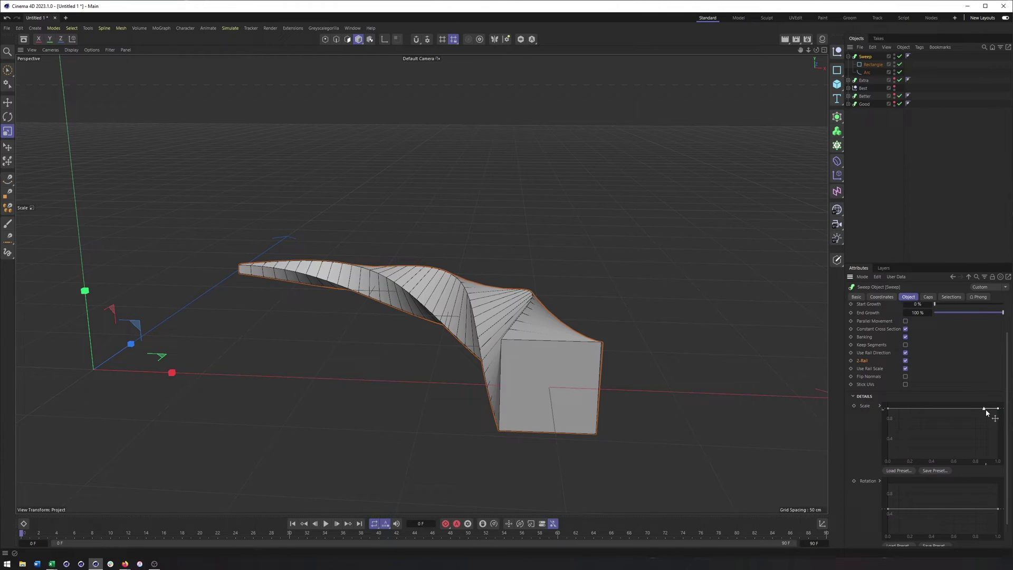
# Set the Sweep's End Rotation to 0° and add a point near the start of the Scale curve in its details.
pyautogui.scroll(-3, 1009, 371)
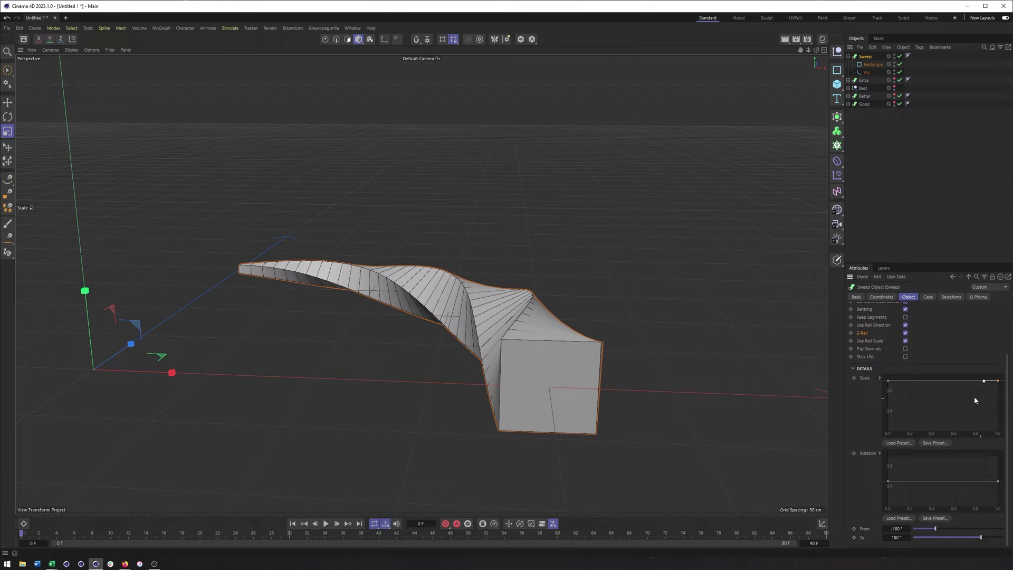
pyautogui.scroll(5, 971, 359)
pyautogui.moveTo(955, 331); pyautogui.dragTo(925, 339)
pyautogui.scroll(-3, 924, 417)
pyautogui.click(907, 380)
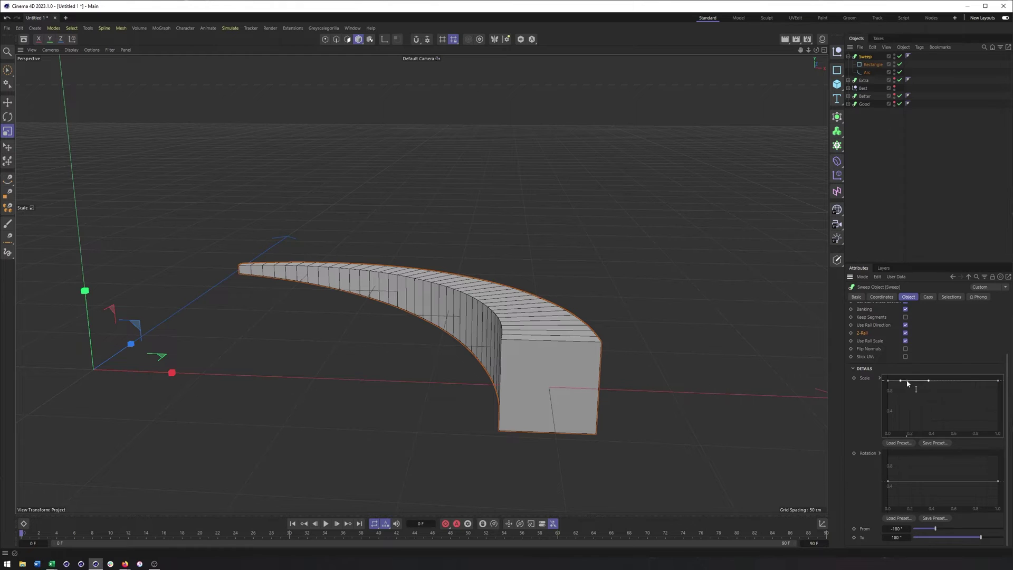
# Try out lowering the start point of the Scale curve to narrow the sweep's front end, and undo the change.
pyautogui.moveTo(888, 380); pyautogui.dragTo(968, 414)
pyautogui.keyDown('alt'); pyautogui.moveTo(572, 353); pyautogui.dragTo(597, 356); pyautogui.keyUp('alt')
pyautogui.keyDown('alt'); pyautogui.moveTo(568, 282); pyautogui.dragTo(539, 288); pyautogui.keyUp('alt')
pyautogui.hotkey('ctrl', 'z')
pyautogui.hotkey('ctrl', 'z')
pyautogui.hotkey('ctrl', 'z')
pyautogui.hotkey('ctrl', 'z')
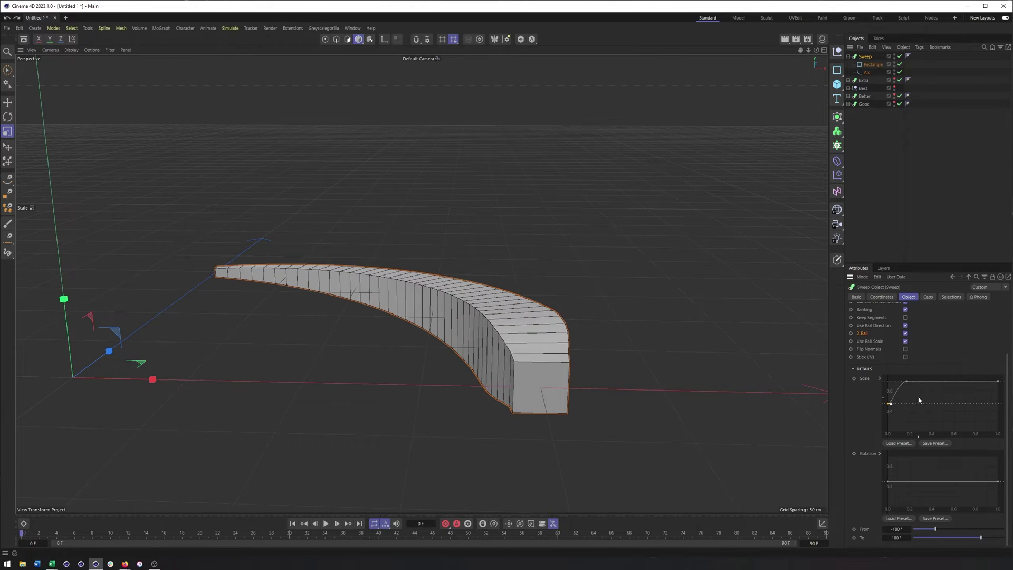
pyautogui.hotkey('ctrl', 'z')
# Try out reshaping the Rotation curve with added points to twist the sweep near its front end, and undo the edits.
pyautogui.keyDown('alt'); pyautogui.moveTo(591, 377); pyautogui.dragTo(559, 371); pyautogui.keyUp('alt')
pyautogui.keyDown('ctrl'); pyautogui.moveTo(907, 480); pyautogui.dragTo(930, 488); pyautogui.keyUp('ctrl')
pyautogui.keyDown('alt'); pyautogui.moveTo(437, 304); pyautogui.dragTo(493, 343); pyautogui.keyUp('alt')
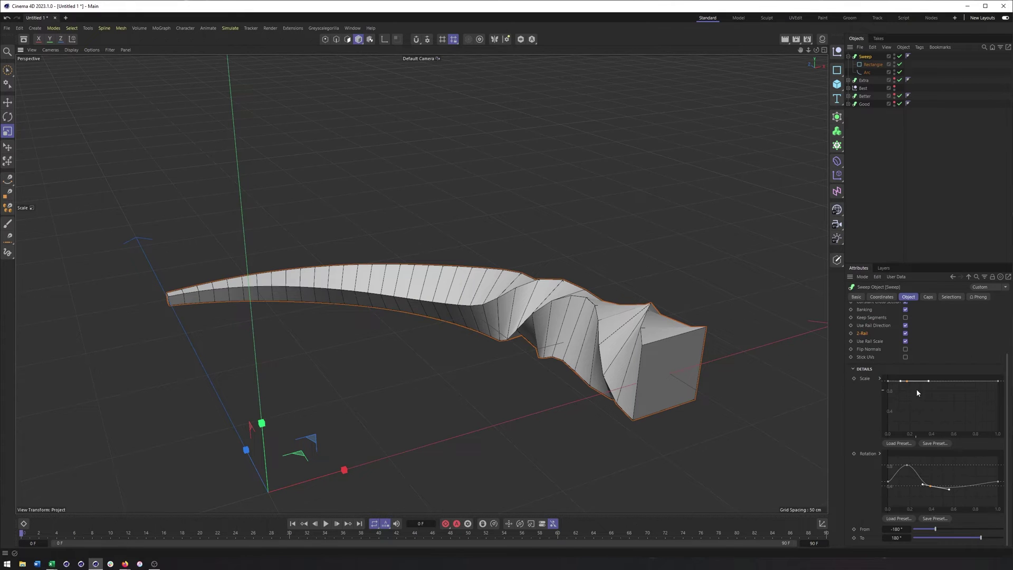
pyautogui.keyDown('alt'); pyautogui.moveTo(609, 338); pyautogui.dragTo(580, 341); pyautogui.keyUp('alt')
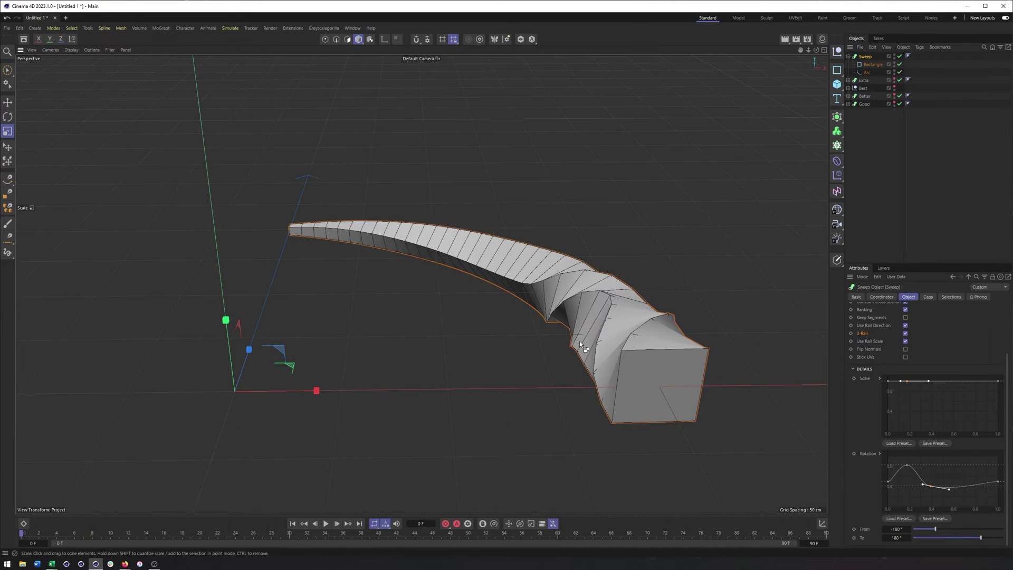
pyautogui.hotkey('ctrl', 'z')
pyautogui.hotkey('ctrl', 'z')
# Collapse the Details section of the Sweep's object properties.
pyautogui.moveTo(1007, 399)
pyautogui.mouseDown()
pyautogui.moveTo(1011, 424)
pyautogui.moveTo(1007, 386)
pyautogui.mouseUp()
pyautogui.click(853, 384)
pyautogui.moveTo(558, 335)
pyautogui.keyDown('alt'); pyautogui.mouseDown()
pyautogui.moveTo(420, 283)
pyautogui.moveTo(555, 332)
pyautogui.mouseUp(); pyautogui.keyUp('alt')
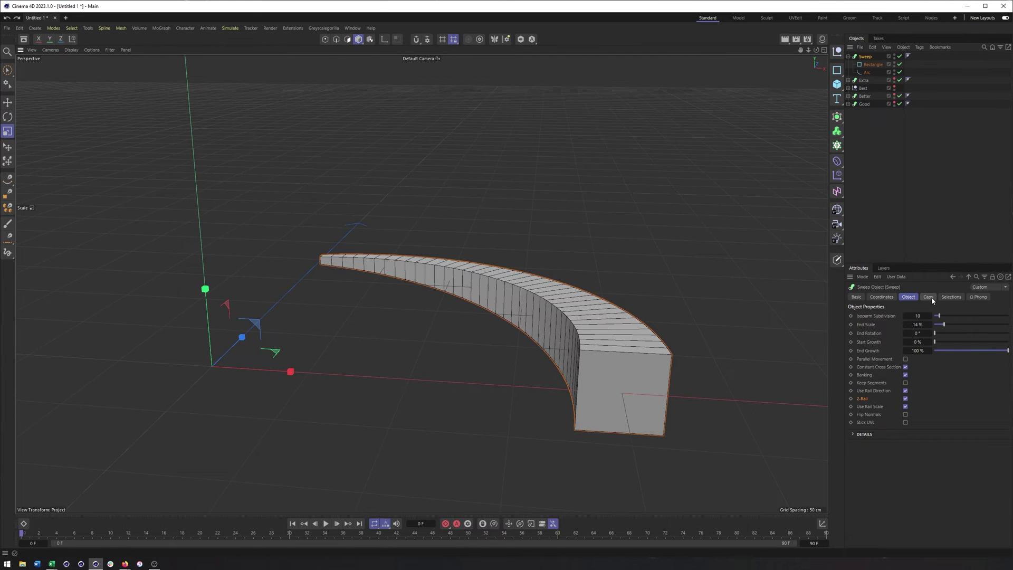
# Try a 16.05 cm round bevel on the Sweep's caps and replace it with a Basic Round preset of 5 cm and 5 segments.
pyautogui.click(931, 298)
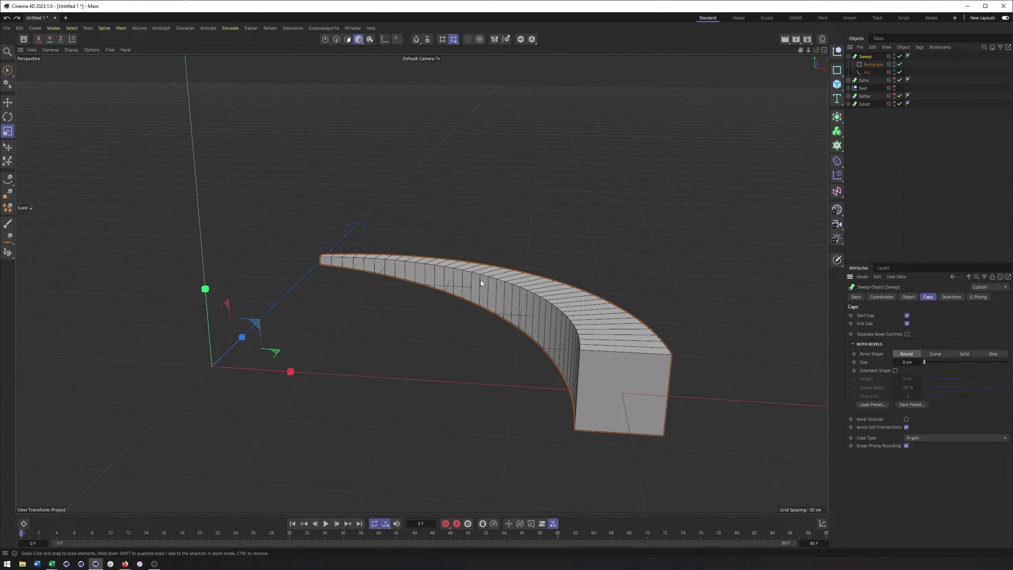
pyautogui.moveTo(925, 363); pyautogui.dragTo(938, 362)
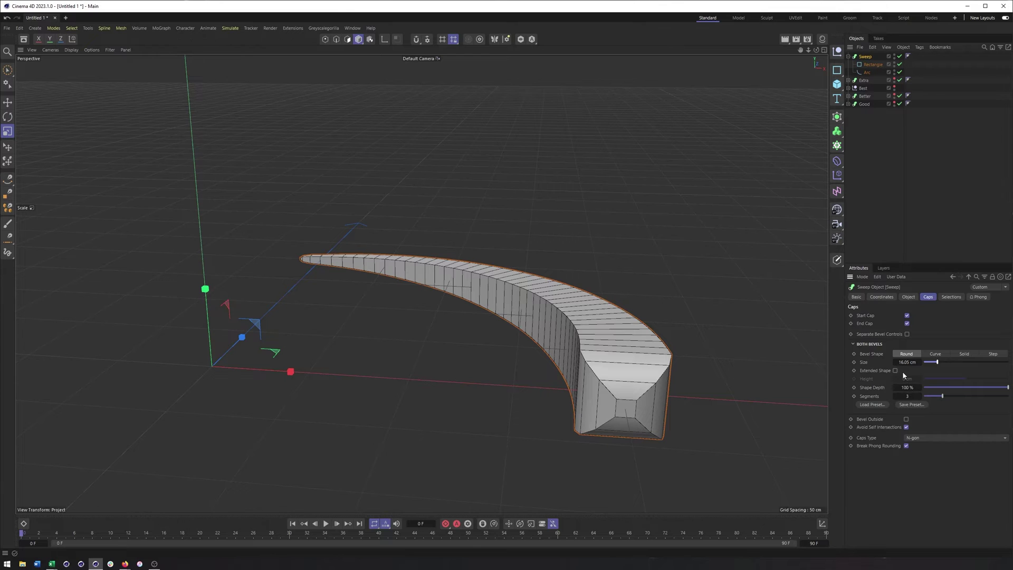
pyautogui.click(872, 404)
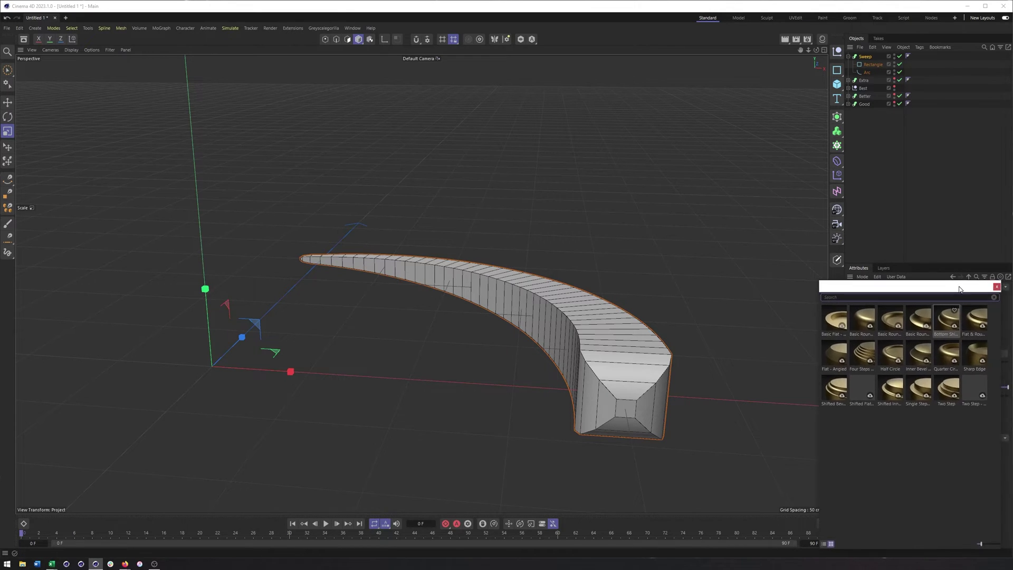
pyautogui.click(872, 327)
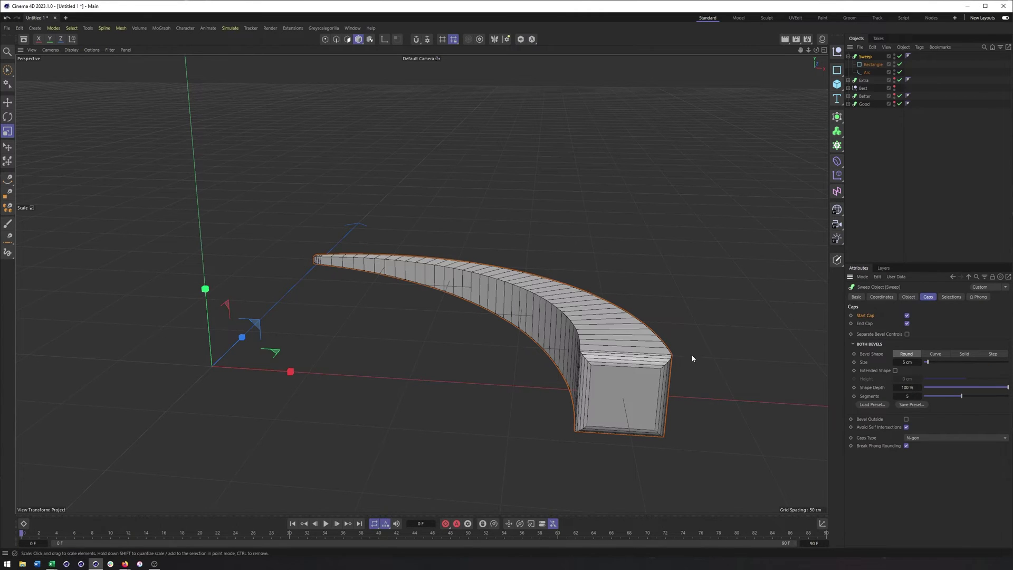
pyautogui.keyDown('alt'); pyautogui.moveTo(299, 263); pyautogui.dragTo(312, 260, button='right'); pyautogui.keyUp('alt')
pyautogui.keyDown('alt'); pyautogui.moveTo(593, 354); pyautogui.dragTo(582, 357, button='middle'); pyautogui.keyUp('alt')
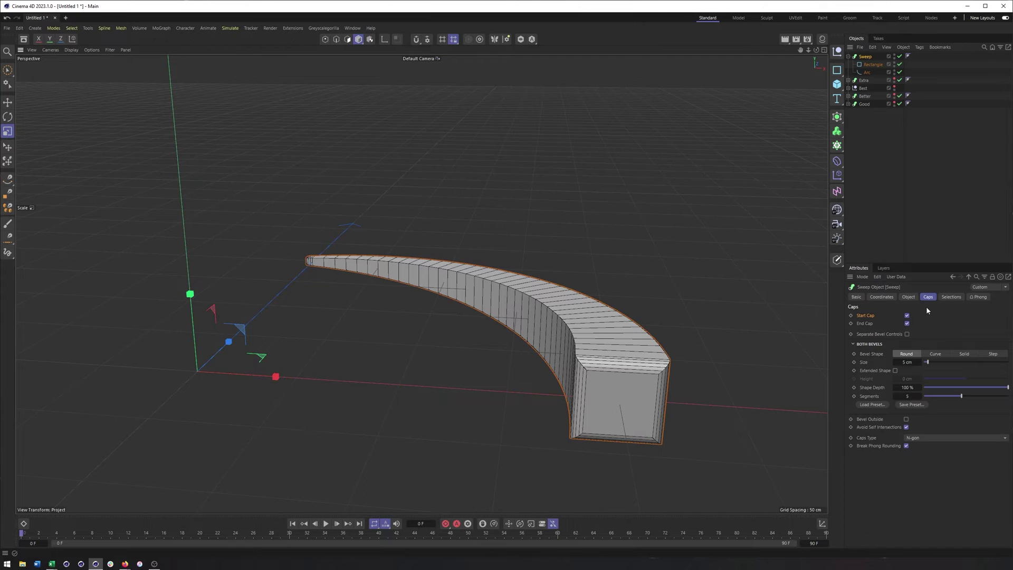
# Display the Sweep's selection options, create a new node material and apply it to the Sweep.
pyautogui.click(947, 297)
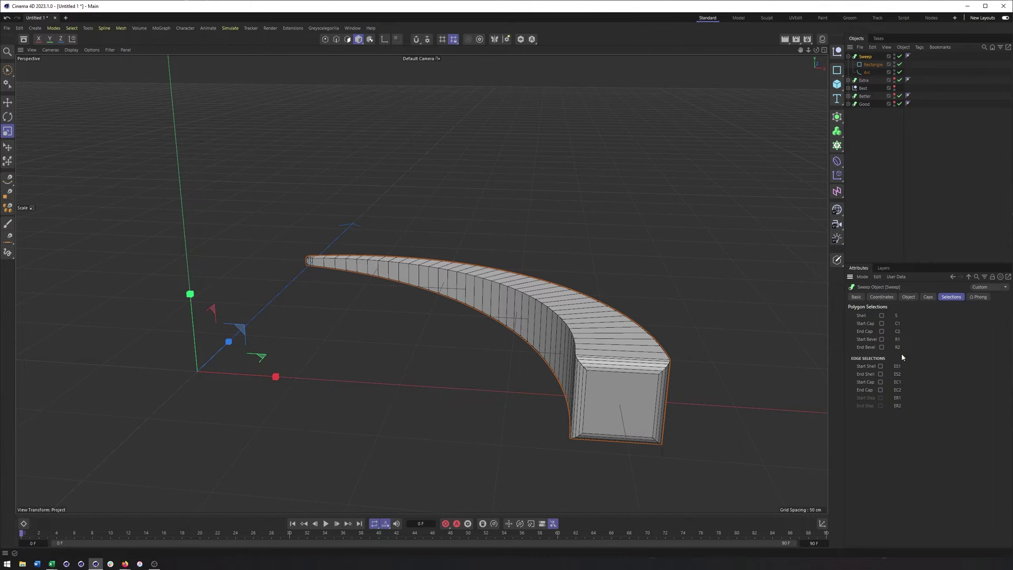
pyautogui.click(821, 40)
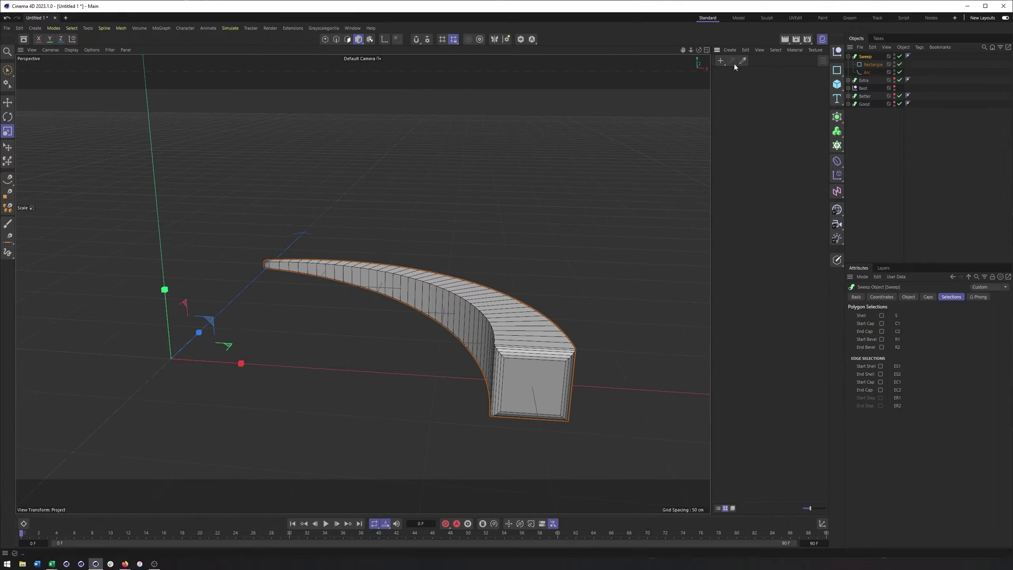
pyautogui.click(721, 61)
pyautogui.moveTo(722, 74); pyautogui.dragTo(871, 56)
pyautogui.click(901, 325)
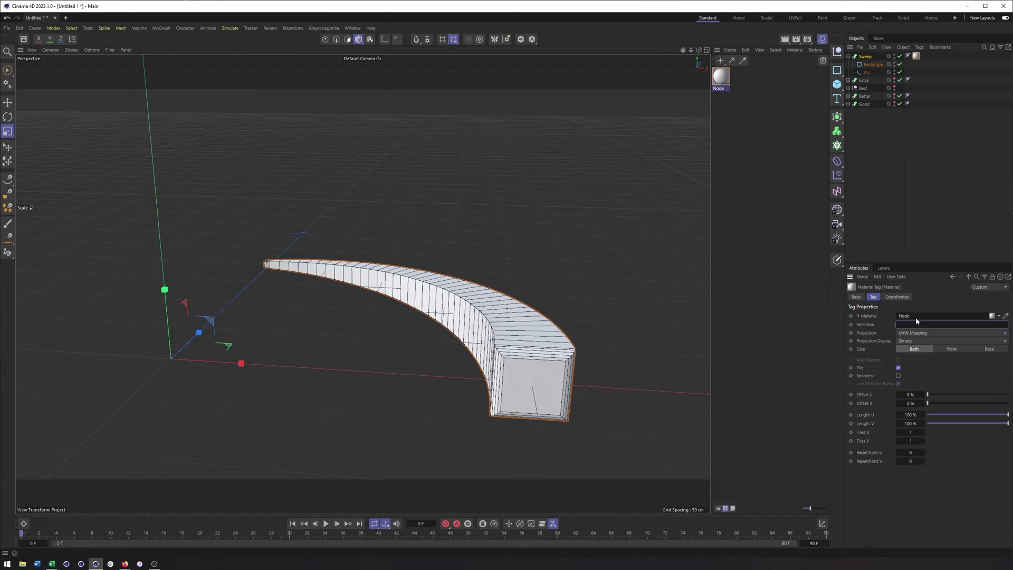
# Delete the material tag from the Sweep and enable its Shell polygon selection.
pyautogui.click(915, 58)
pyautogui.press('Delete')
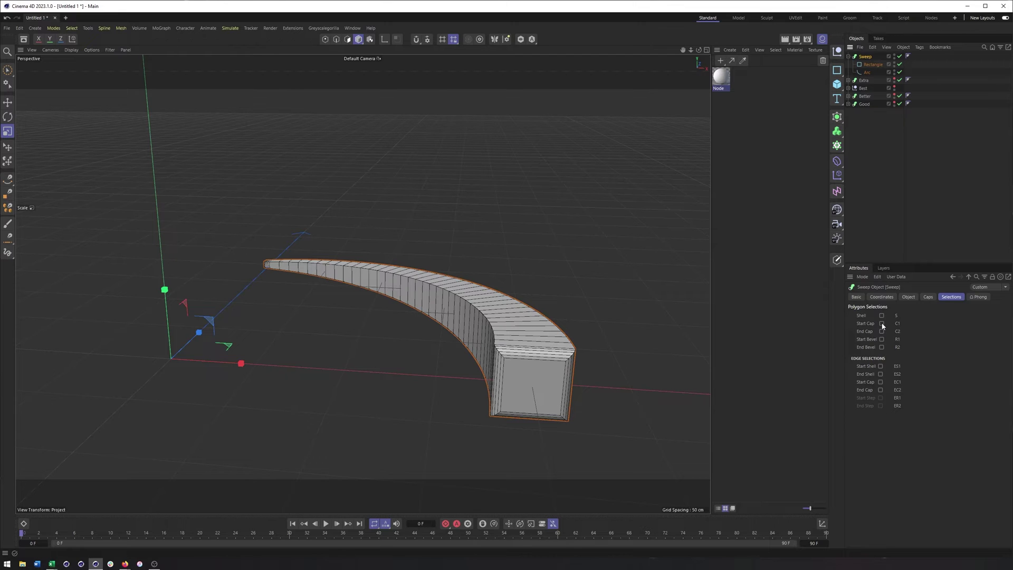
pyautogui.click(882, 316)
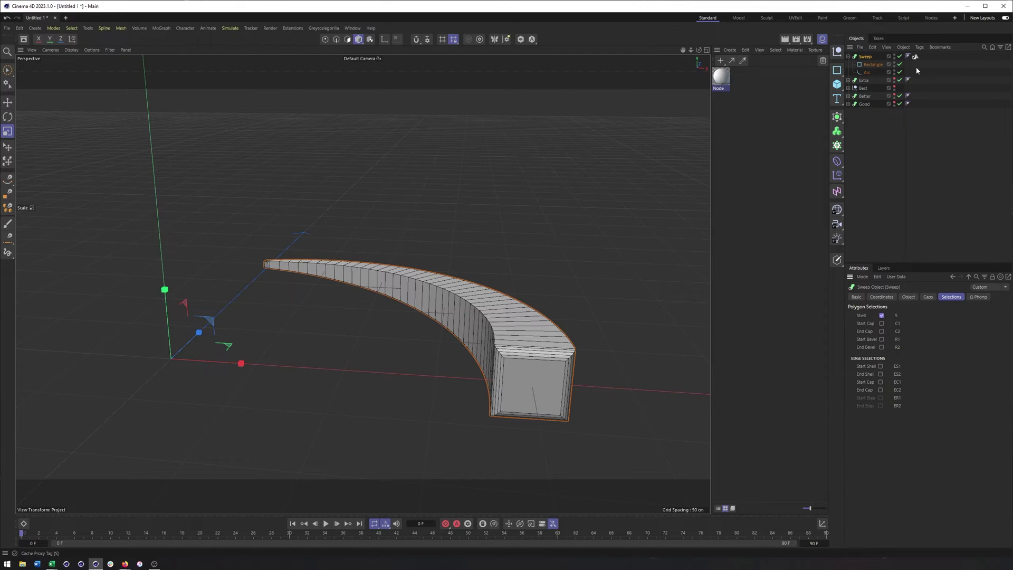
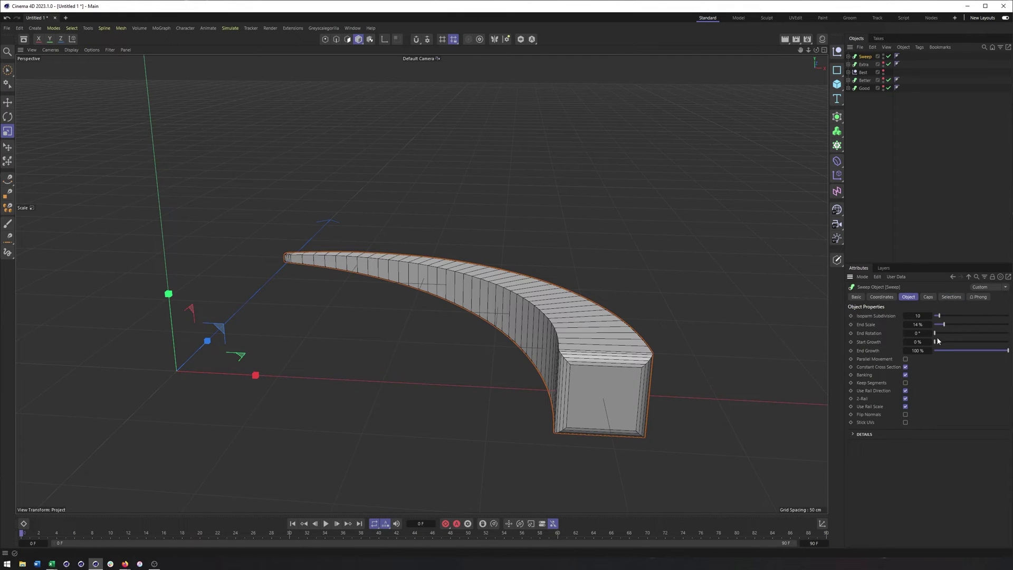
# Set the Sweep's End Rotation to 235° and keyframe its Start Growth from 100% at frame 0 to 0% at frame 50.
pyautogui.moveTo(939, 334); pyautogui.dragTo(984, 338)
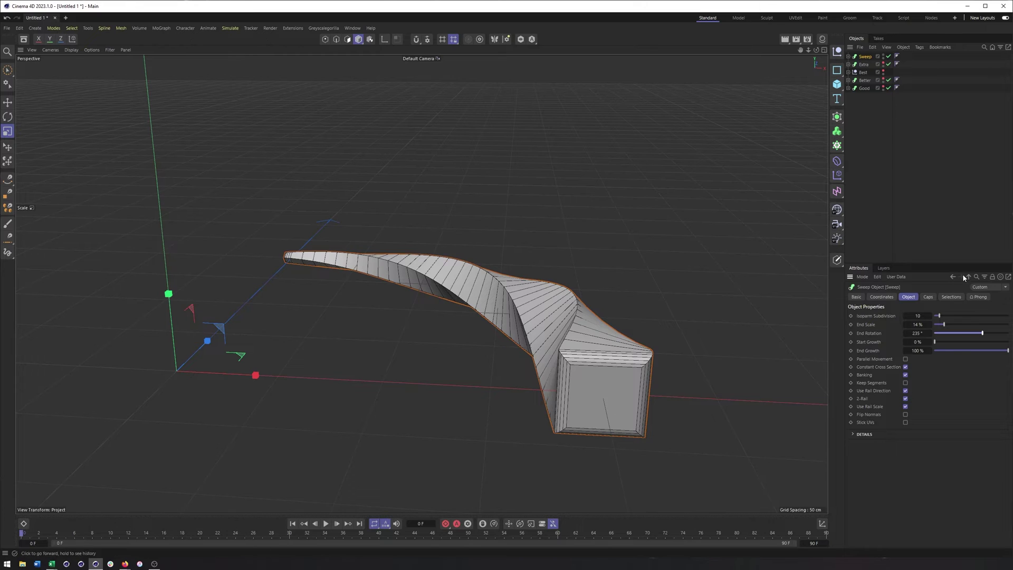
pyautogui.moveTo(938, 342); pyautogui.dragTo(1012, 342)
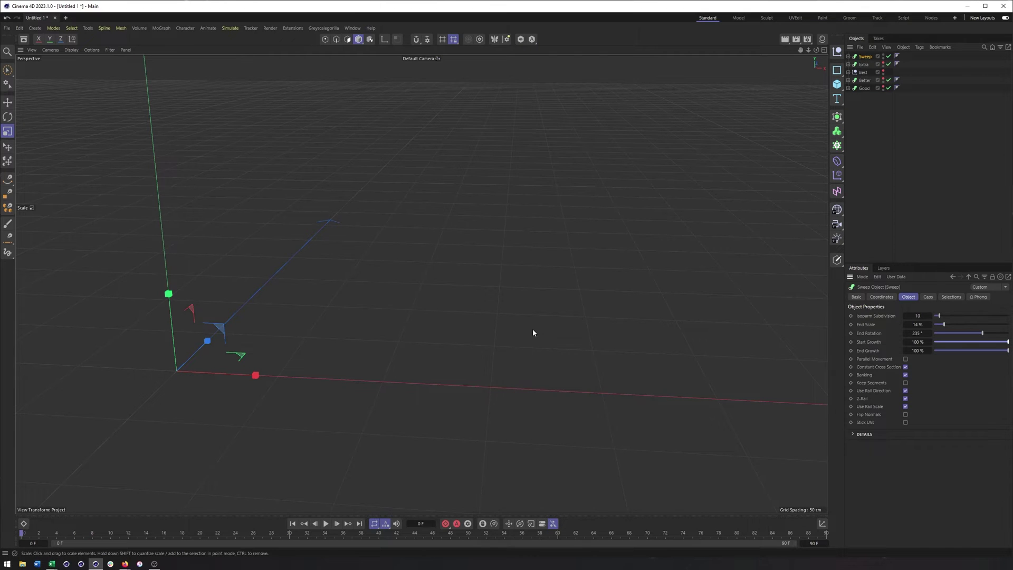
pyautogui.keyDown('alt'); pyautogui.moveTo(531, 329); pyautogui.dragTo(530, 329, button='middle'); pyautogui.keyUp('alt')
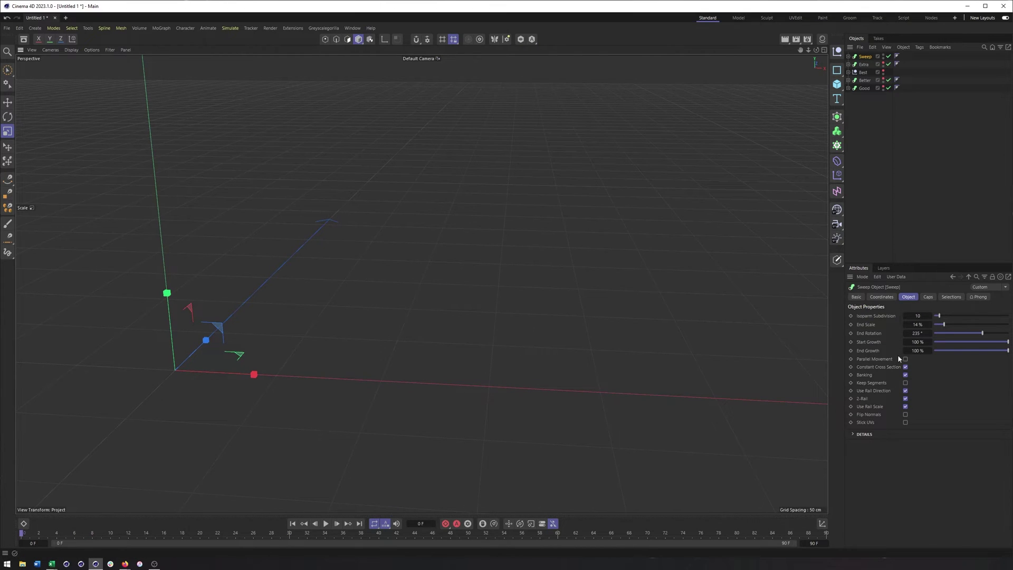
pyautogui.click(850, 342)
pyautogui.moveTo(1002, 342); pyautogui.dragTo(932, 348)
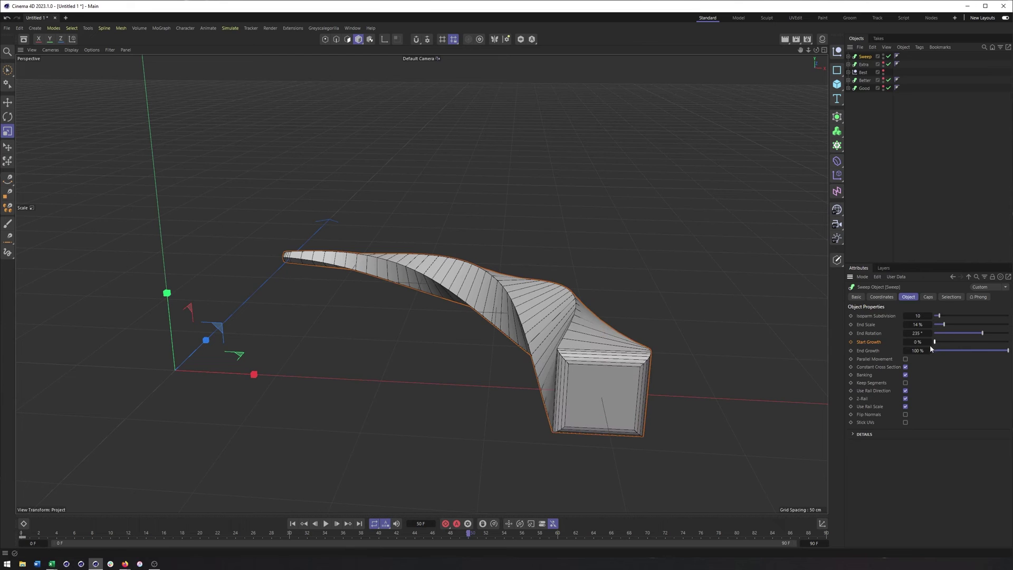
pyautogui.click(851, 342)
# Keyframe the Sweep's End Growth at 100% on frame 14 and 1% on frame 64, and scrub the animation to frame 38.
pyautogui.moveTo(469, 535); pyautogui.dragTo(145, 544)
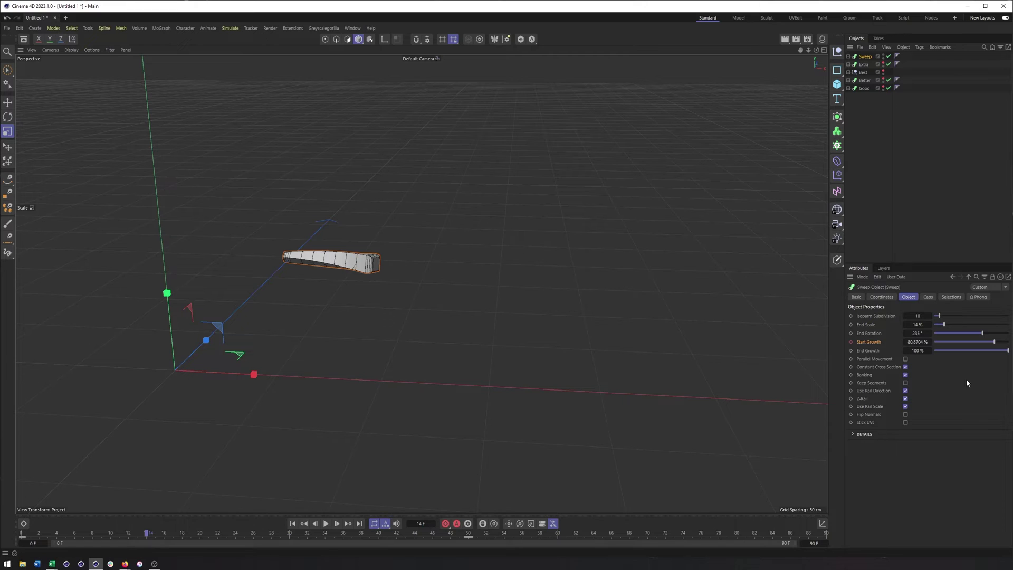
pyautogui.click(851, 351)
pyautogui.moveTo(147, 535); pyautogui.dragTo(558, 557)
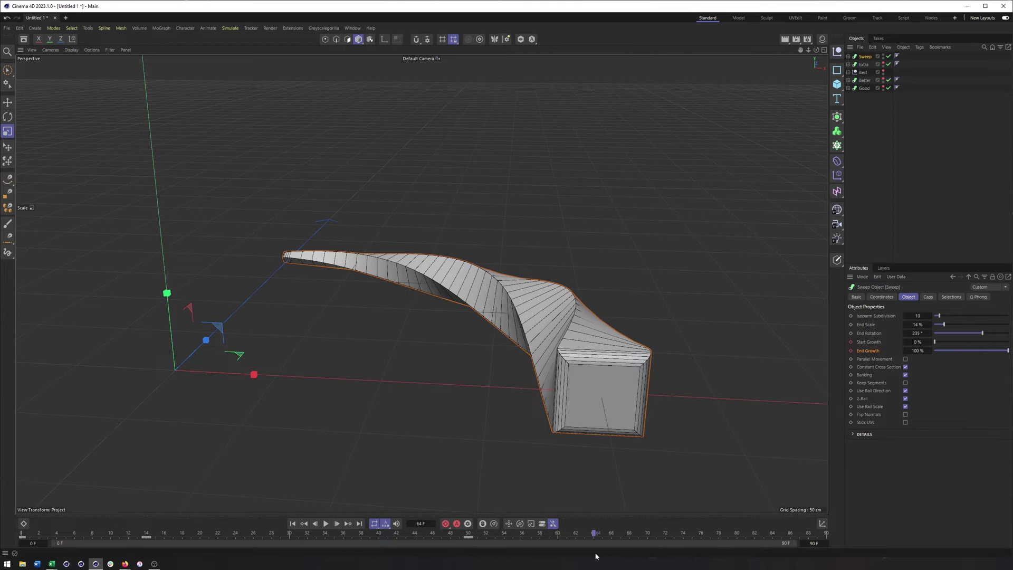
pyautogui.moveTo(961, 348); pyautogui.dragTo(935, 352)
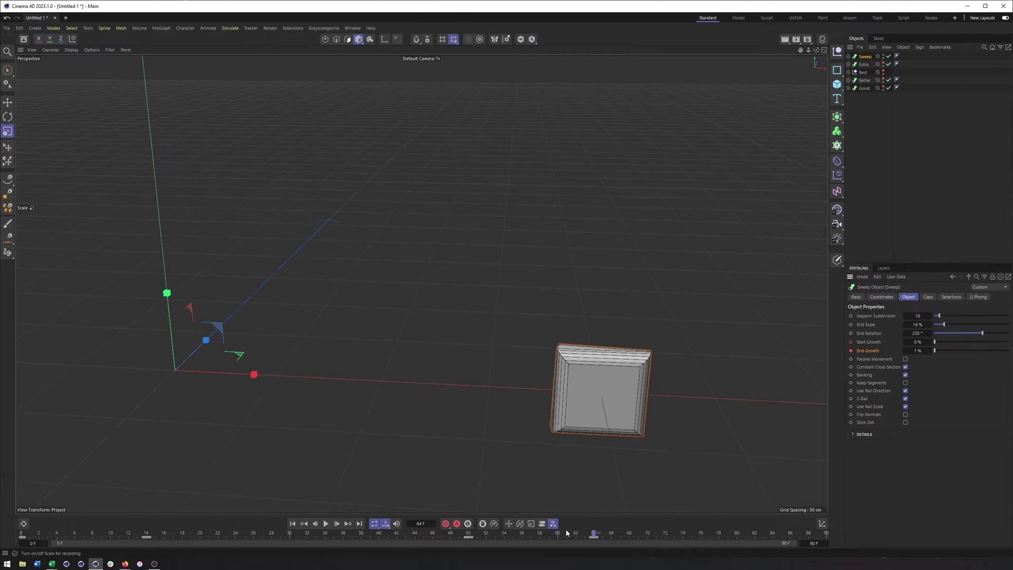
pyautogui.moveTo(593, 534); pyautogui.dragTo(361, 531)
# Disable the Sweep generator briefly to inspect its child Arc spline, then re-enable the generator and collapse its hierarchy.
pyautogui.click(849, 56)
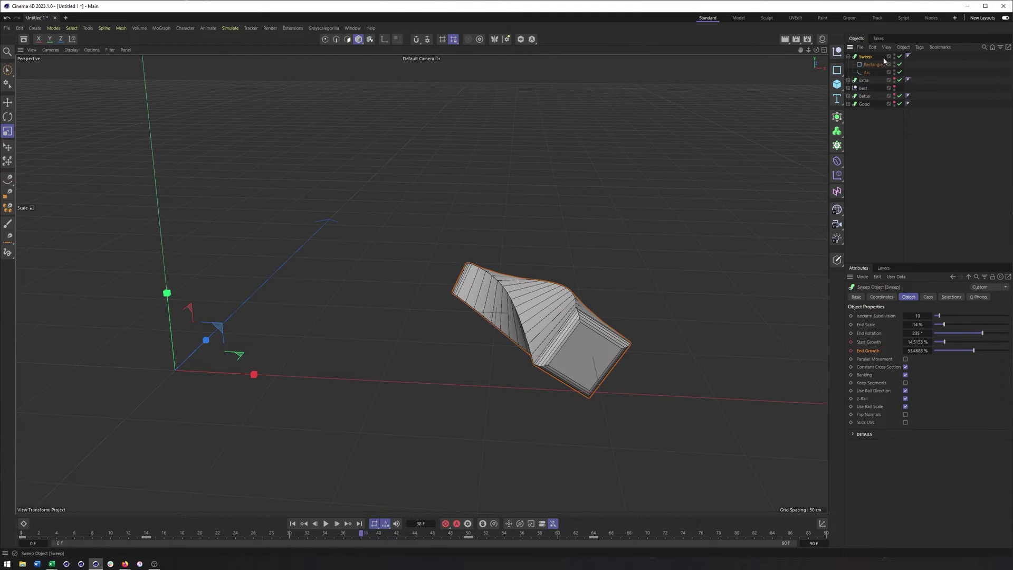
pyautogui.click(900, 56)
pyautogui.click(863, 74)
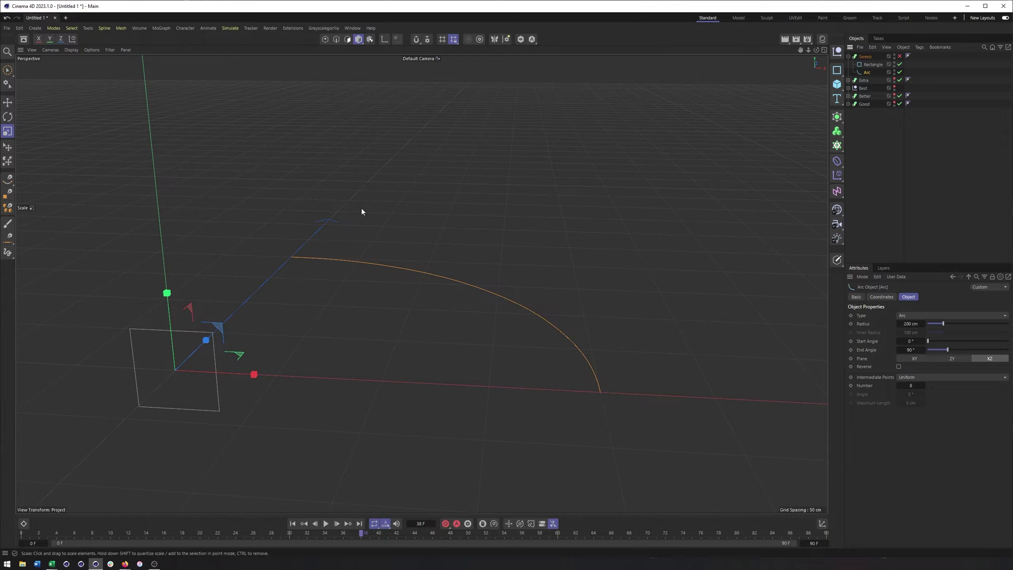
pyautogui.click(900, 57)
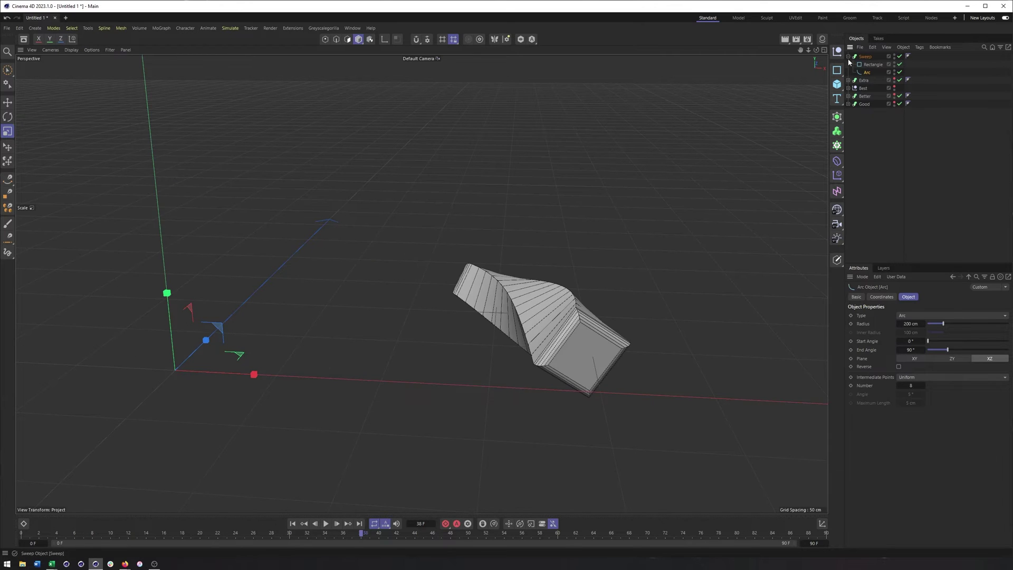
pyautogui.click(864, 56)
pyautogui.keyDown('alt'); pyautogui.moveTo(605, 253); pyautogui.dragTo(588, 261, button='middle'); pyautogui.keyUp('alt')
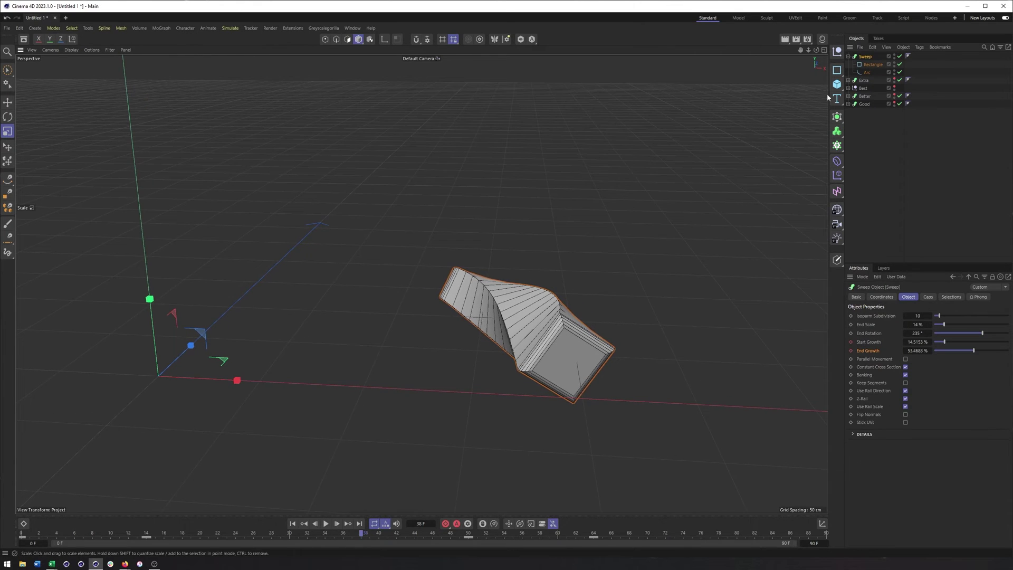
pyautogui.click(848, 56)
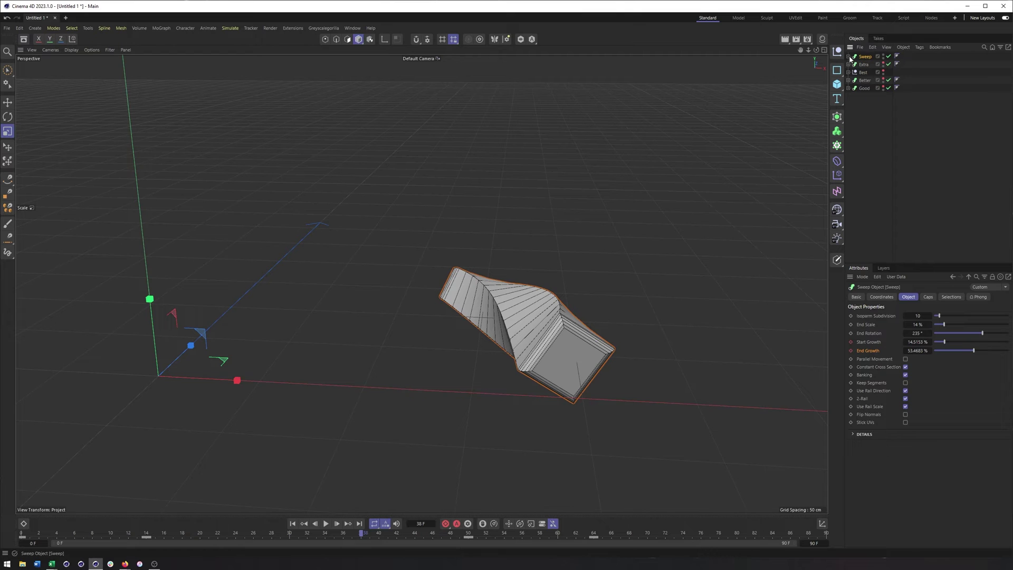
# Hide the Sweep, make the Good object visible and disable its generator to expose the underlying text spline.
pyautogui.click(884, 55)
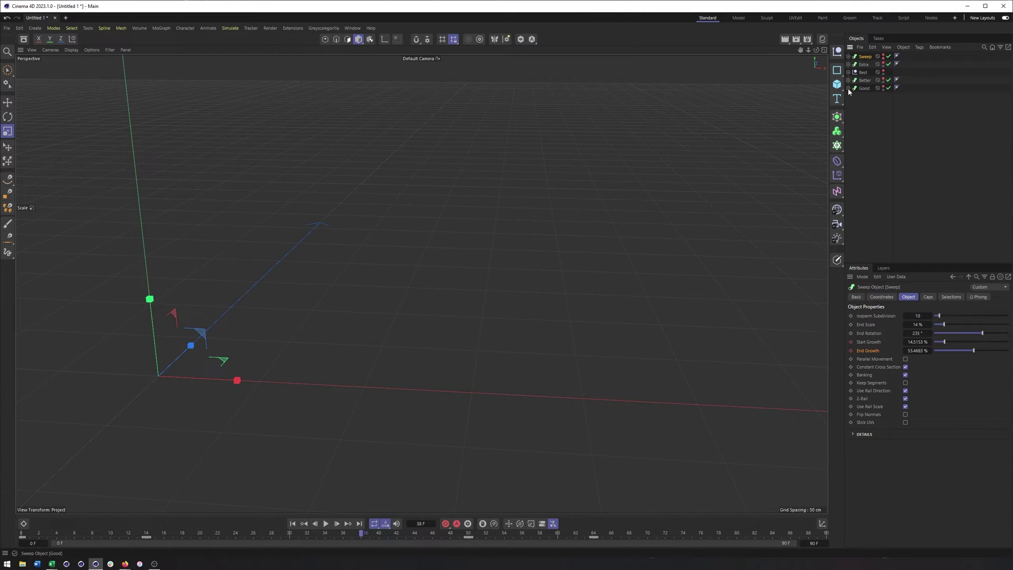
pyautogui.click(885, 88)
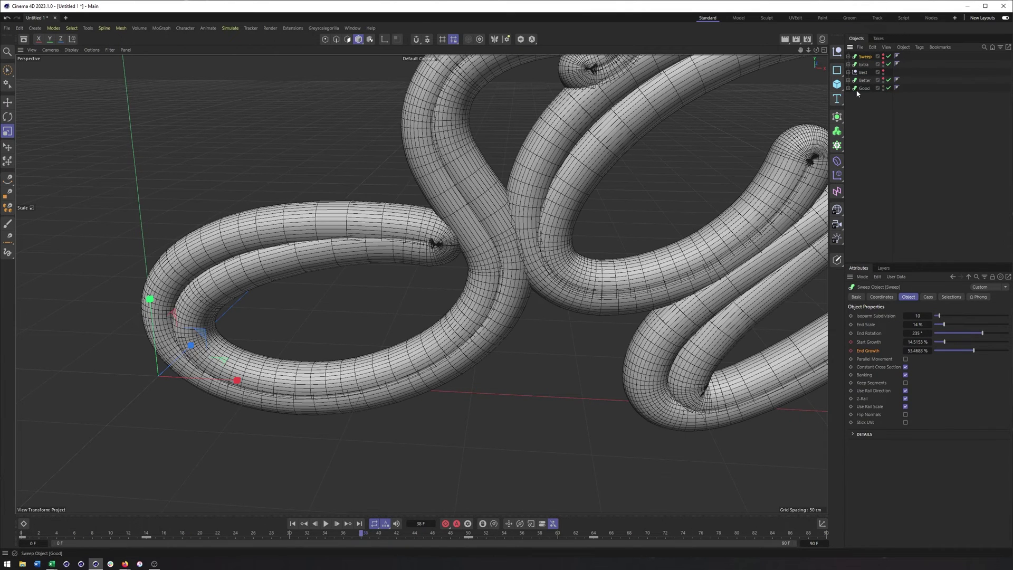
pyautogui.click(890, 88)
pyautogui.keyDown('alt'); pyautogui.moveTo(576, 295); pyautogui.dragTo(450, 283, button='right'); pyautogui.keyUp('alt')
pyautogui.keyDown('alt'); pyautogui.moveTo(451, 283); pyautogui.dragTo(446, 281); pyautogui.keyUp('alt')
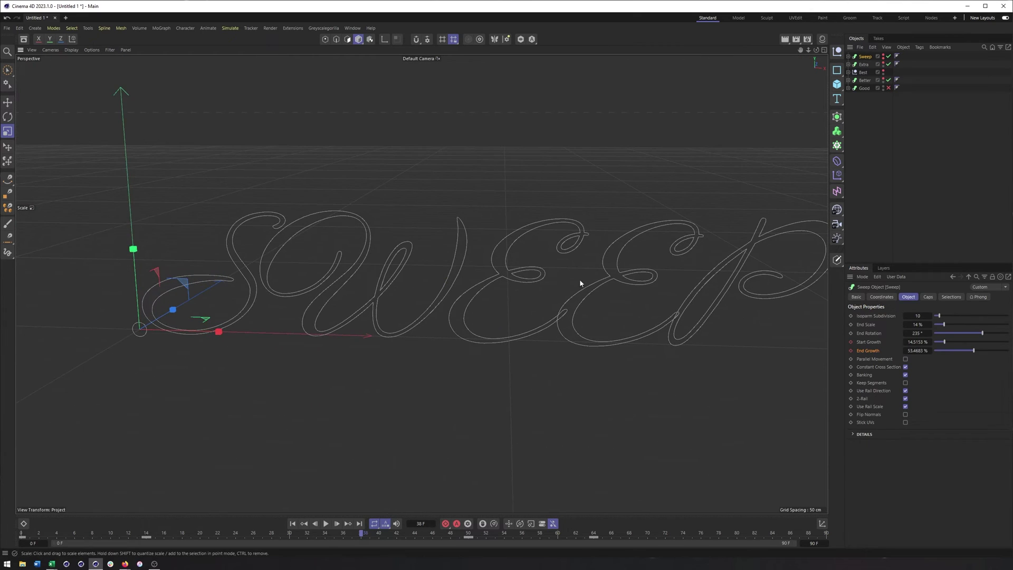
# Expand the Good object and examine the settings of its Text Spline and Circle Instance.
pyautogui.click(848, 88)
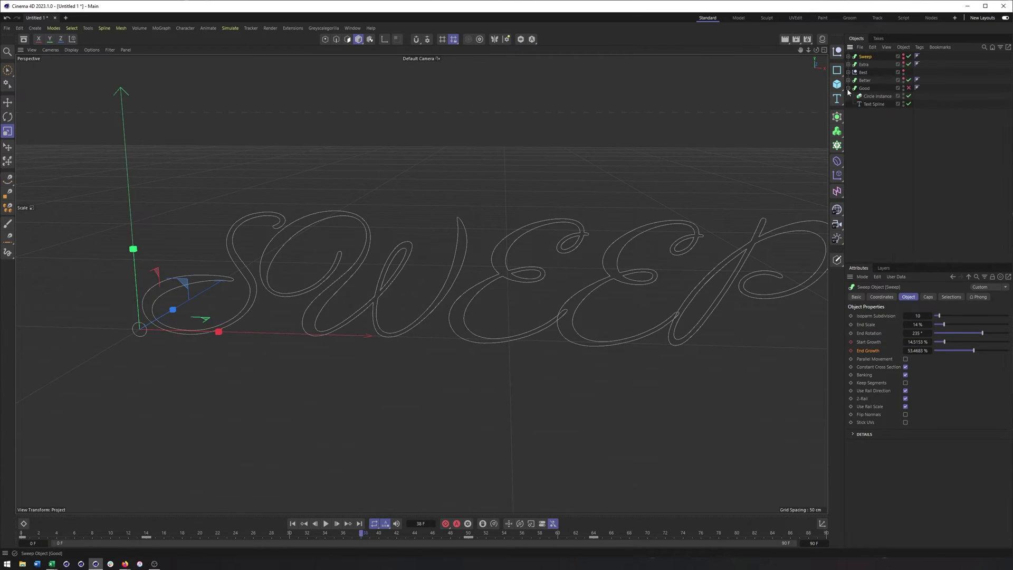
pyautogui.click(875, 104)
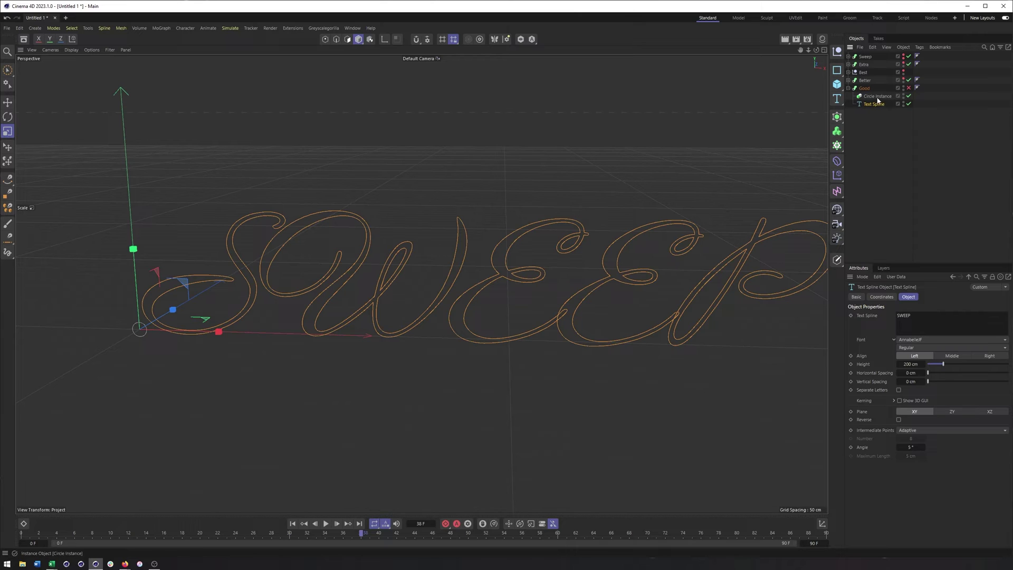
pyautogui.click(878, 97)
pyautogui.click(848, 72)
pyautogui.click(848, 73)
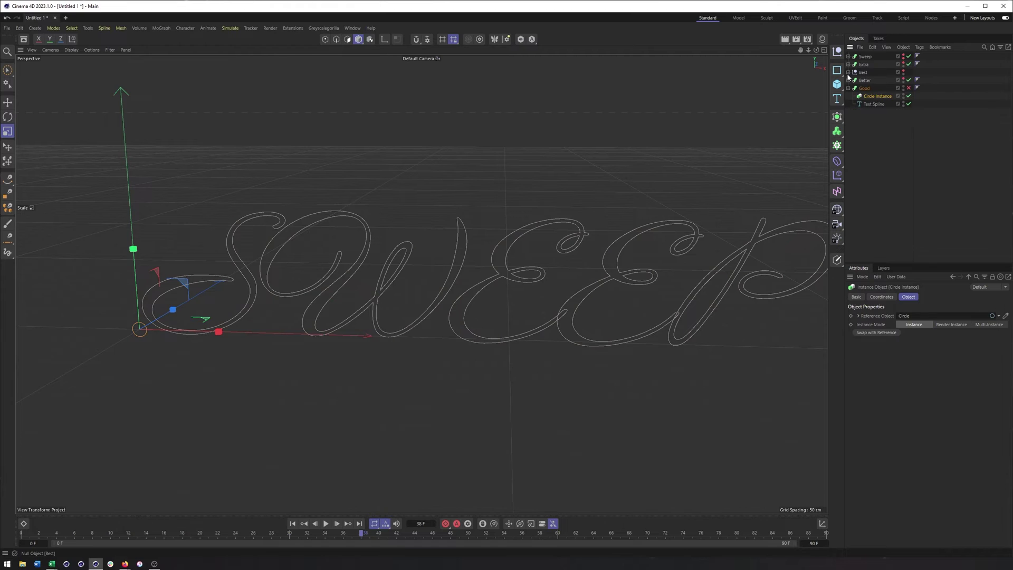
# Re-enable the Good sweep and switch the viewport to shaded display without wireframe lines.
pyautogui.click(910, 88)
pyautogui.click(71, 50)
pyautogui.click(84, 74)
pyautogui.keyDown('alt'); pyautogui.moveTo(560, 255); pyautogui.dragTo(493, 246, button='middle'); pyautogui.keyUp('alt')
pyautogui.keyDown('alt'); pyautogui.moveTo(493, 249); pyautogui.dragTo(495, 245); pyautogui.keyUp('alt')
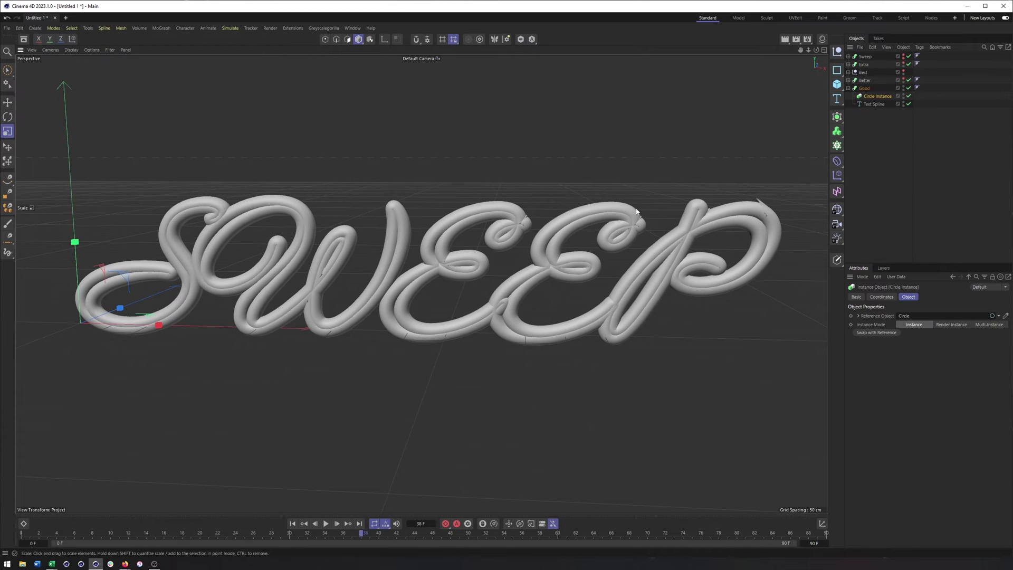
# Disable the Good sweep and examine the doubled outlines of the text spline up close around the first letters.
pyautogui.click(909, 88)
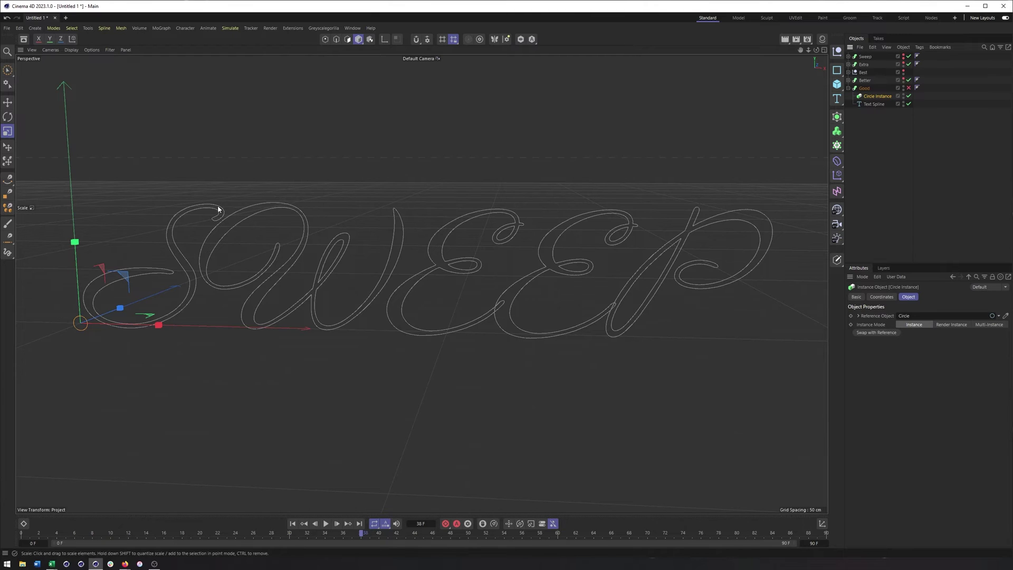
pyautogui.keyDown('alt'); pyautogui.moveTo(194, 232); pyautogui.dragTo(261, 233, button='right'); pyautogui.keyUp('alt')
pyautogui.keyDown('alt'); pyautogui.moveTo(262, 233); pyautogui.dragTo(355, 253, button='middle'); pyautogui.keyUp('alt')
pyautogui.keyDown('alt'); pyautogui.moveTo(355, 255); pyautogui.dragTo(390, 240, button='right'); pyautogui.keyUp('alt')
pyautogui.keyDown('alt'); pyautogui.moveTo(390, 240); pyautogui.dragTo(376, 243, button='middle'); pyautogui.keyUp('alt')
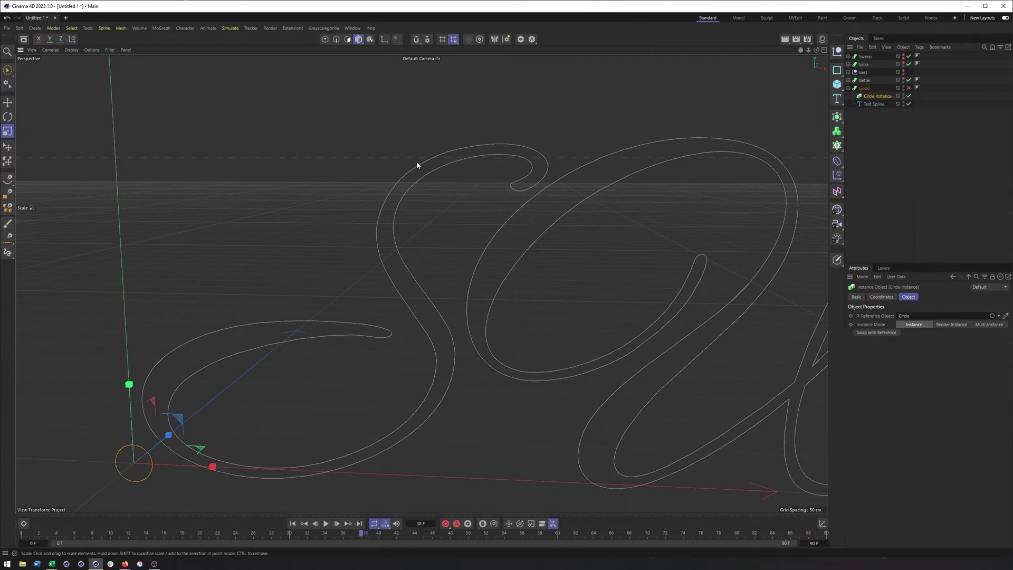
pyautogui.keyDown('alt'); pyautogui.moveTo(556, 226); pyautogui.dragTo(497, 218, button='right'); pyautogui.keyUp('alt')
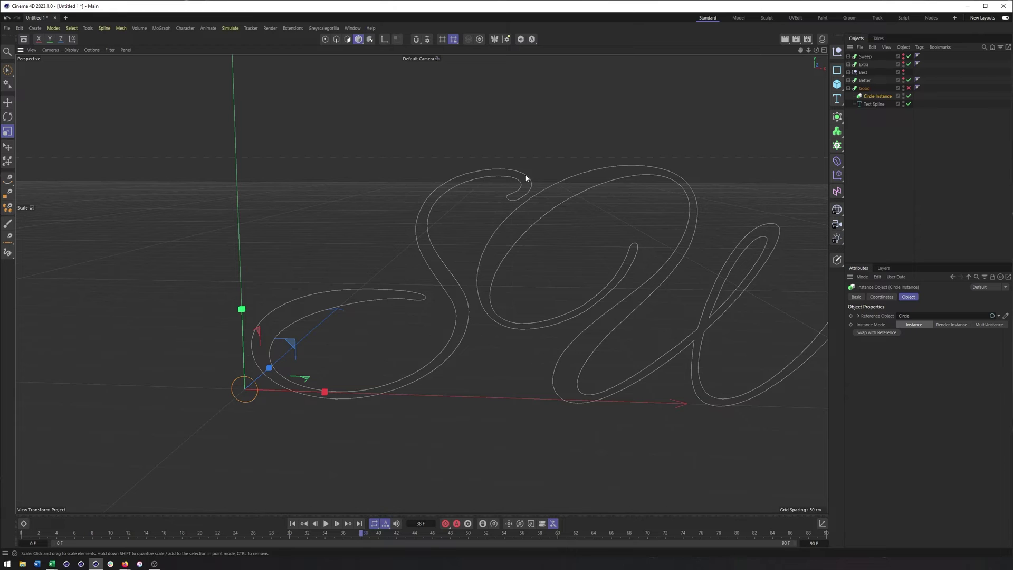
# Turn the Good sweep back on and inspect the swept geometry across the whole word, especially the final letters.
pyautogui.click(909, 88)
pyautogui.keyDown('alt'); pyautogui.moveTo(716, 182); pyautogui.dragTo(412, 191, button='middle'); pyautogui.keyUp('alt')
pyautogui.keyDown('alt'); pyautogui.moveTo(461, 177); pyautogui.dragTo(416, 197, button='right'); pyautogui.keyUp('alt')
pyautogui.scroll(-6, 531, 225)
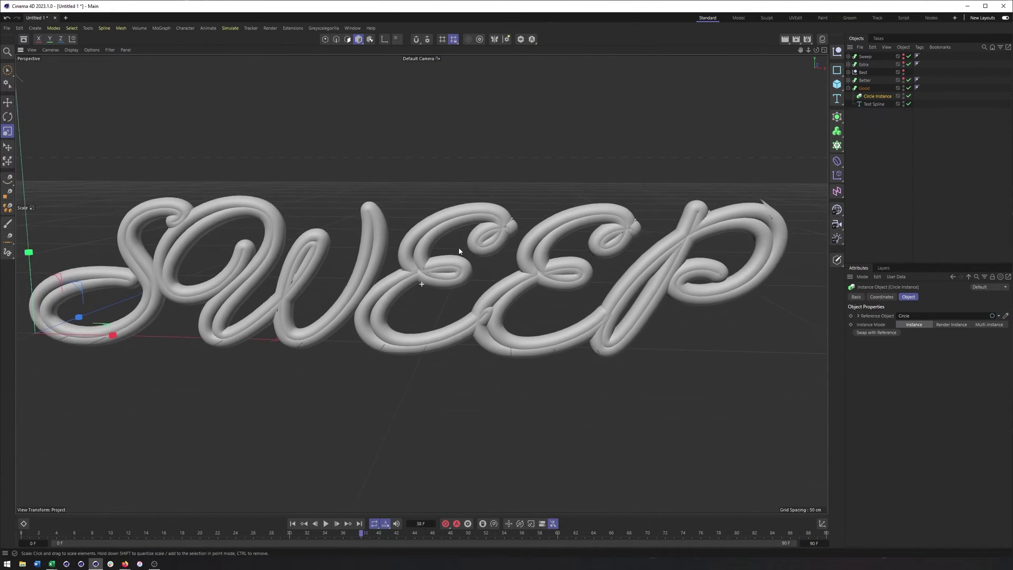
pyautogui.keyDown('alt'); pyautogui.moveTo(528, 252); pyautogui.dragTo(523, 252, button='middle'); pyautogui.keyUp('alt')
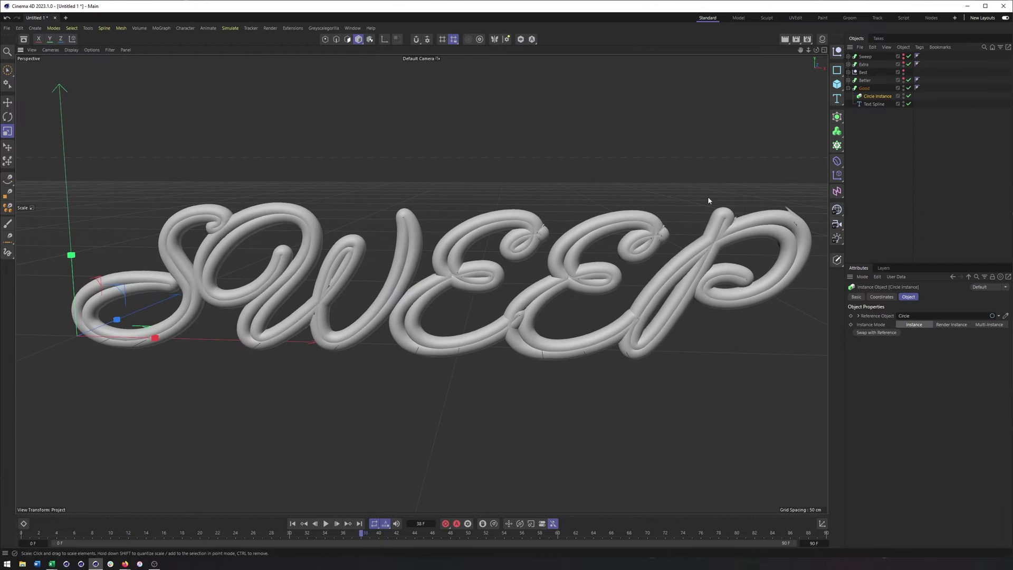
pyautogui.scroll(8, 709, 200)
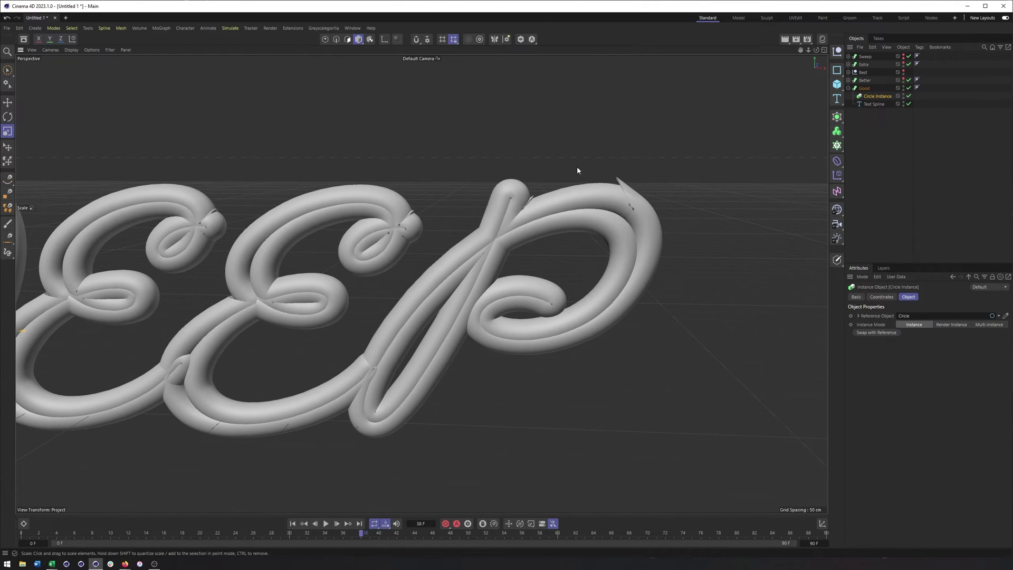
pyautogui.scroll(-8, 580, 231)
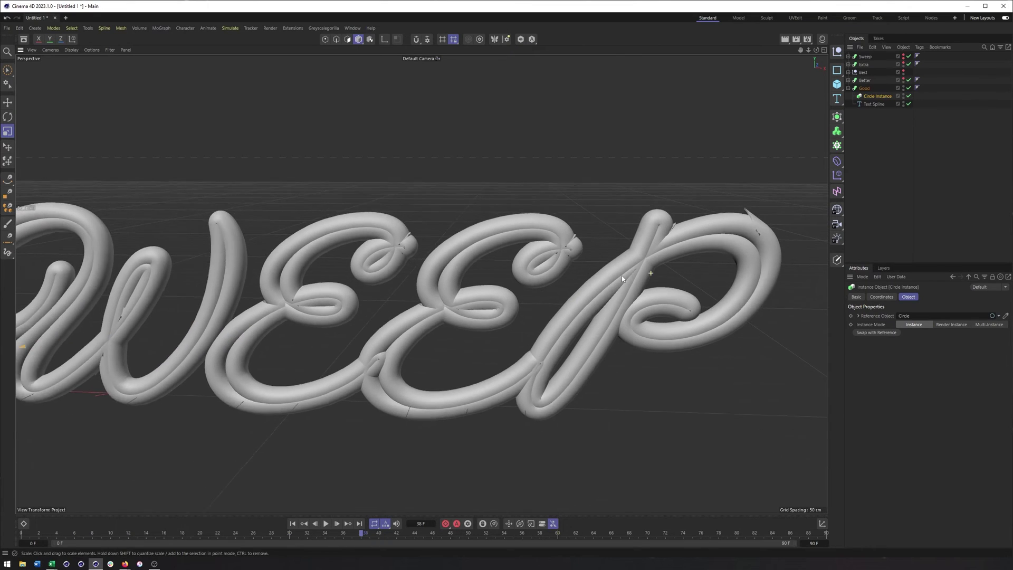
pyautogui.keyDown('alt'); pyautogui.moveTo(571, 279); pyautogui.dragTo(604, 273, button='middle'); pyautogui.keyUp('alt')
# Reduce the Good sweep's End Growth to 13% and raise it gradually to 31% to study how the letters grow.
pyautogui.click(859, 89)
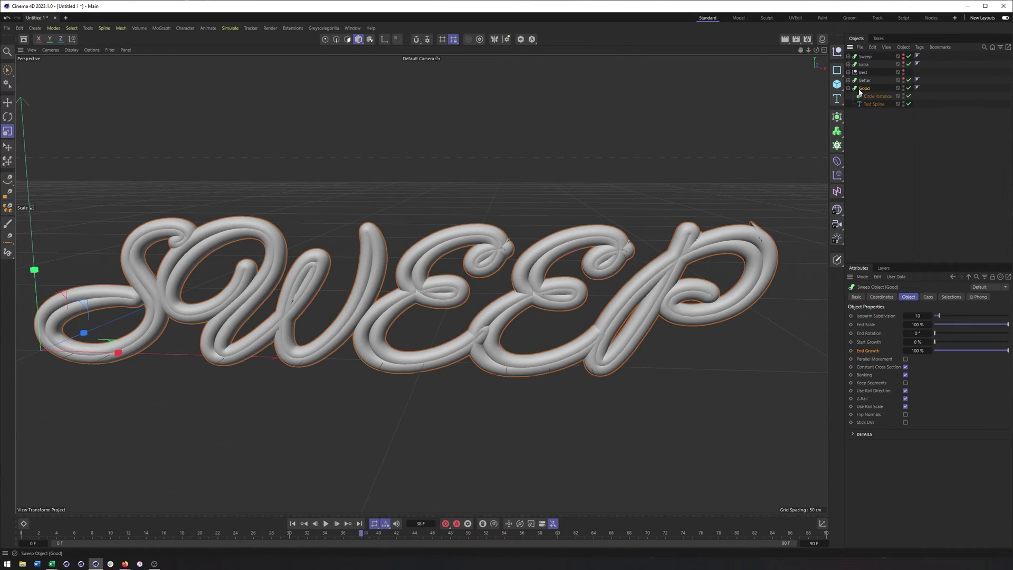
pyautogui.moveTo(997, 352)
pyautogui.mouseDown()
pyautogui.moveTo(935, 356)
pyautogui.moveTo(1005, 355)
pyautogui.moveTo(942, 353)
pyautogui.mouseUp()
pyautogui.click(932, 351)
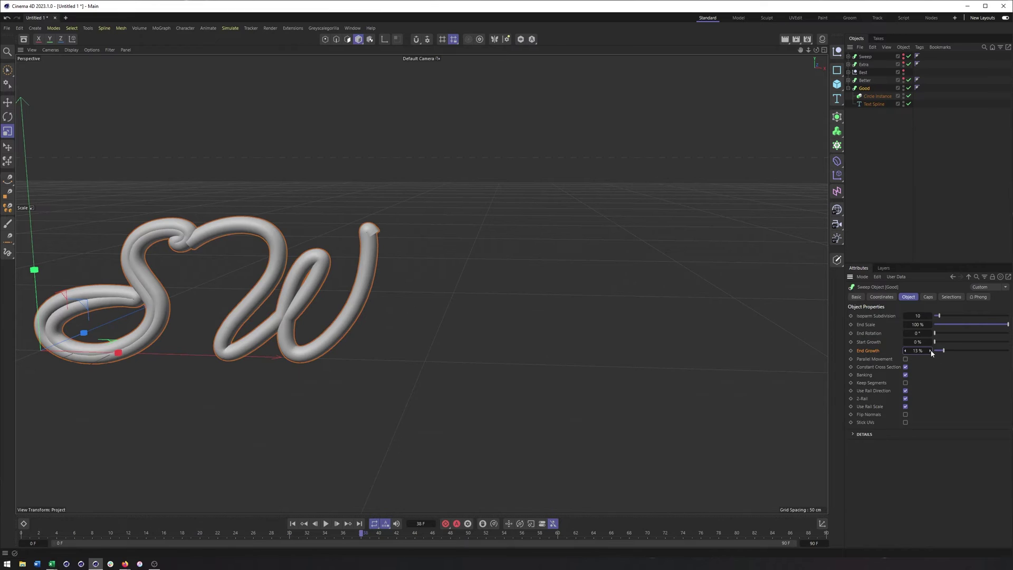
pyautogui.click(932, 351)
pyautogui.click(932, 352)
pyautogui.click(931, 352)
pyautogui.click(931, 352)
pyautogui.click(931, 352)
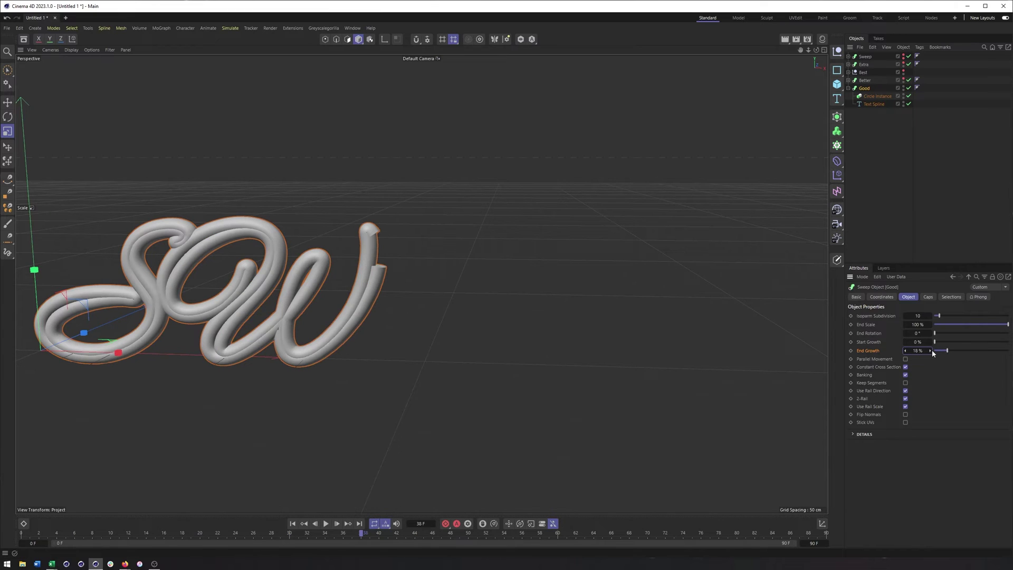
pyautogui.click(932, 351)
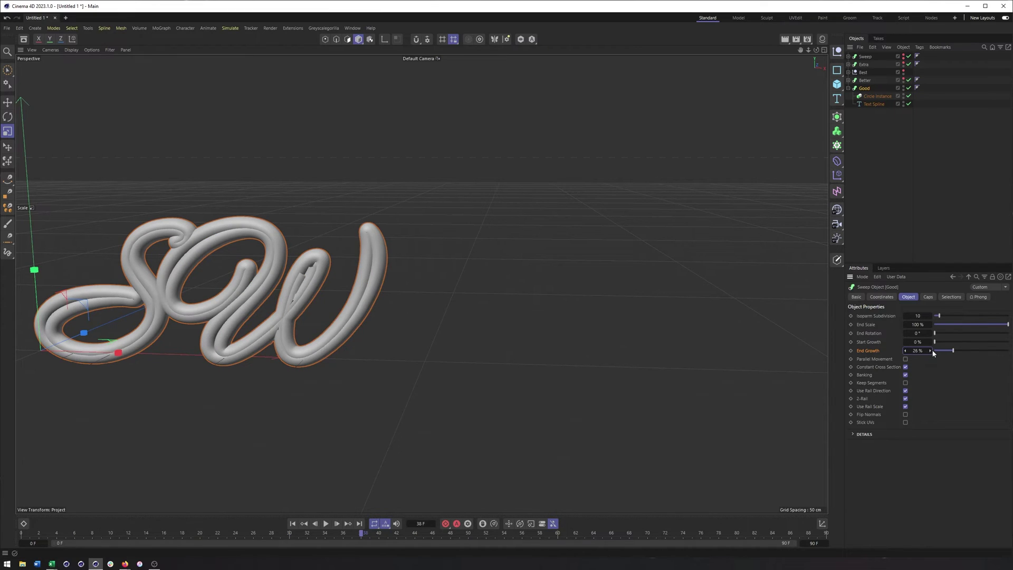
pyautogui.click(931, 351)
pyautogui.click(931, 351)
pyautogui.click(932, 351)
pyautogui.click(932, 351)
pyautogui.click(931, 351)
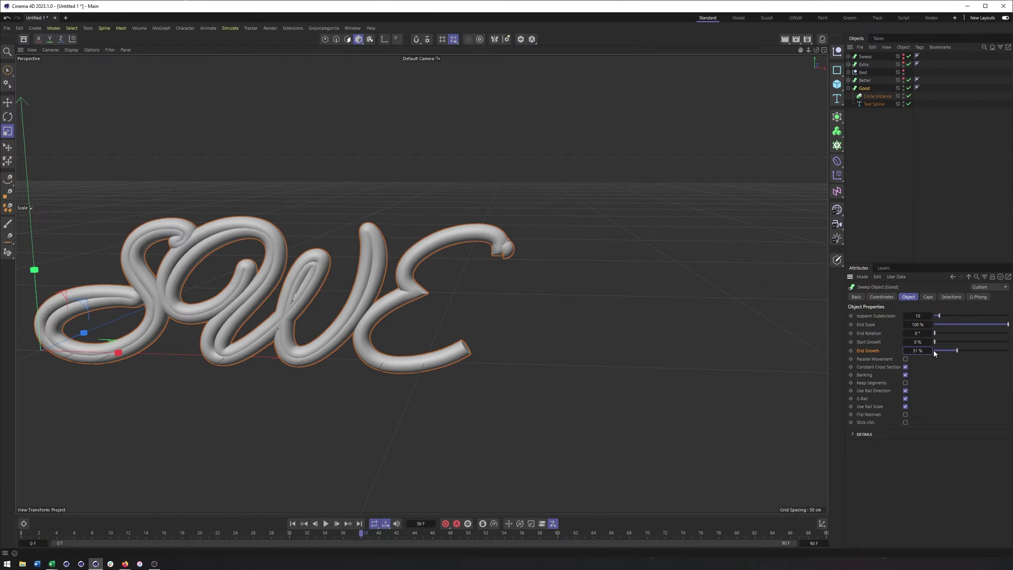
pyautogui.keyDown('alt'); pyautogui.moveTo(377, 288); pyautogui.dragTo(420, 283, button='middle'); pyautogui.keyUp('alt')
pyautogui.keyDown('alt'); pyautogui.moveTo(419, 283); pyautogui.dragTo(414, 284, button='right'); pyautogui.keyUp('alt')
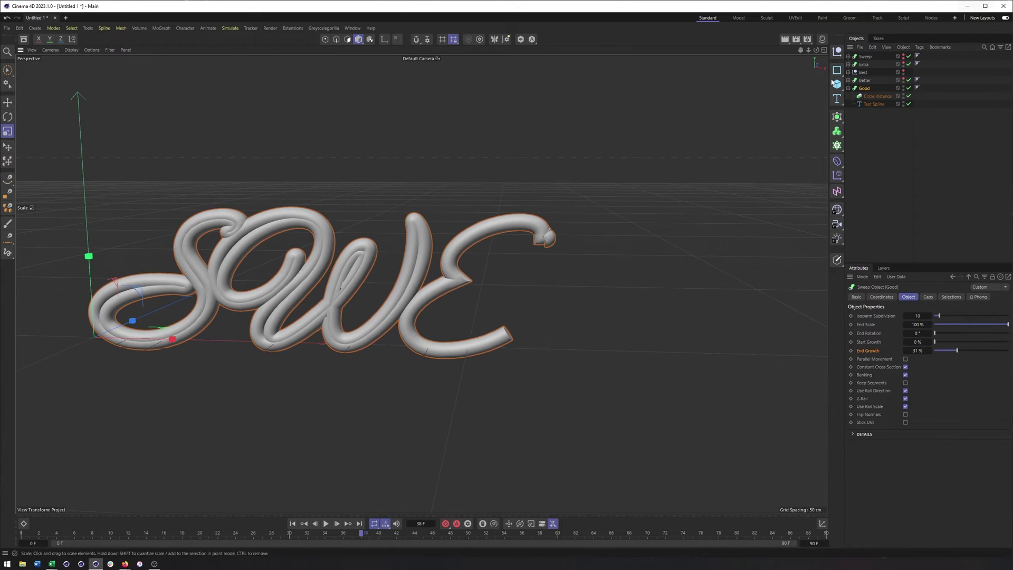
# Set the Good sweep's End Growth to 76%, then collapse the object and hide it in the viewport.
pyautogui.moveTo(958, 350); pyautogui.dragTo(991, 351)
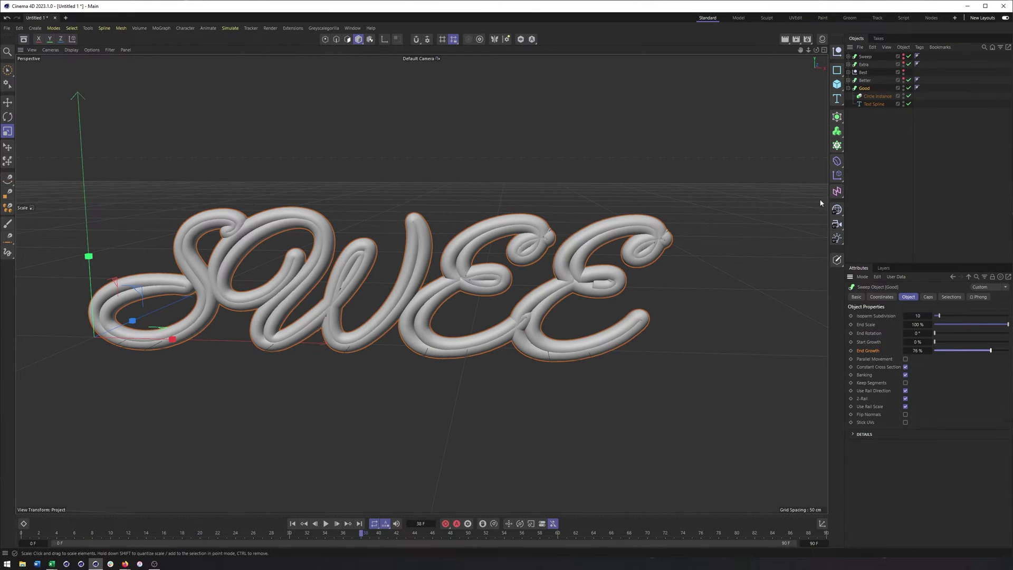
pyautogui.click(849, 88)
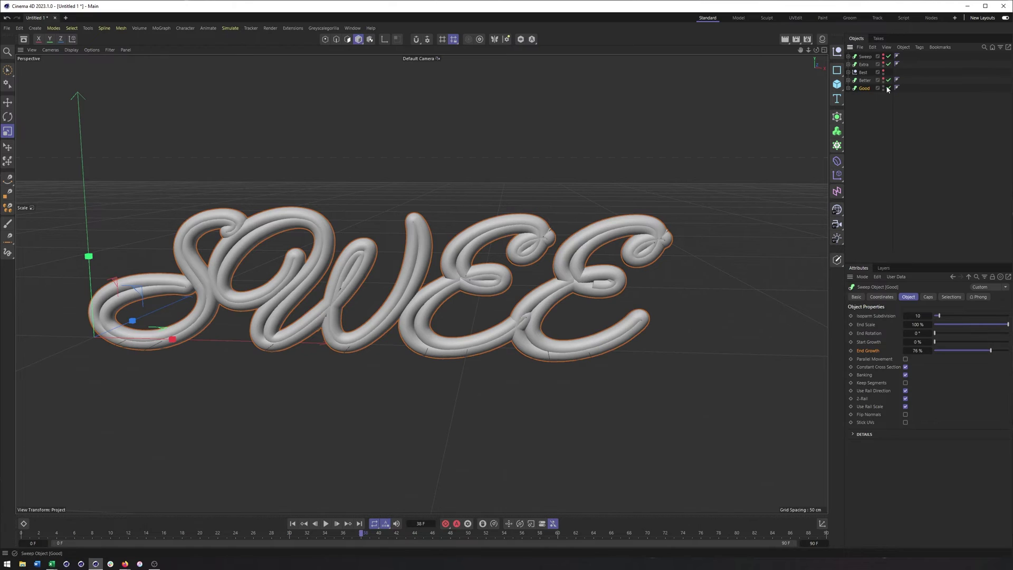
pyautogui.click(883, 88)
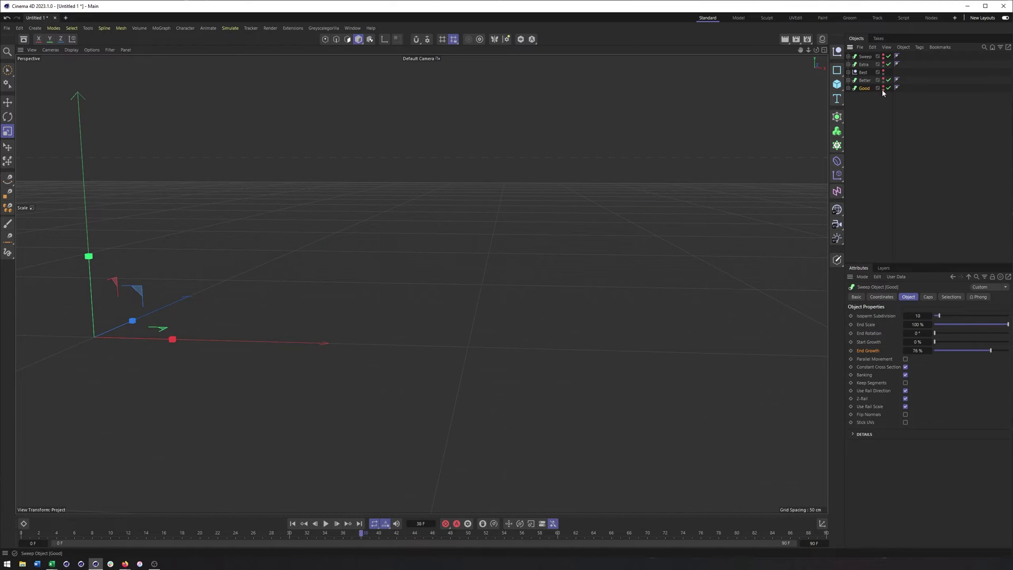
# Show the Better sweep in the viewport, expand its hierarchy and turn its generator off to expose the single-line text spline.
pyautogui.click(867, 81)
pyautogui.click(884, 80)
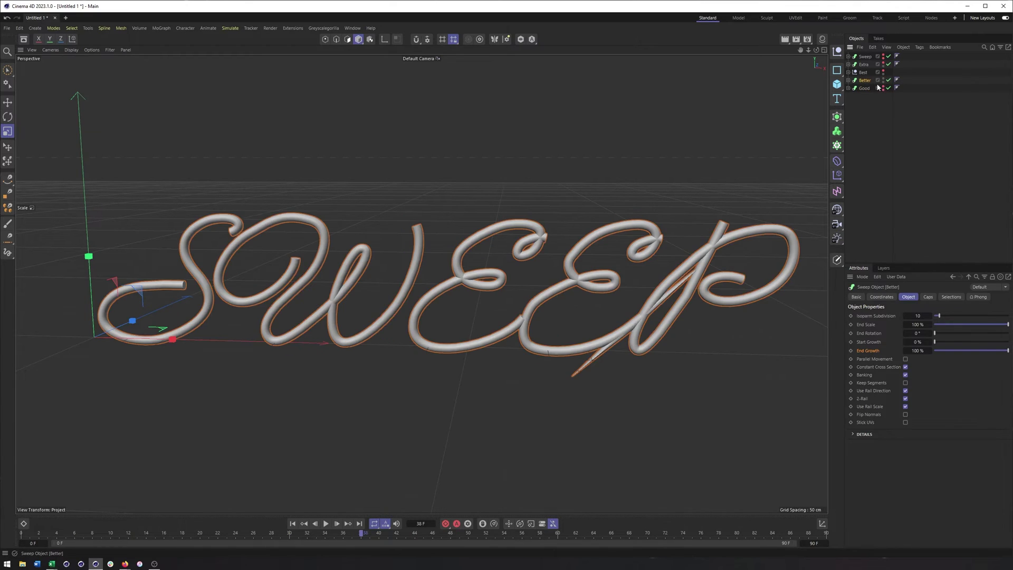
pyautogui.click(848, 80)
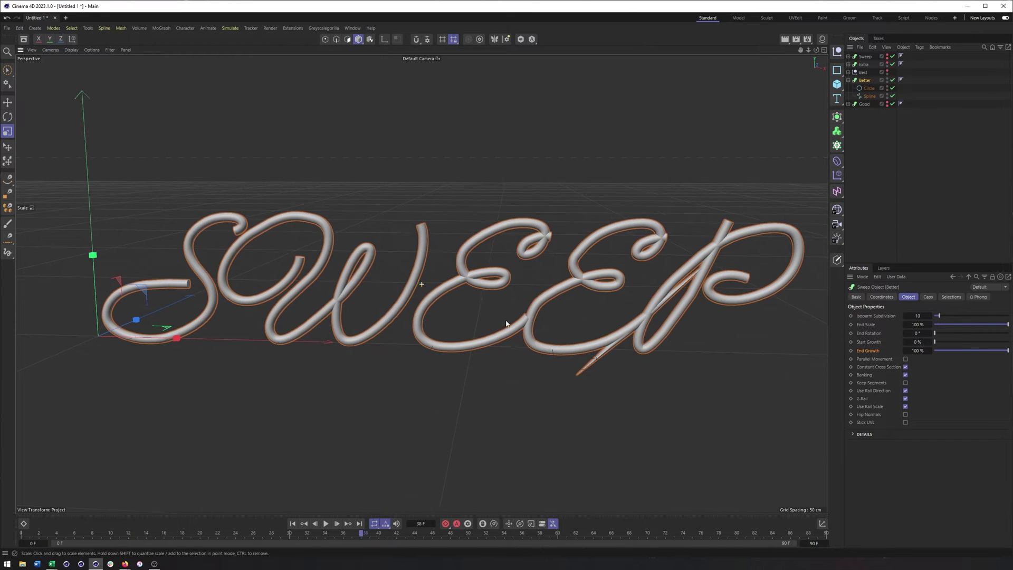
pyautogui.click(893, 80)
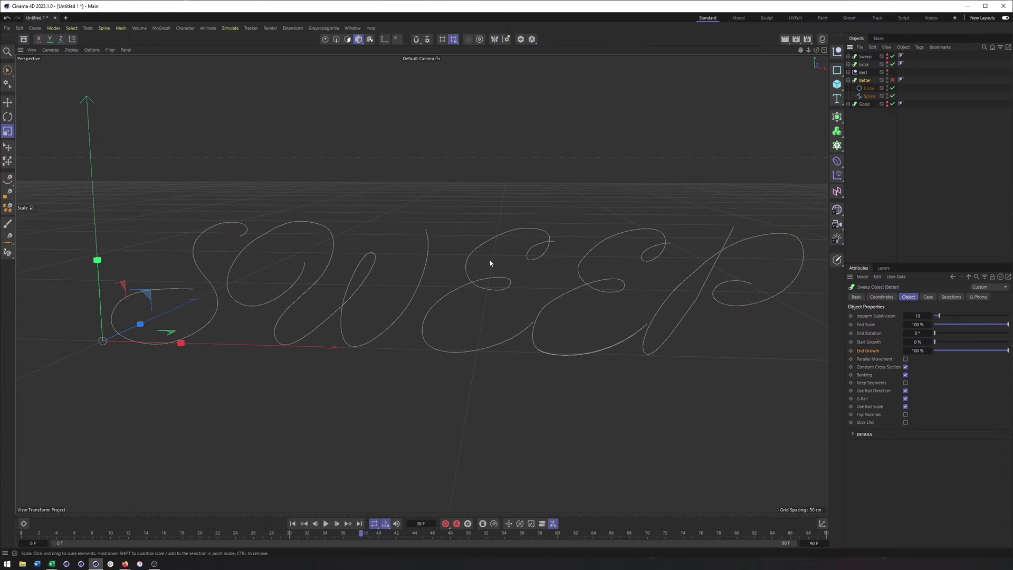
pyautogui.keyDown('alt'); pyautogui.moveTo(366, 336); pyautogui.dragTo(473, 291); pyautogui.keyUp('alt')
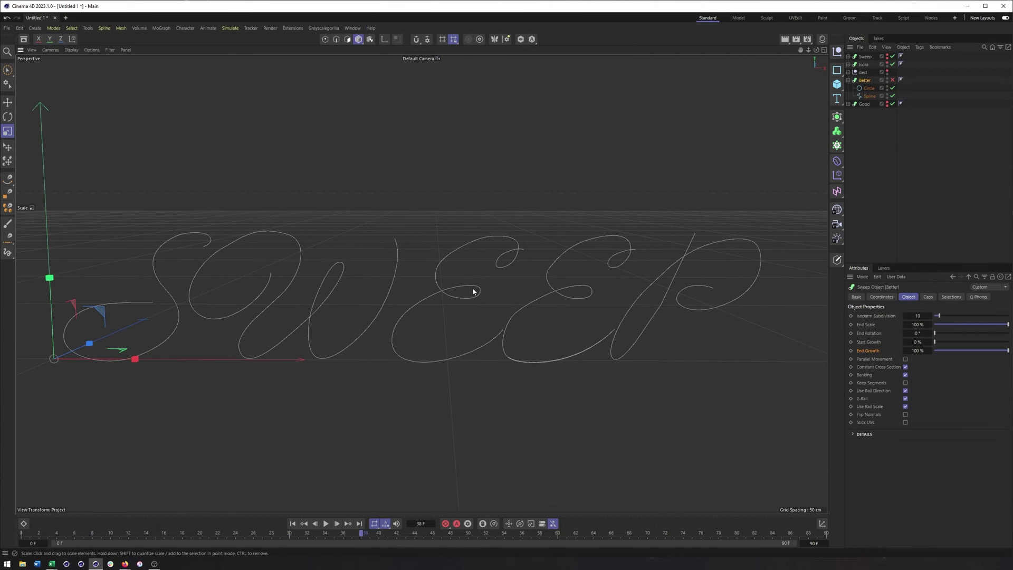
# Disable the Good sweep's generator and make its outlined text spline visible over the Better spline for comparison.
pyautogui.click(901, 103)
pyautogui.click(887, 102)
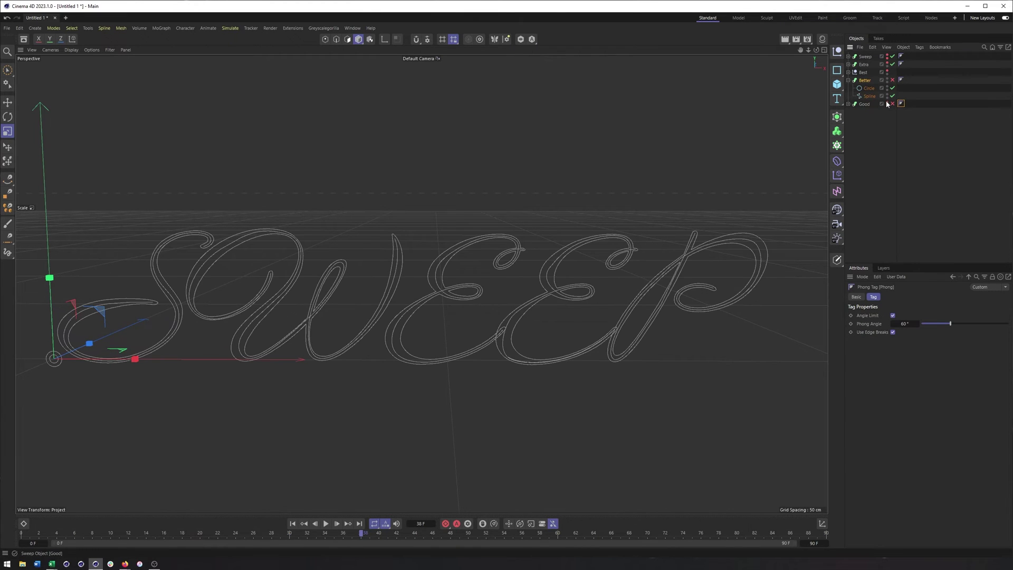
pyautogui.keyDown('alt'); pyautogui.moveTo(496, 290); pyautogui.dragTo(501, 288, button='middle'); pyautogui.keyUp('alt')
# Select the Better sweep's spline and examine how its single strokes run between the text outlines, especially around the two E letters.
pyautogui.click(869, 96)
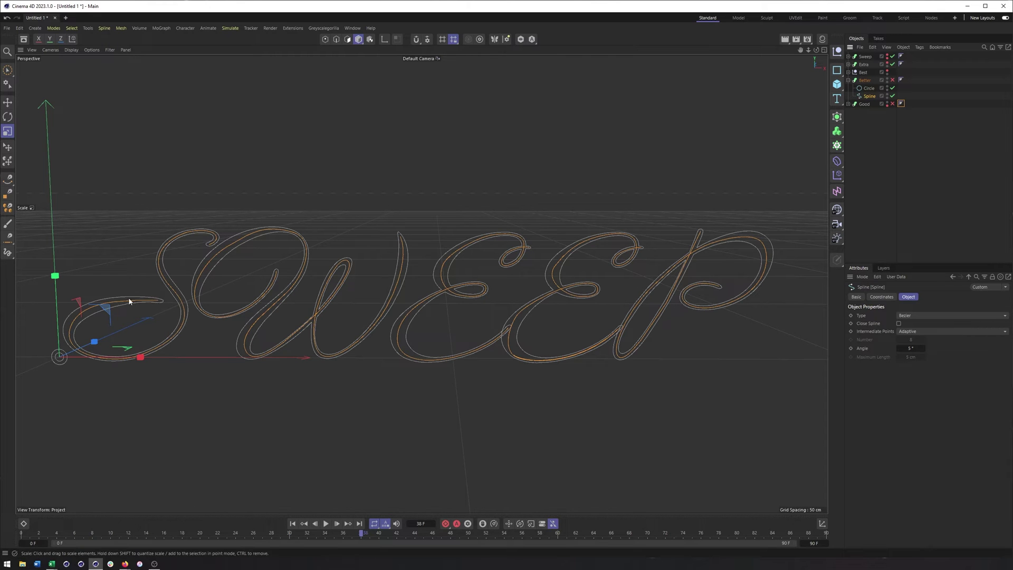
pyautogui.keyDown('alt'); pyautogui.moveTo(282, 326); pyautogui.dragTo(374, 339, button='middle'); pyautogui.keyUp('alt')
pyautogui.moveTo(374, 339)
pyautogui.keyDown('alt'); pyautogui.mouseDown()
pyautogui.moveTo(377, 327)
pyautogui.moveTo(369, 334)
pyautogui.mouseUp(); pyautogui.keyUp('alt')
pyautogui.keyDown('alt'); pyautogui.moveTo(509, 259); pyautogui.dragTo(403, 282, button='middle'); pyautogui.keyUp('alt')
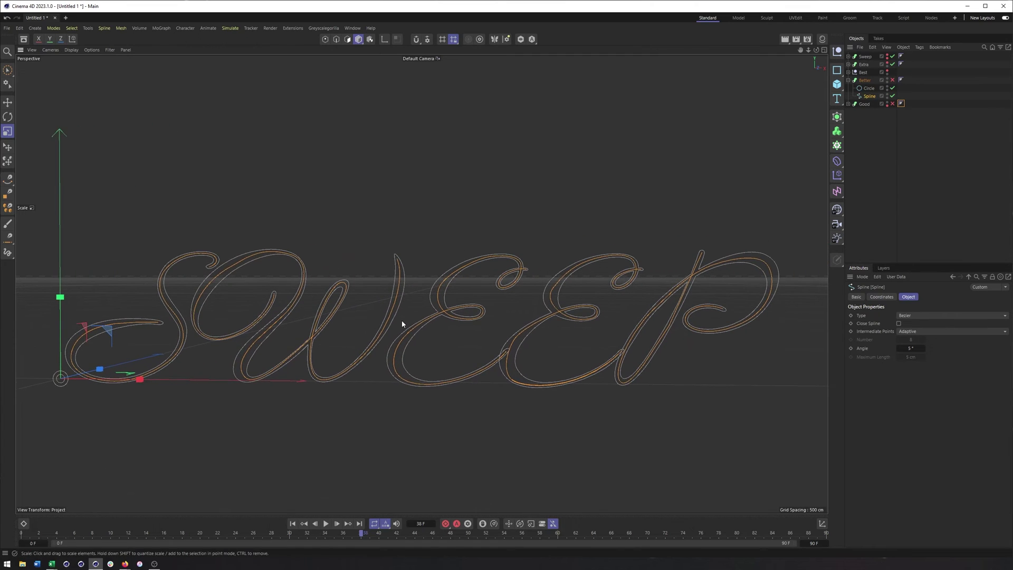
pyautogui.keyDown('alt'); pyautogui.moveTo(402, 324); pyautogui.dragTo(538, 261, button='right'); pyautogui.keyUp('alt')
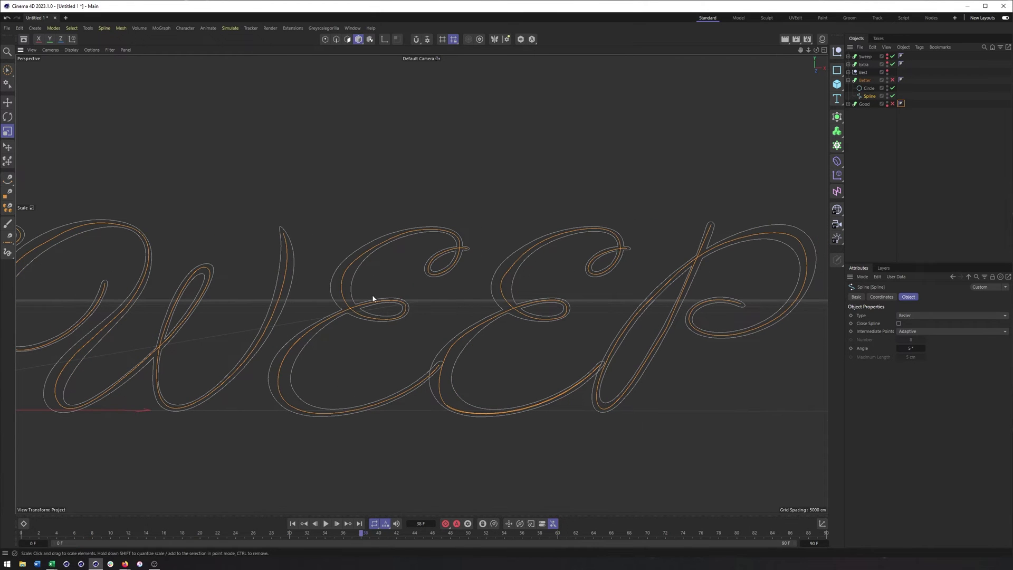
pyautogui.scroll(5, 452, 355)
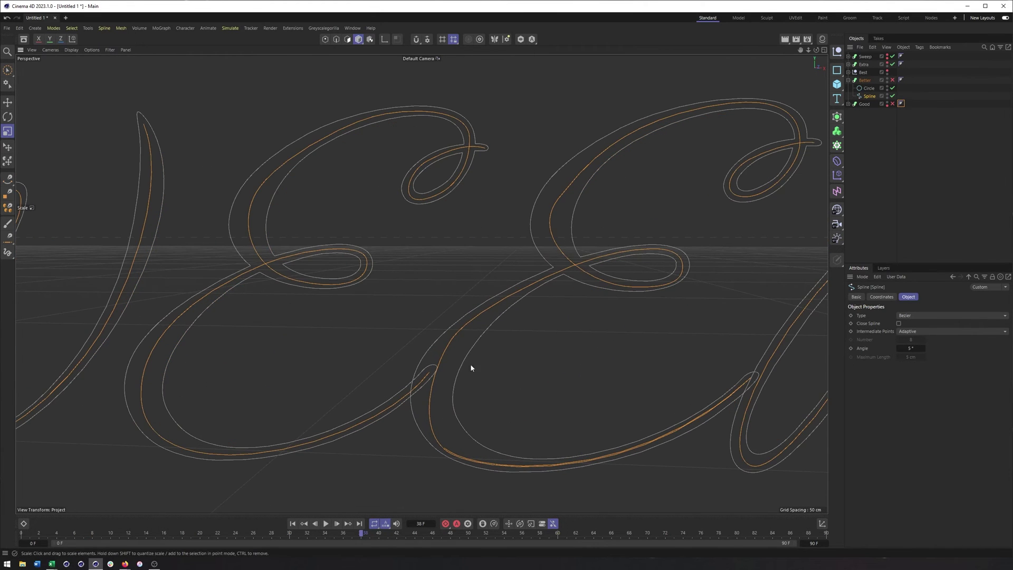
pyautogui.scroll(-5, 435, 323)
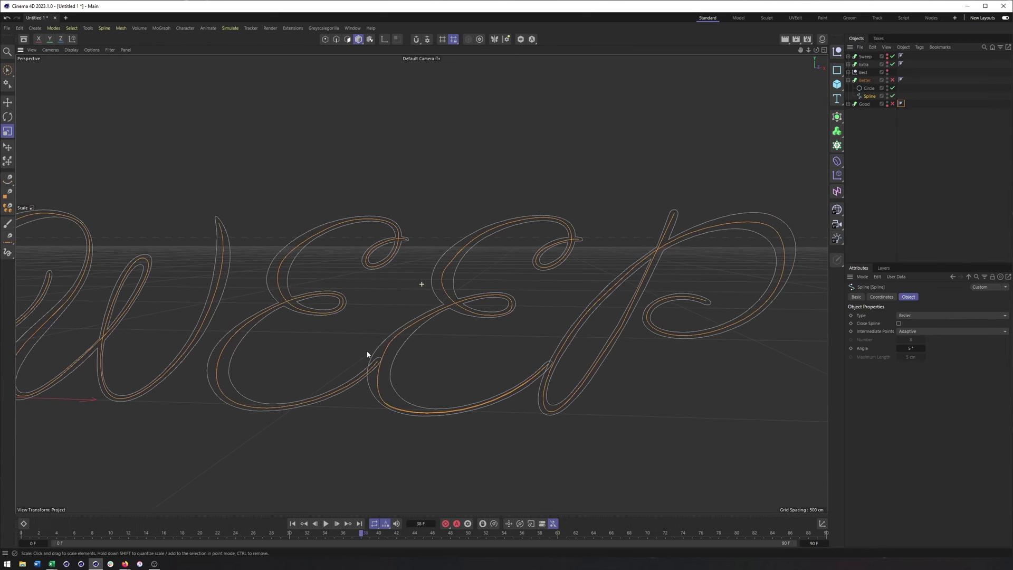
# Turn the Better sweep back on and inspect the stroke ends of the first letters.
pyautogui.click(893, 80)
pyautogui.scroll(2, 421, 283)
pyautogui.keyDown('alt'); pyautogui.moveTo(386, 298); pyautogui.dragTo(669, 297, button='middle'); pyautogui.keyUp('alt')
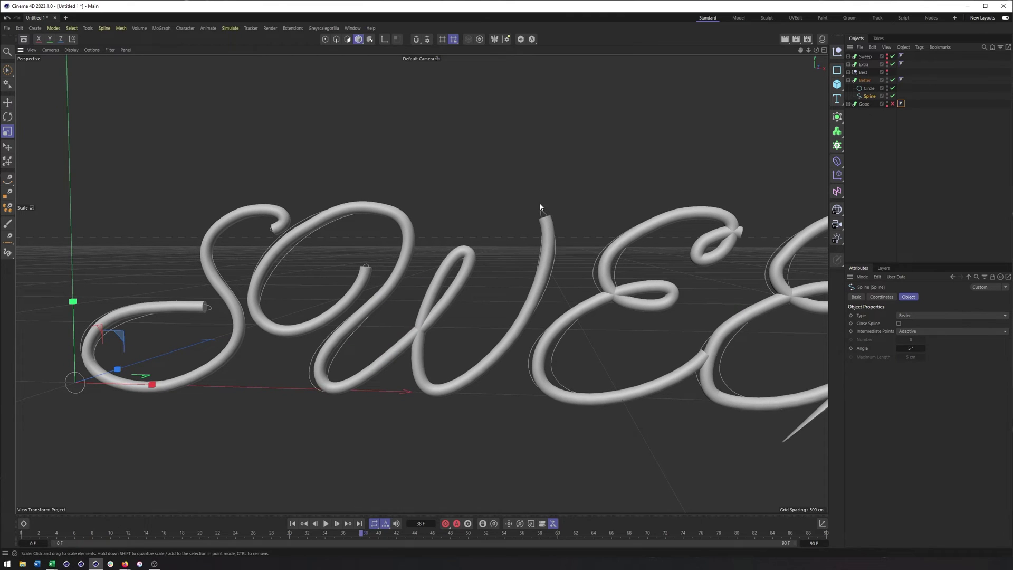
pyautogui.keyDown('alt'); pyautogui.moveTo(545, 221); pyautogui.dragTo(574, 224, button='middle'); pyautogui.keyUp('alt')
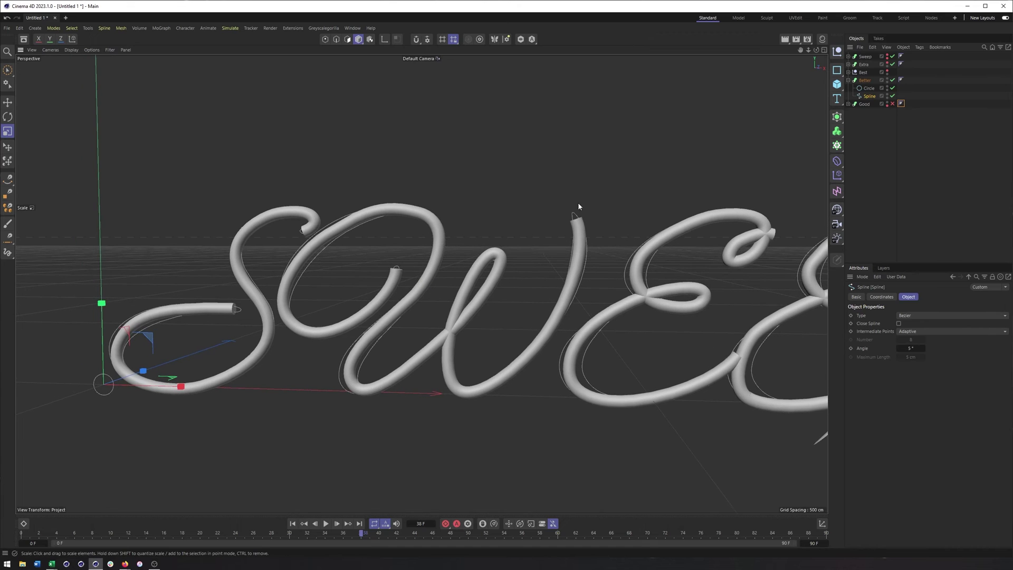
# Round the Better sweep's caps with a bevel size of 16.05 cm and inspect the stroke ends up close.
pyautogui.click(865, 80)
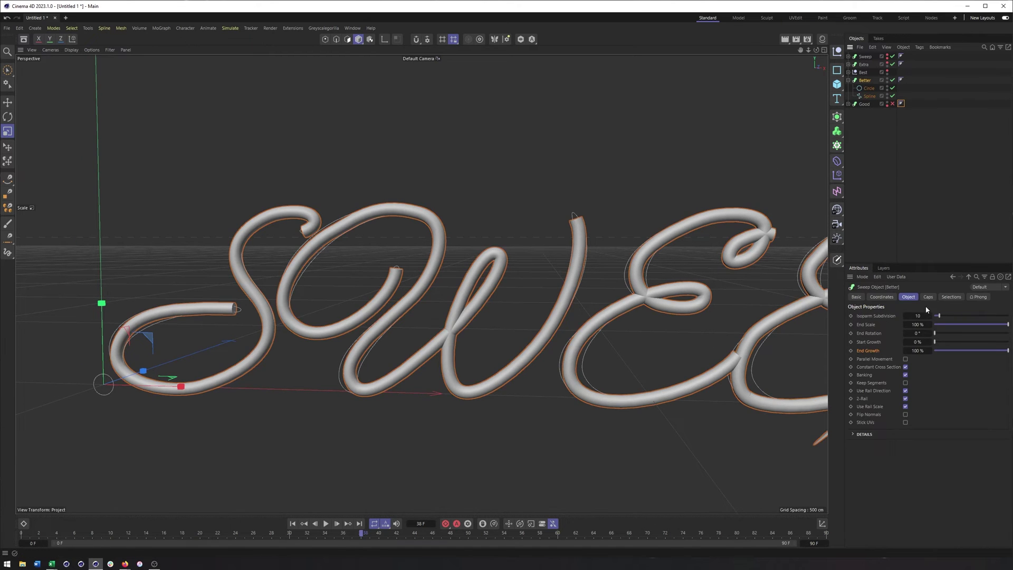
pyautogui.click(928, 297)
pyautogui.moveTo(930, 362)
pyautogui.mouseDown()
pyautogui.moveTo(946, 356)
pyautogui.moveTo(938, 361)
pyautogui.mouseUp()
pyautogui.scroll(5, 417, 289)
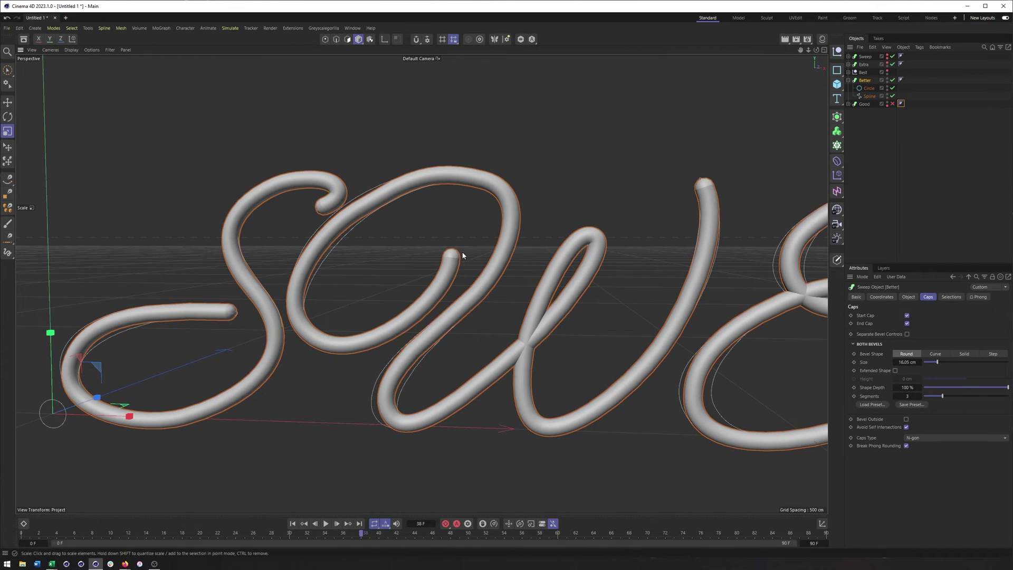
pyautogui.keyDown('alt'); pyautogui.moveTo(659, 306); pyautogui.dragTo(625, 310, button='middle'); pyautogui.keyUp('alt')
# Expand the Better sweep's scale and rotation details and set its End Scale to 0%.
pyautogui.click(910, 297)
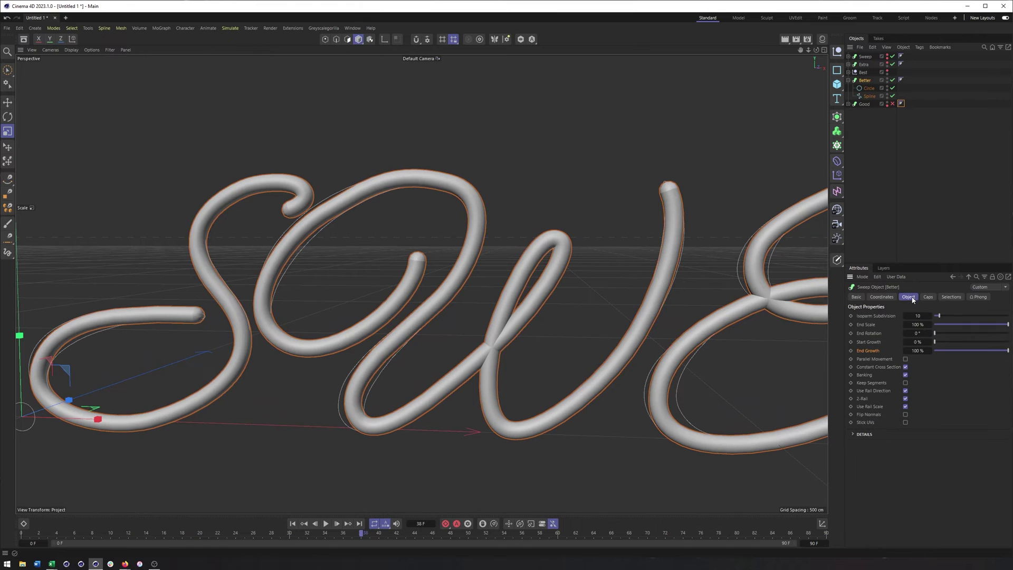
pyautogui.click(852, 435)
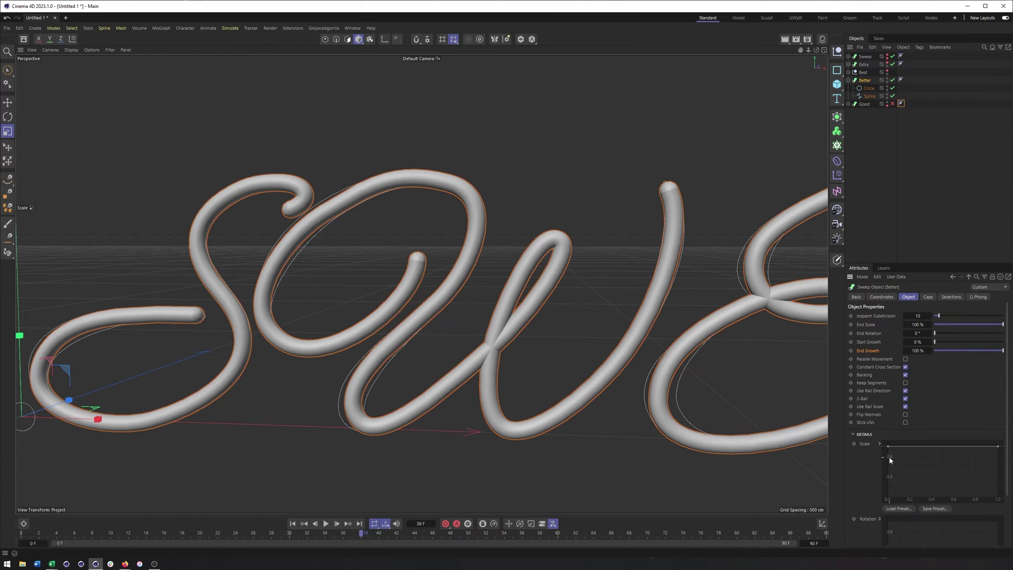
pyautogui.moveTo(968, 326); pyautogui.dragTo(934, 328)
# Examine the tapered strokes letter by letter across the word, including the stray spike near the second E and the P.
pyautogui.keyDown('alt'); pyautogui.moveTo(458, 351); pyautogui.dragTo(196, 356, button='middle'); pyautogui.keyUp('alt')
pyautogui.keyDown('alt'); pyautogui.moveTo(499, 358); pyautogui.dragTo(305, 332, button='middle'); pyautogui.keyUp('alt')
pyautogui.keyDown('alt'); pyautogui.moveTo(304, 332); pyautogui.dragTo(558, 265); pyautogui.keyUp('alt')
pyautogui.keyDown('alt'); pyautogui.moveTo(687, 312); pyautogui.dragTo(597, 356); pyautogui.keyUp('alt')
pyautogui.keyDown('alt'); pyautogui.moveTo(692, 333); pyautogui.dragTo(789, 343); pyautogui.keyUp('alt')
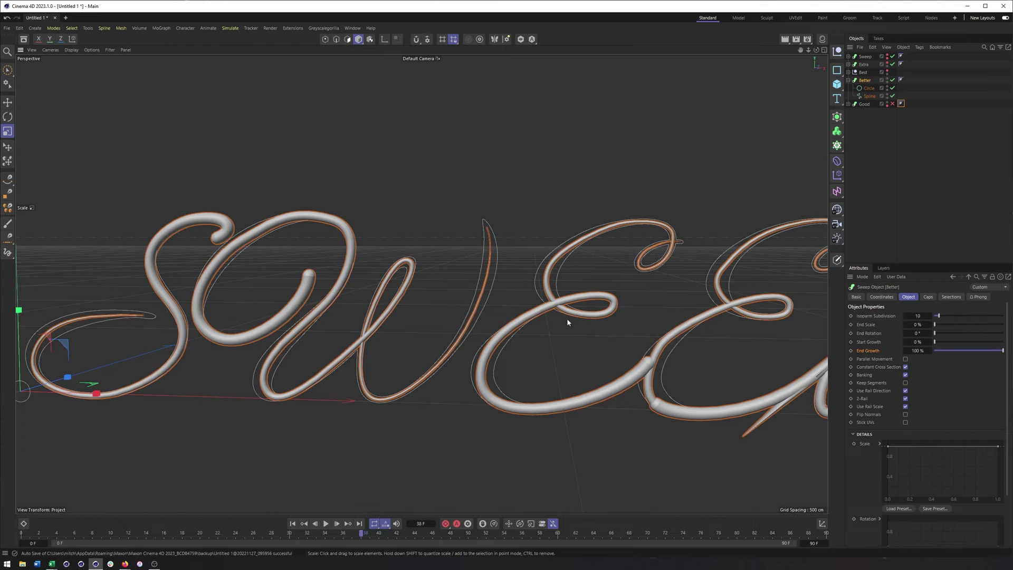
pyautogui.keyDown('alt'); pyautogui.moveTo(247, 296); pyautogui.dragTo(449, 266); pyautogui.keyUp('alt')
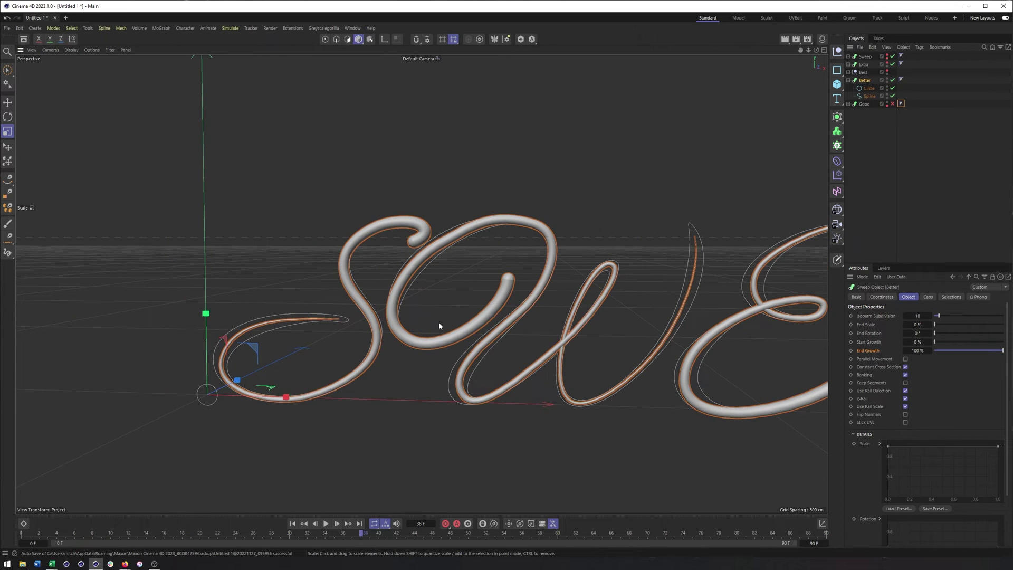
pyautogui.moveTo(448, 289)
pyautogui.keyDown('alt'); pyautogui.mouseDown()
pyautogui.moveTo(514, 309)
pyautogui.moveTo(464, 309)
pyautogui.moveTo(474, 299)
pyautogui.mouseUp(); pyautogui.keyUp('alt')
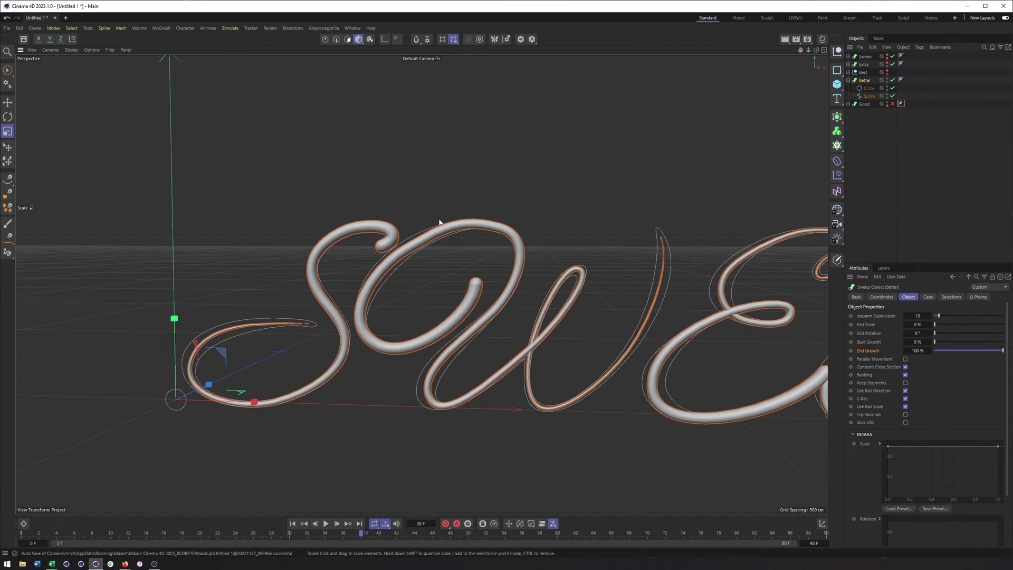
pyautogui.keyDown('alt'); pyautogui.moveTo(636, 361); pyautogui.dragTo(445, 357); pyautogui.keyUp('alt')
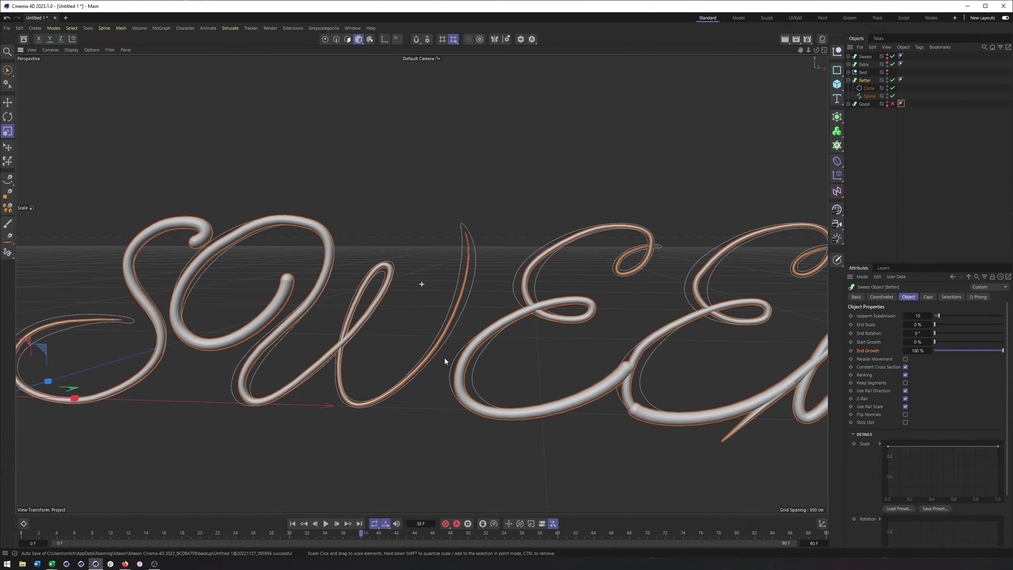
pyautogui.keyDown('alt'); pyautogui.moveTo(620, 326); pyautogui.dragTo(464, 324); pyautogui.keyUp('alt')
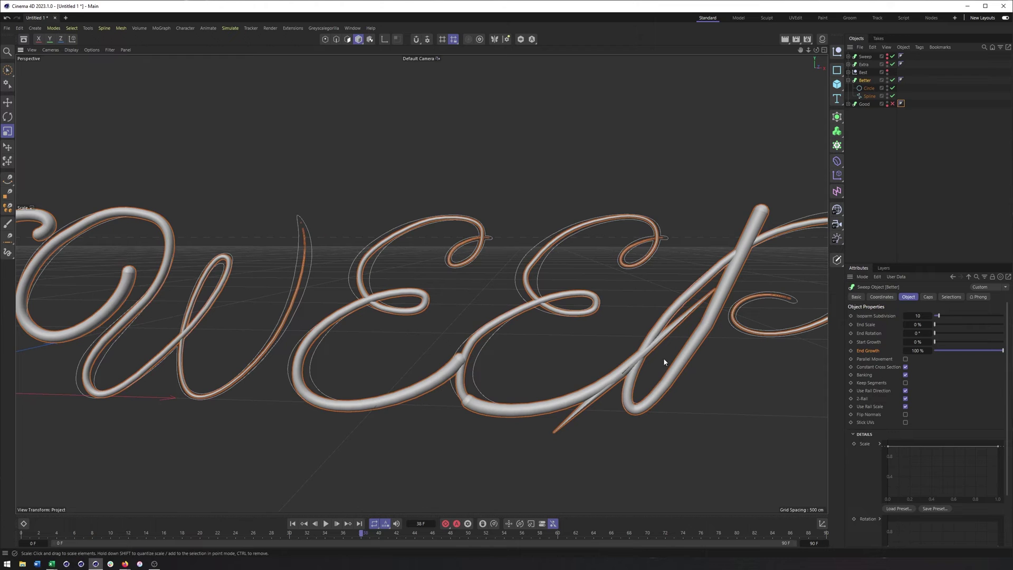
# Turn the Better sweep off and select its spline's end point at the tail of the second E in point mode.
pyautogui.click(893, 80)
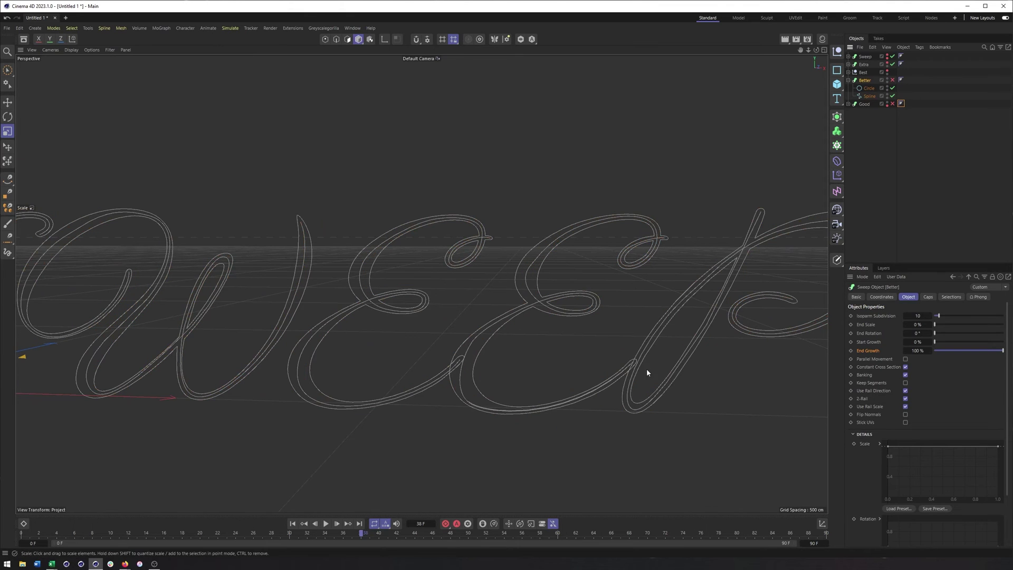
pyautogui.keyDown('alt'); pyautogui.moveTo(647, 372); pyautogui.dragTo(625, 371); pyautogui.keyUp('alt')
pyautogui.click(869, 88)
pyautogui.click(868, 98)
pyautogui.click(326, 39)
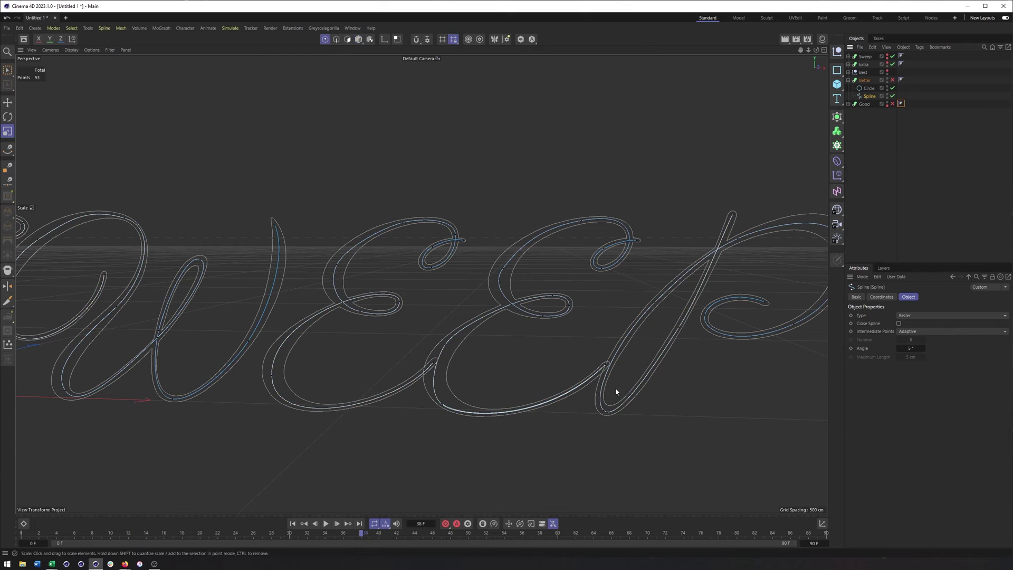
pyautogui.scroll(5, 616, 388)
pyautogui.click(603, 362)
pyautogui.scroll(3, 569, 400)
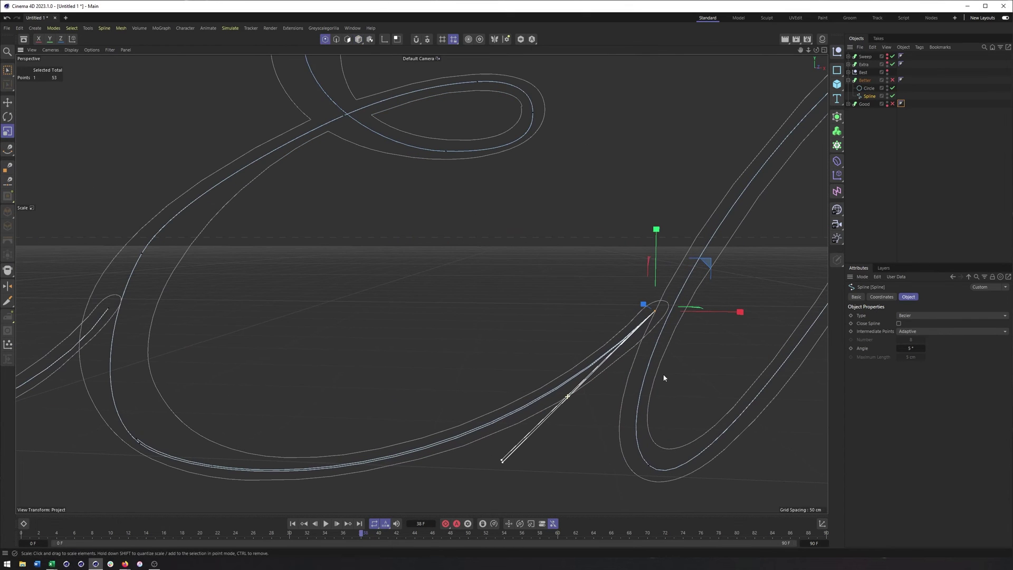
# Adjust the tangent handle of the second E's tail point and apply Soft Interpolation to the point.
pyautogui.moveTo(504, 466)
pyautogui.mouseDown()
pyautogui.moveTo(518, 468)
pyautogui.moveTo(483, 447)
pyautogui.moveTo(501, 457)
pyautogui.mouseUp()
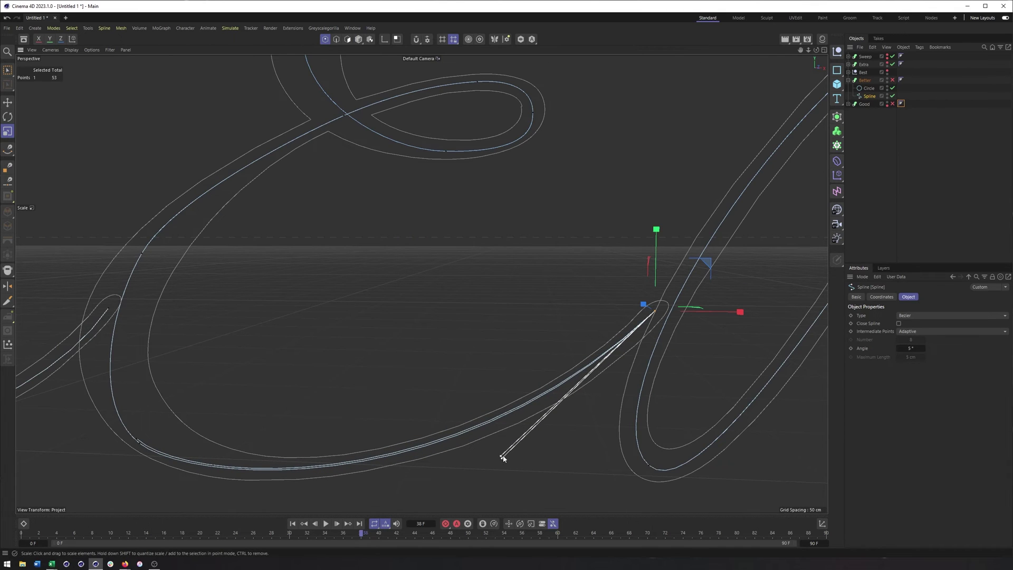
pyautogui.scroll(-2, 560, 384)
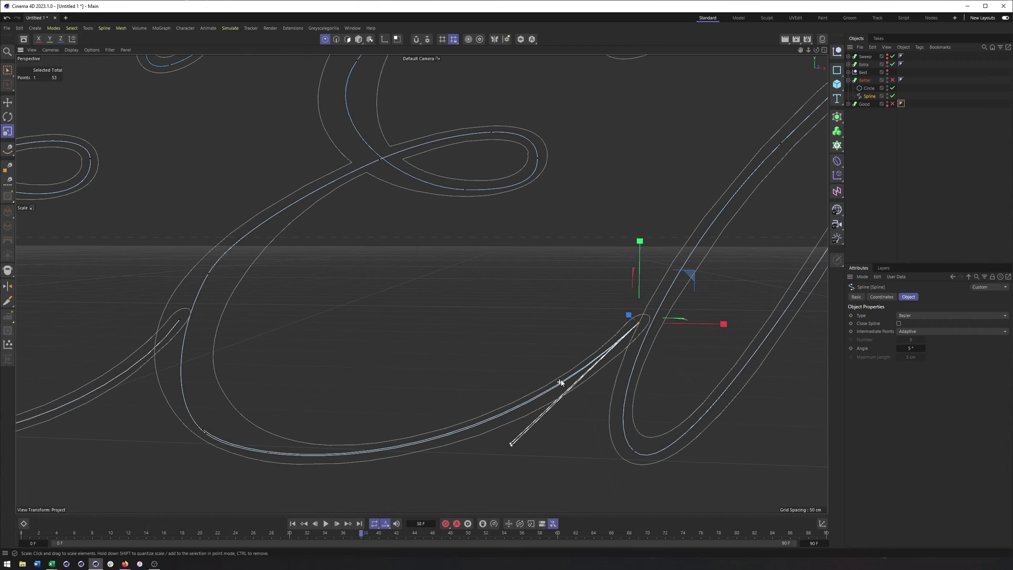
pyautogui.rightClick(553, 269)
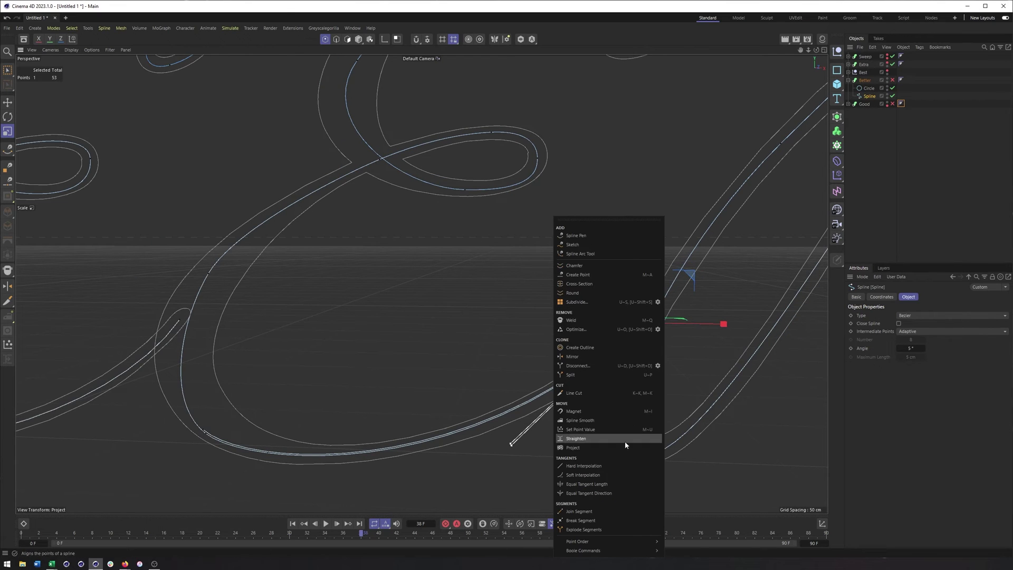
pyautogui.click(606, 478)
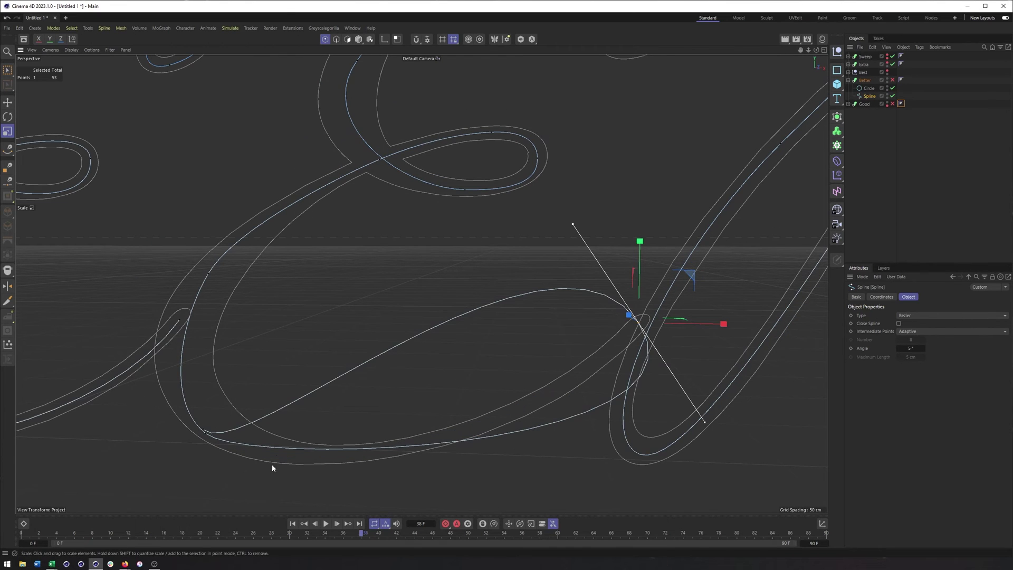
# Delete the extra point at the base of the second E and align the tail point's tangent so the curve follows the outline.
pyautogui.keyDown('alt'); pyautogui.moveTo(245, 452); pyautogui.dragTo(338, 400, button='middle'); pyautogui.keyUp('alt')
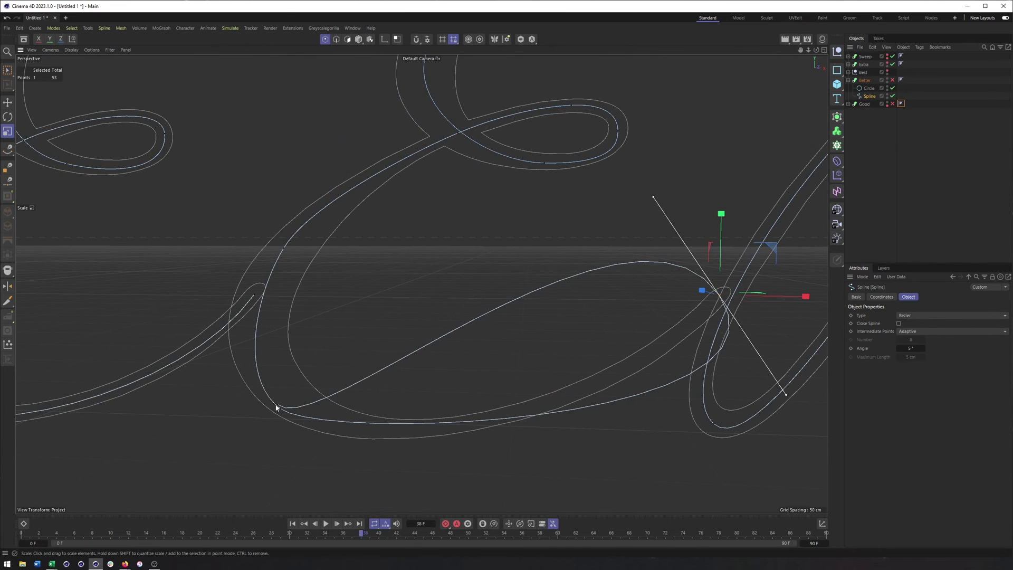
pyautogui.click(277, 406)
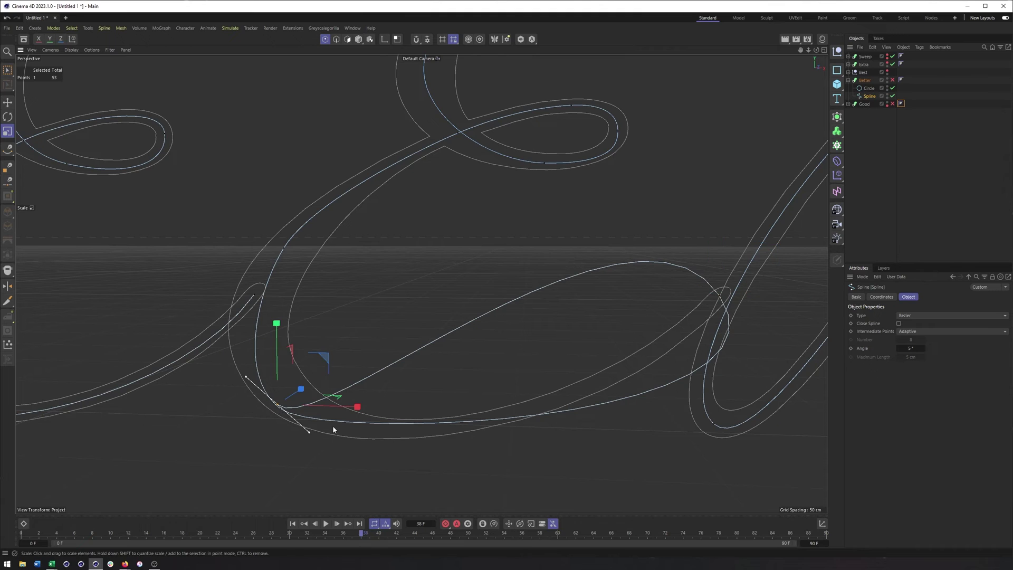
pyautogui.press('Delete')
pyautogui.click(719, 293)
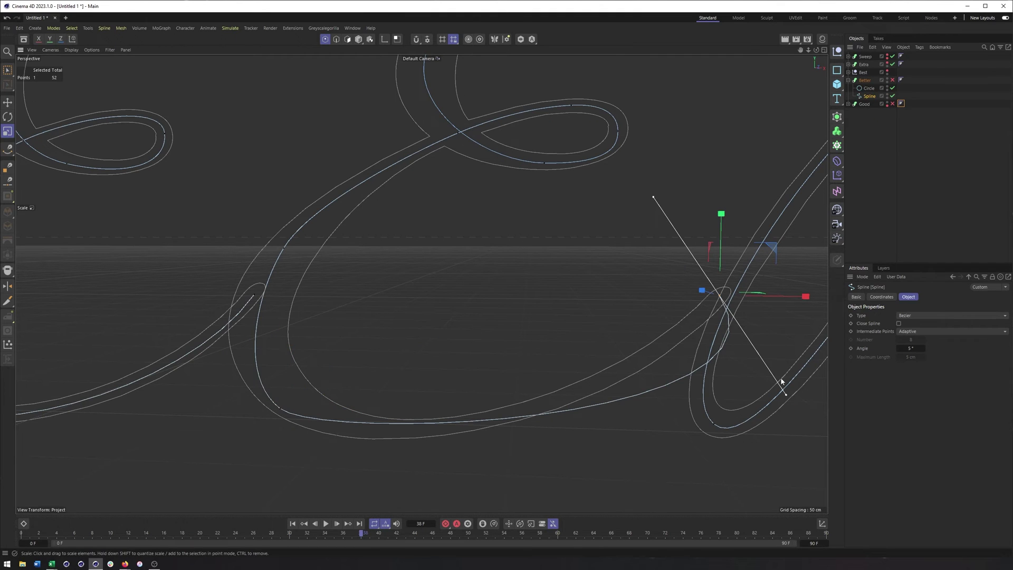
pyautogui.moveTo(787, 396); pyautogui.dragTo(577, 427)
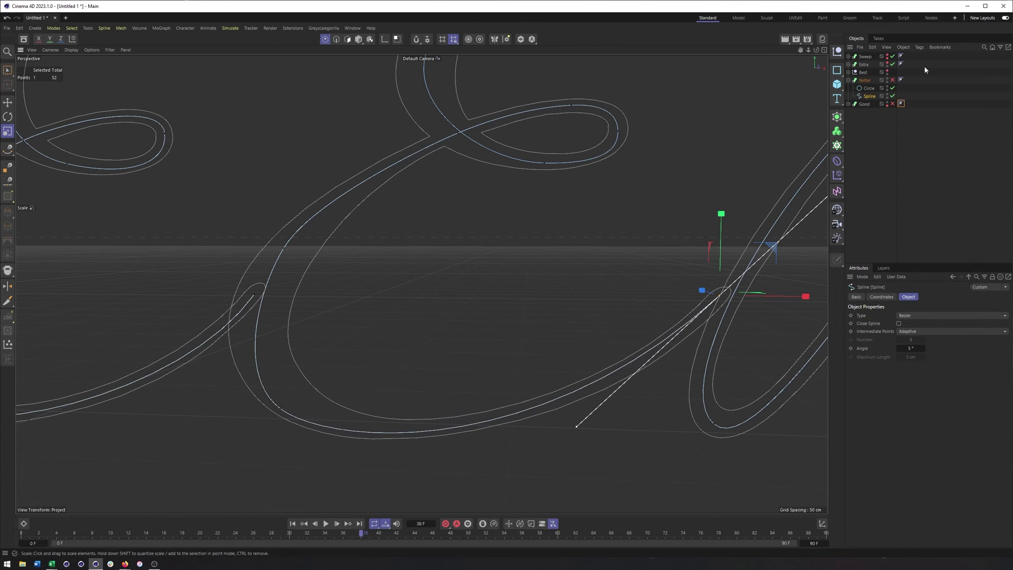
# Turn the Better sweep back on and inspect the repaired stroke between the second E and the P.
pyautogui.click(893, 81)
pyautogui.keyDown('alt'); pyautogui.moveTo(656, 256); pyautogui.dragTo(510, 276, button='middle'); pyautogui.keyUp('alt')
pyautogui.scroll(-10, 510, 278)
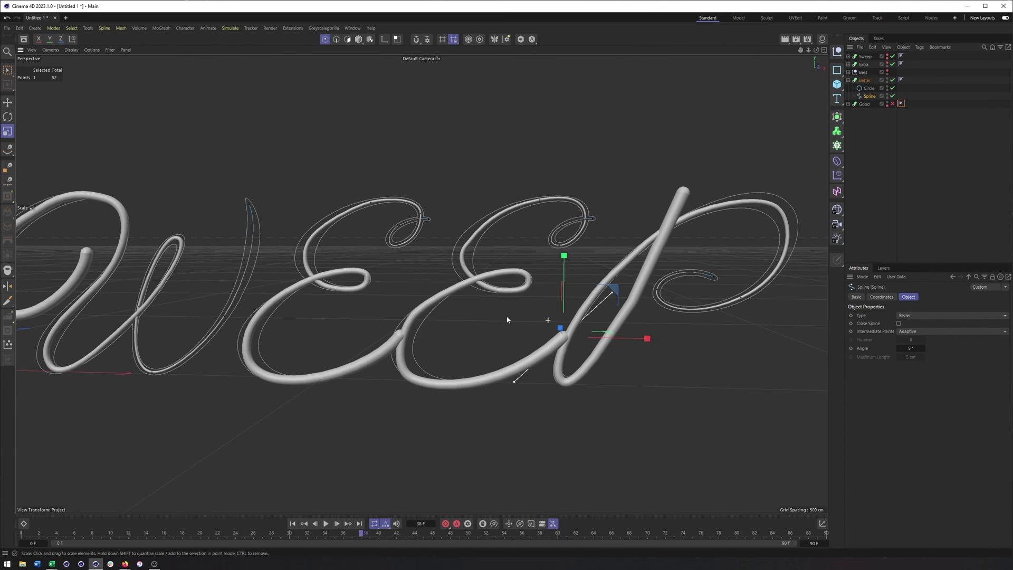
pyautogui.scroll(-1, 563, 318)
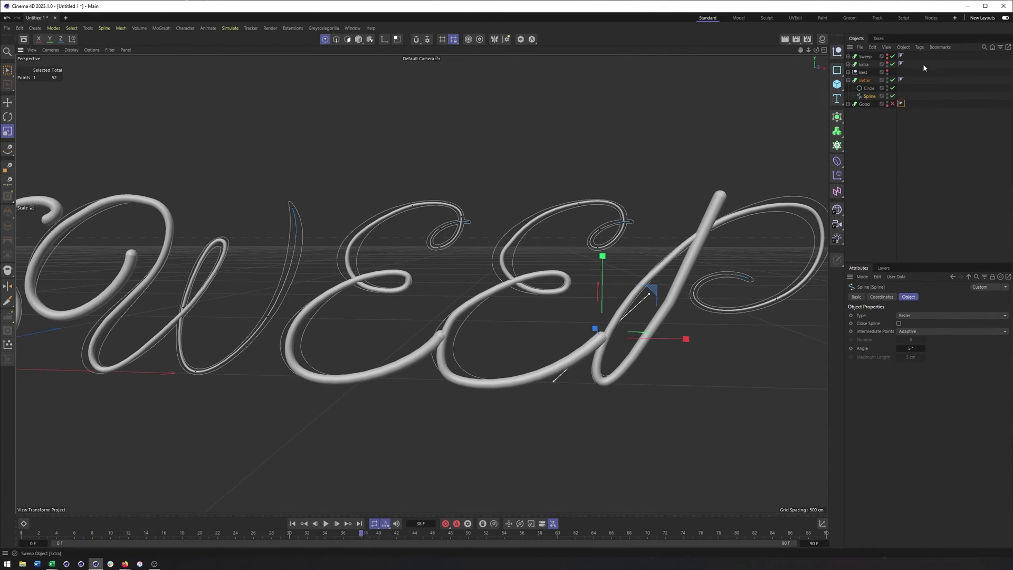
# Vary the Better sweep's End Growth, return it to 100%, and set its End Scale to 100%.
pyautogui.click(866, 80)
pyautogui.moveTo(1007, 375)
pyautogui.mouseDown()
pyautogui.moveTo(1004, 436)
pyautogui.moveTo(1008, 379)
pyautogui.mouseUp()
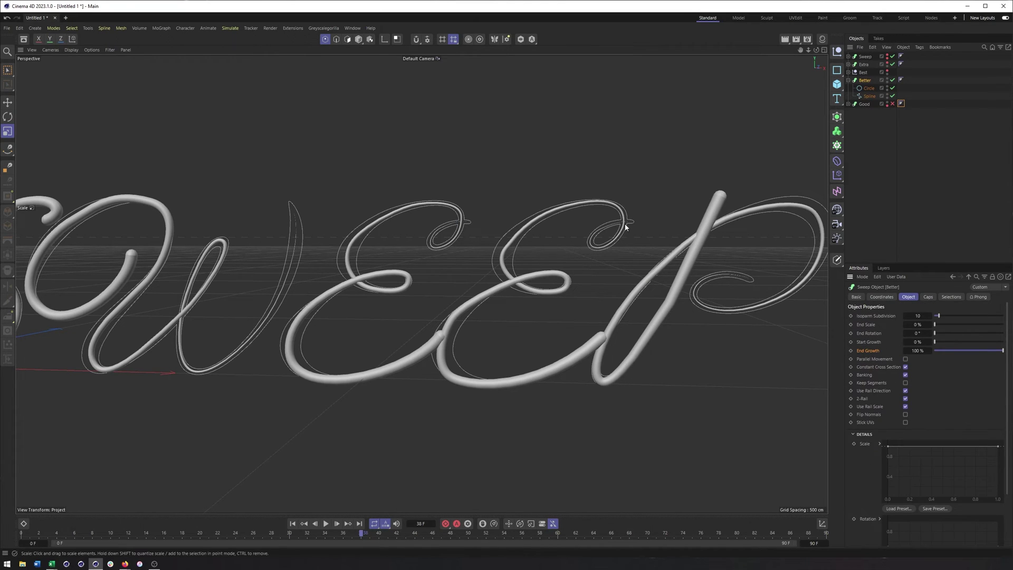
pyautogui.moveTo(977, 352); pyautogui.dragTo(1011, 360)
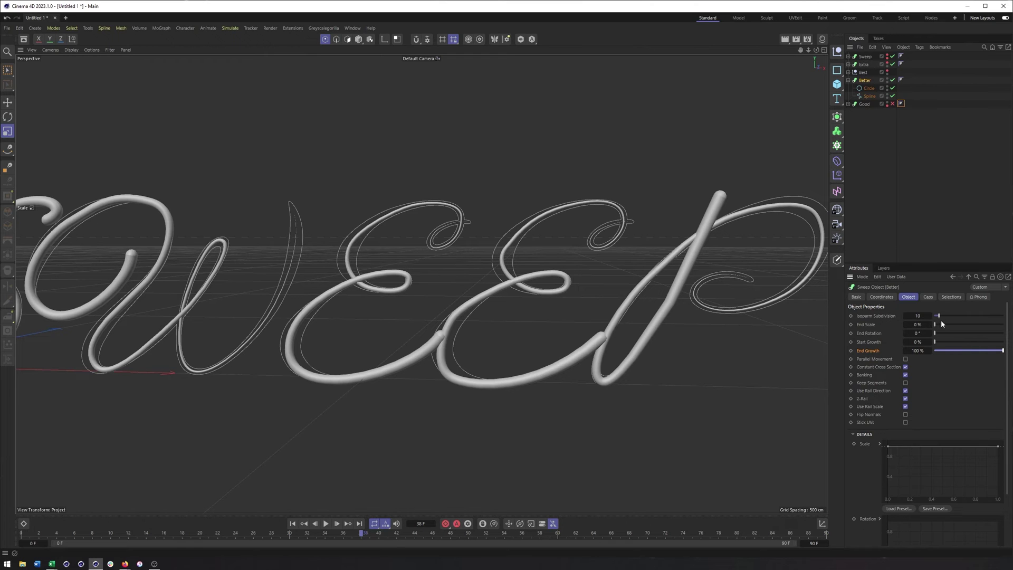
pyautogui.moveTo(936, 325); pyautogui.dragTo(1003, 325)
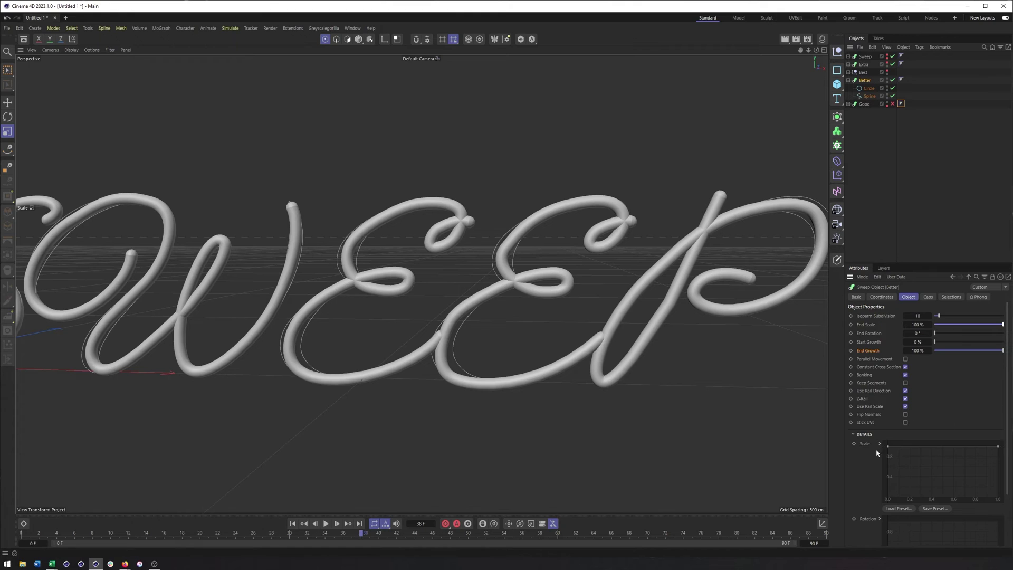
# Shape the Better sweep's Scale curve by adding a full-scale midpoint and lowering the start to about 0.4 and the end to about 0.2.
pyautogui.scroll(-2, 892, 413)
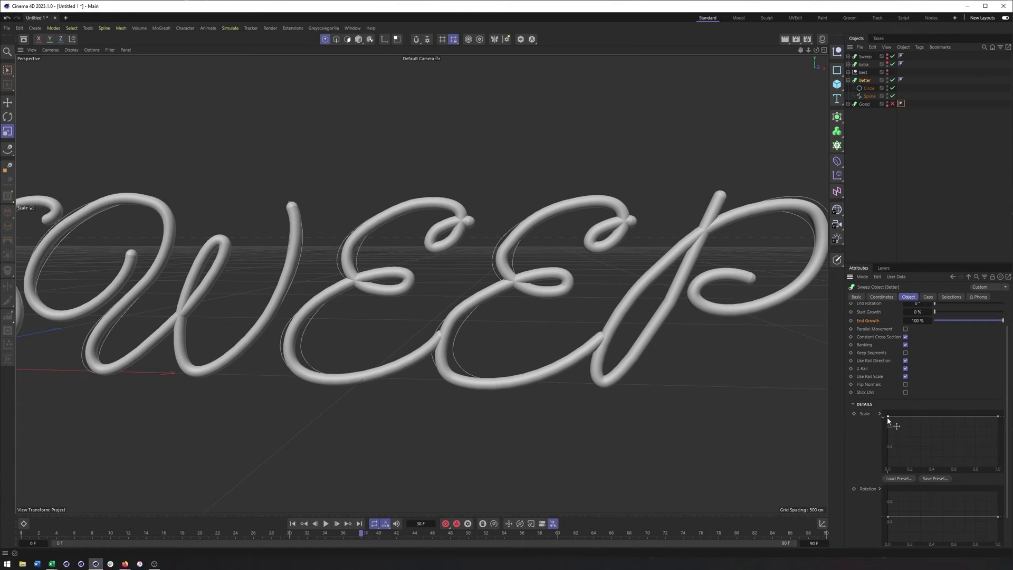
pyautogui.keyDown('ctrl'); pyautogui.click(943, 416); pyautogui.keyUp('ctrl')
pyautogui.moveTo(888, 416); pyautogui.dragTo(882, 449)
pyautogui.moveTo(996, 415); pyautogui.dragTo(1002, 459)
# Inspect the varying stroke thickness of the Better sweep along the whole word, from the S to the P.
pyautogui.keyDown('alt'); pyautogui.moveTo(359, 345); pyautogui.dragTo(660, 362, button='middle'); pyautogui.keyUp('alt')
pyautogui.keyDown('alt'); pyautogui.moveTo(434, 311); pyautogui.dragTo(480, 309, button='middle'); pyautogui.keyUp('alt')
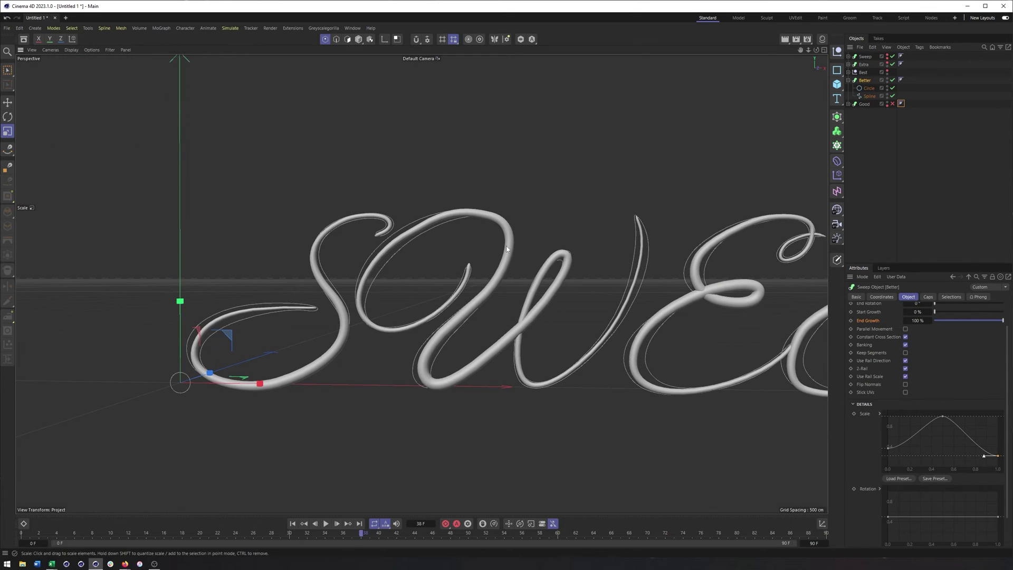
pyautogui.keyDown('alt'); pyautogui.moveTo(610, 301); pyautogui.dragTo(546, 310, button='middle'); pyautogui.keyUp('alt')
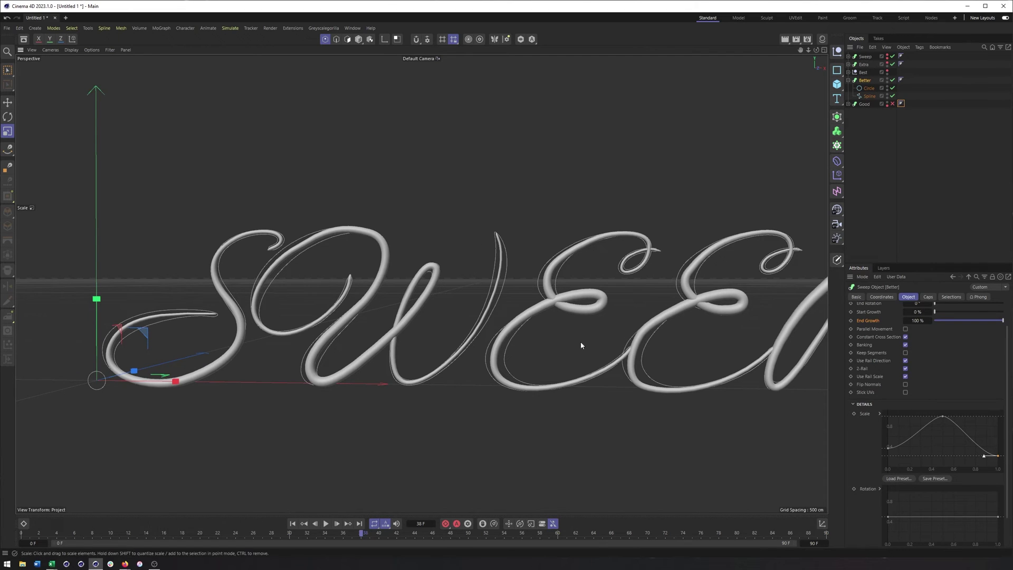
pyautogui.keyDown('alt'); pyautogui.moveTo(582, 346); pyautogui.dragTo(568, 350, button='middle'); pyautogui.keyUp('alt')
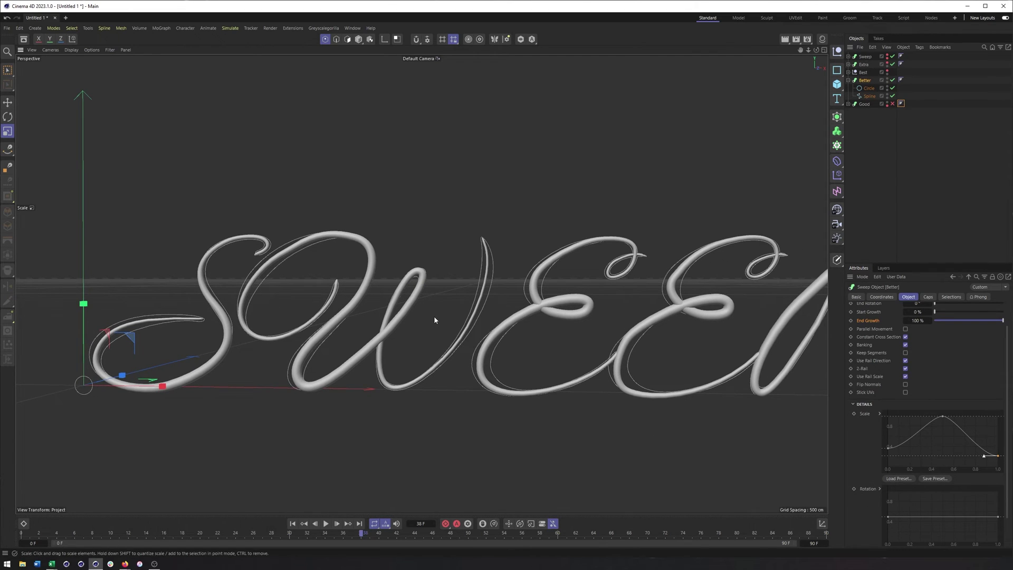
pyautogui.keyDown('alt'); pyautogui.moveTo(496, 305); pyautogui.dragTo(523, 296, button='right'); pyautogui.keyUp('alt')
pyautogui.keyDown('alt'); pyautogui.moveTo(492, 309); pyautogui.dragTo(570, 292, button='middle'); pyautogui.keyUp('alt')
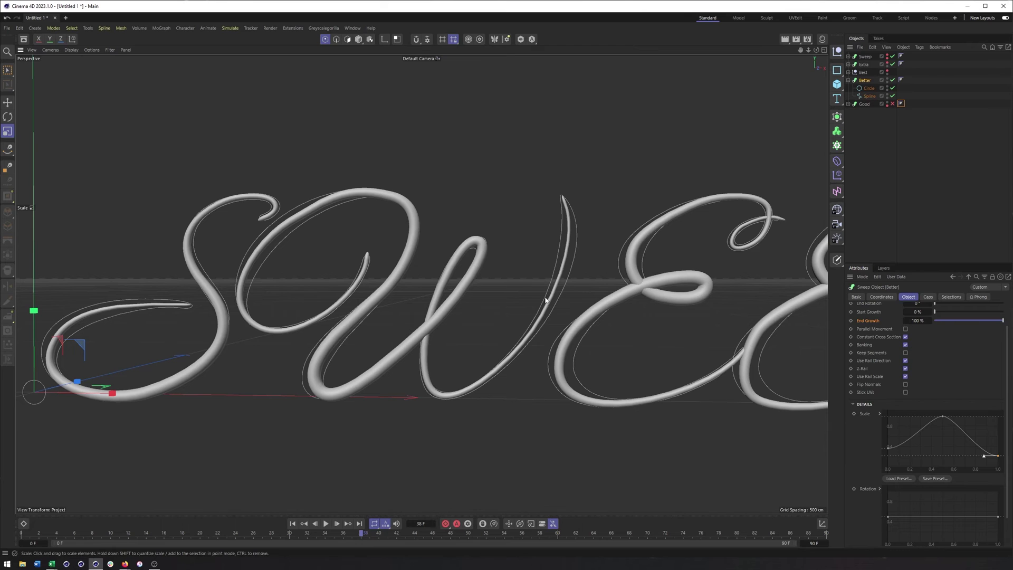
pyautogui.keyDown('alt'); pyautogui.moveTo(553, 269); pyautogui.dragTo(419, 284, button='middle'); pyautogui.keyUp('alt')
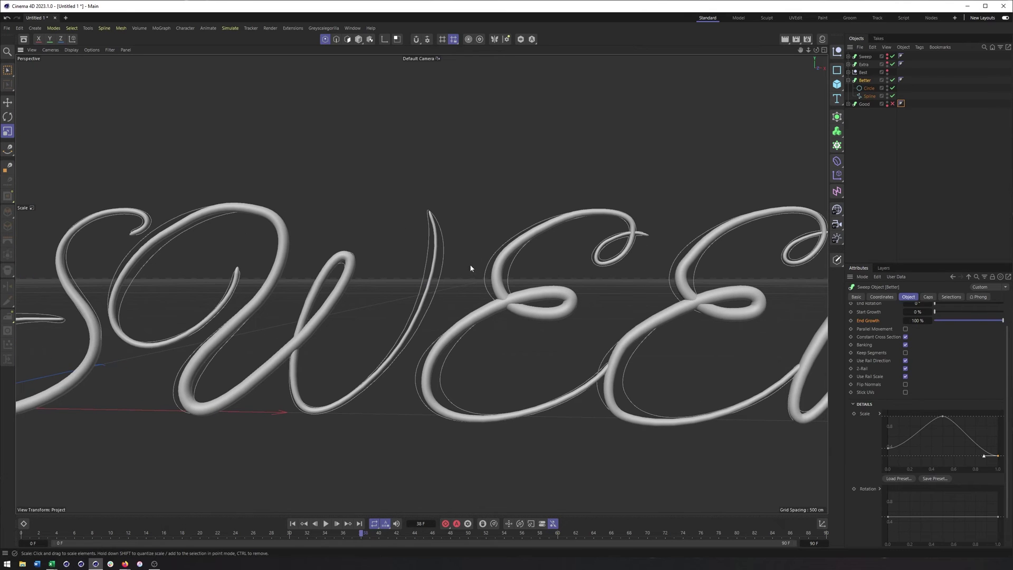
pyautogui.keyDown('alt'); pyautogui.moveTo(414, 363); pyautogui.dragTo(641, 356, button='middle'); pyautogui.keyUp('alt')
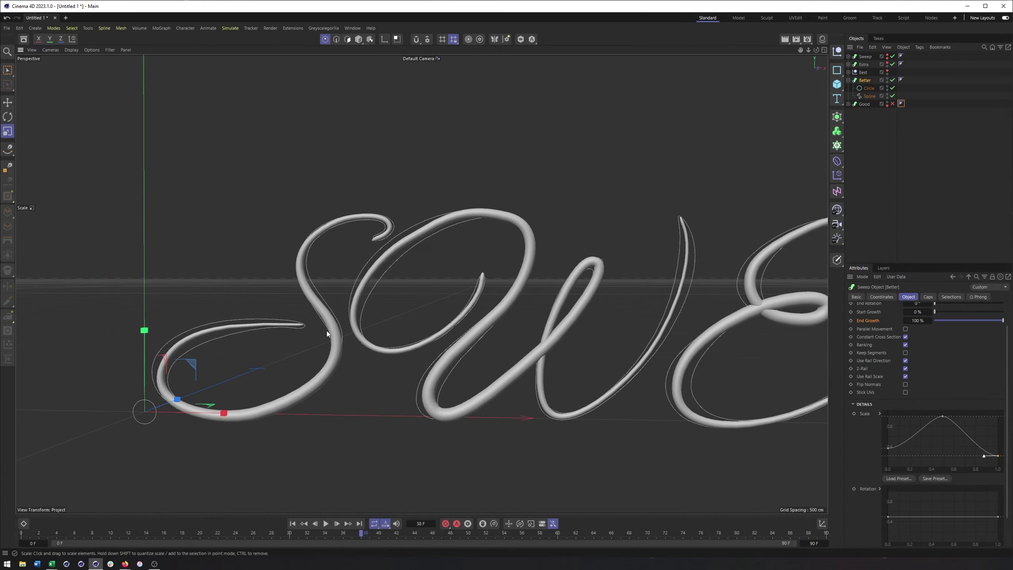
pyautogui.keyDown('alt'); pyautogui.moveTo(564, 314); pyautogui.dragTo(475, 332, button='middle'); pyautogui.keyUp('alt')
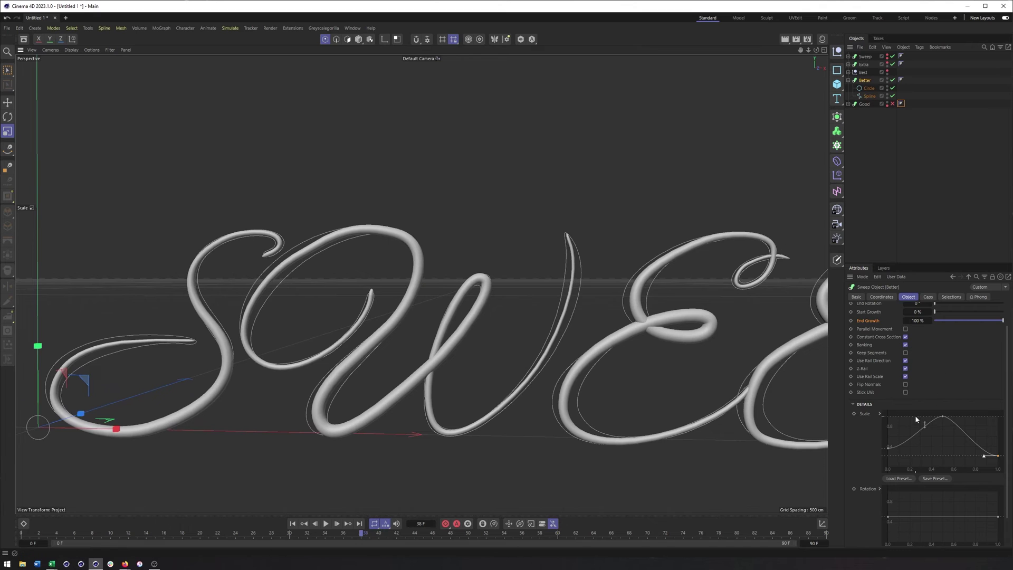
pyautogui.keyDown('alt'); pyautogui.moveTo(638, 360); pyautogui.dragTo(550, 368, button='middle'); pyautogui.keyUp('alt')
pyautogui.scroll(-3, 421, 363)
# Set the Better sweep's End Scale to 99% and vary its Start and End Growth, returning them to 0% and 100%.
pyautogui.scroll(2, 1007, 364)
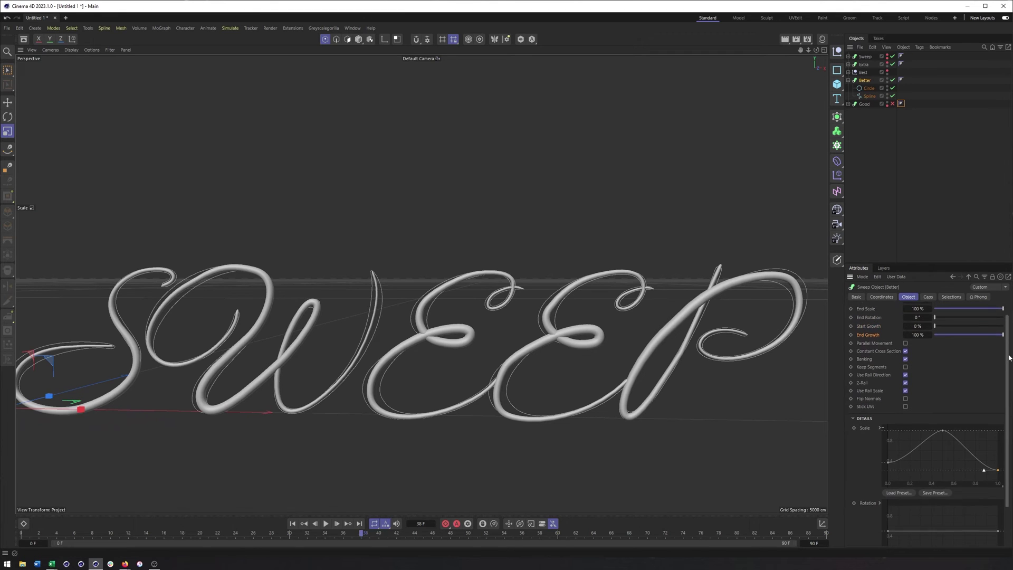
pyautogui.moveTo(997, 327); pyautogui.dragTo(1005, 326)
pyautogui.moveTo(935, 342)
pyautogui.mouseDown()
pyautogui.moveTo(950, 342)
pyautogui.moveTo(932, 344)
pyautogui.mouseUp()
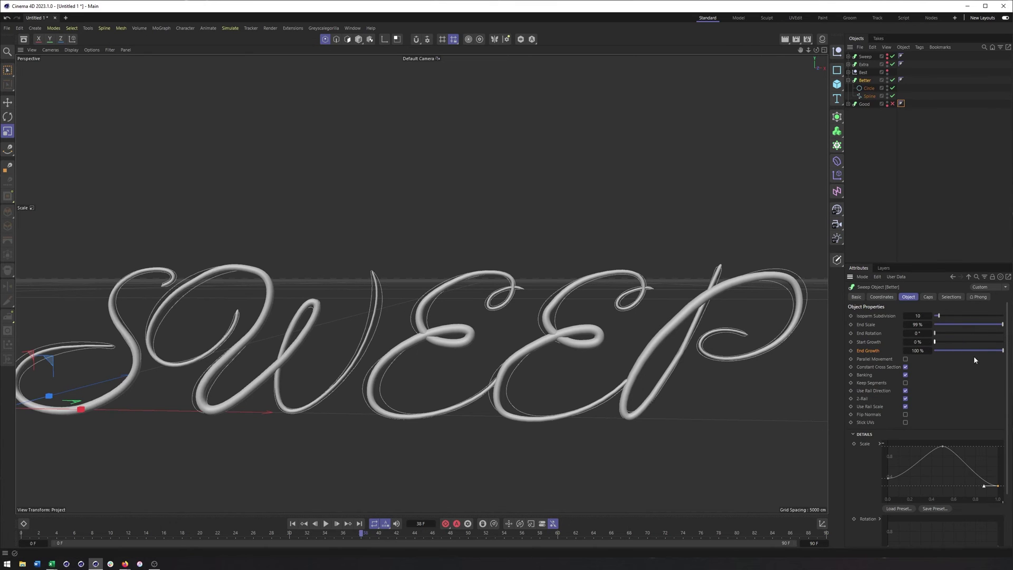
pyautogui.moveTo(999, 356)
pyautogui.mouseDown()
pyautogui.moveTo(933, 367)
pyautogui.moveTo(1009, 366)
pyautogui.moveTo(959, 375)
pyautogui.moveTo(945, 370)
pyautogui.moveTo(1005, 364)
pyautogui.mouseUp()
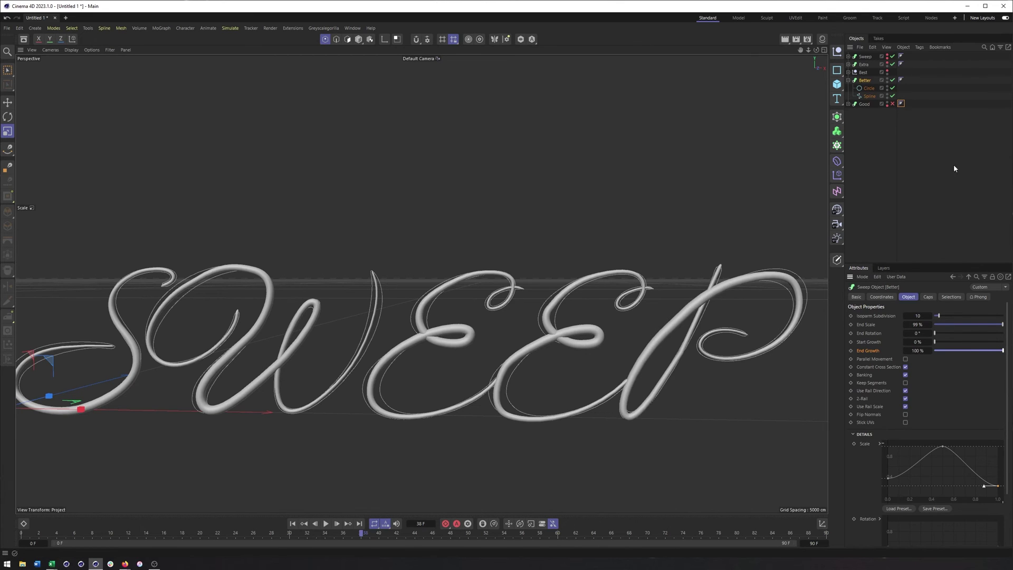
# Hide the Better sweep, then show and expand the Best group with its separate letter sweeps.
pyautogui.click(848, 80)
pyautogui.click(883, 79)
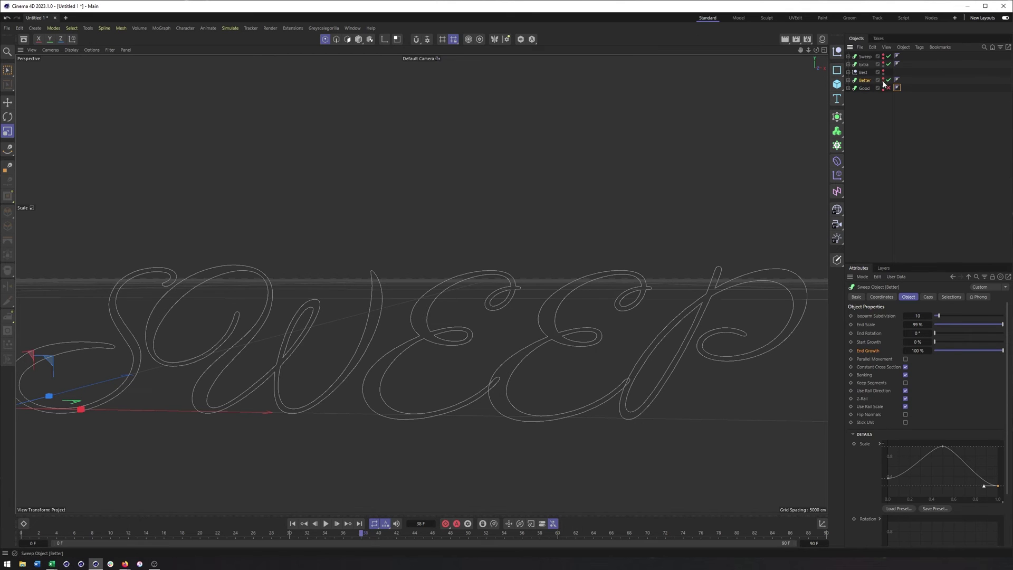
pyautogui.click(884, 87)
pyautogui.click(848, 72)
pyautogui.click(853, 88)
pyautogui.keyDown('alt'); pyautogui.click(886, 71); pyautogui.keyUp('alt')
pyautogui.keyDown('alt'); pyautogui.moveTo(507, 309); pyautogui.dragTo(417, 196, button='middle'); pyautogui.keyUp('alt')
pyautogui.keyDown('alt'); pyautogui.moveTo(543, 327); pyautogui.dragTo(505, 319, button='right'); pyautogui.keyUp('alt')
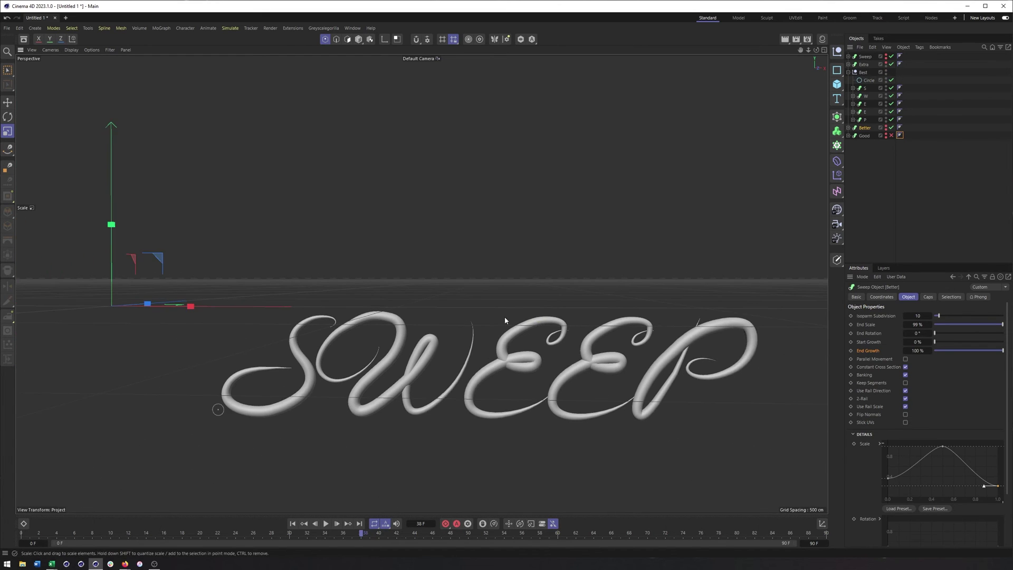
# Examine the Best group's shared Circle and the S sweep's contents, and compare them with the objects inside Better and Good.
pyautogui.click(868, 81)
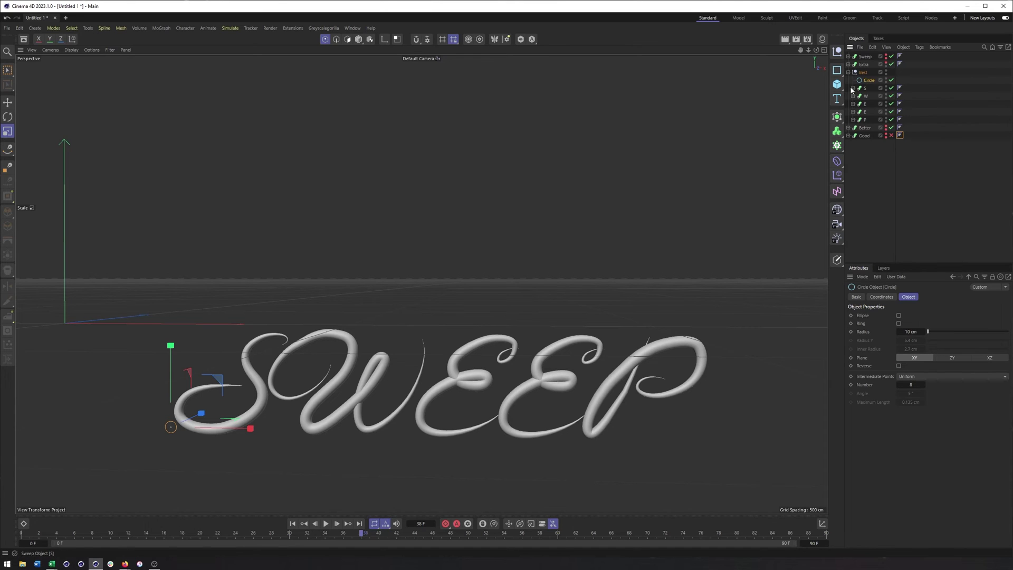
pyautogui.click(853, 88)
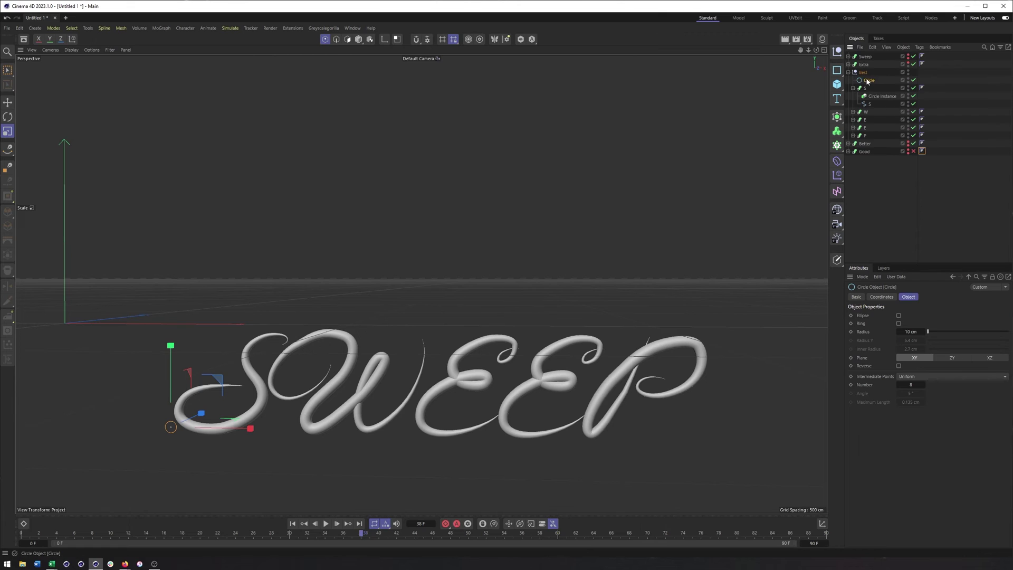
pyautogui.click(848, 144)
pyautogui.click(848, 167)
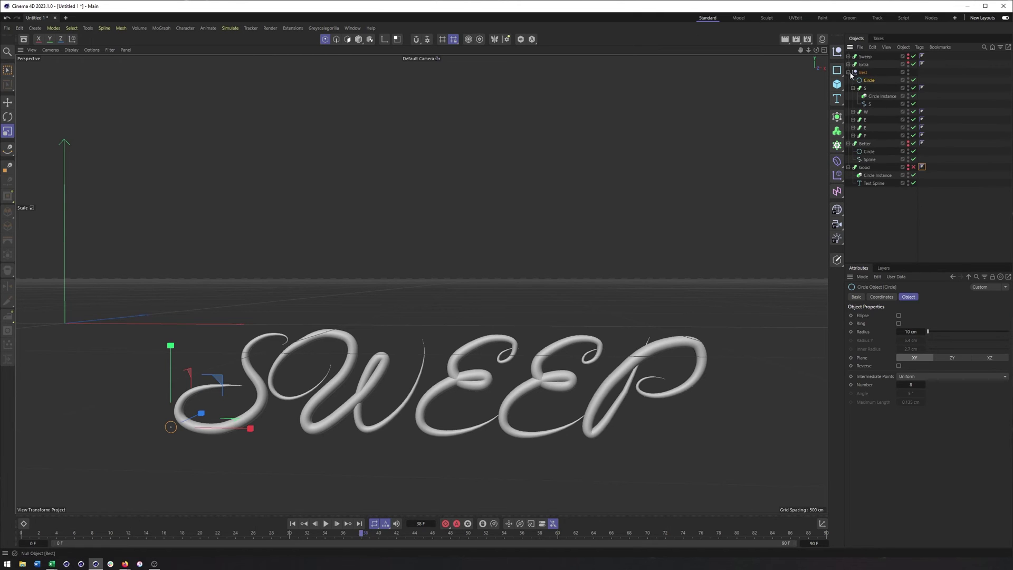
pyautogui.click(849, 167)
pyautogui.click(848, 143)
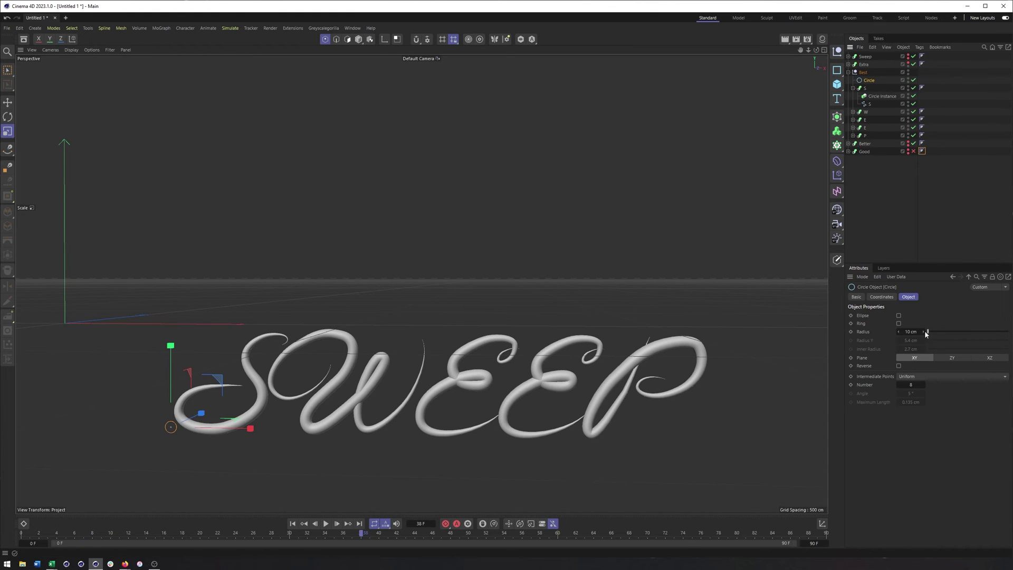
# Try different radii on the Best group's shared Circle and set the radius to 12 cm.
pyautogui.moveTo(929, 331); pyautogui.dragTo(934, 332)
pyautogui.moveTo(927, 328); pyautogui.dragTo(928, 329)
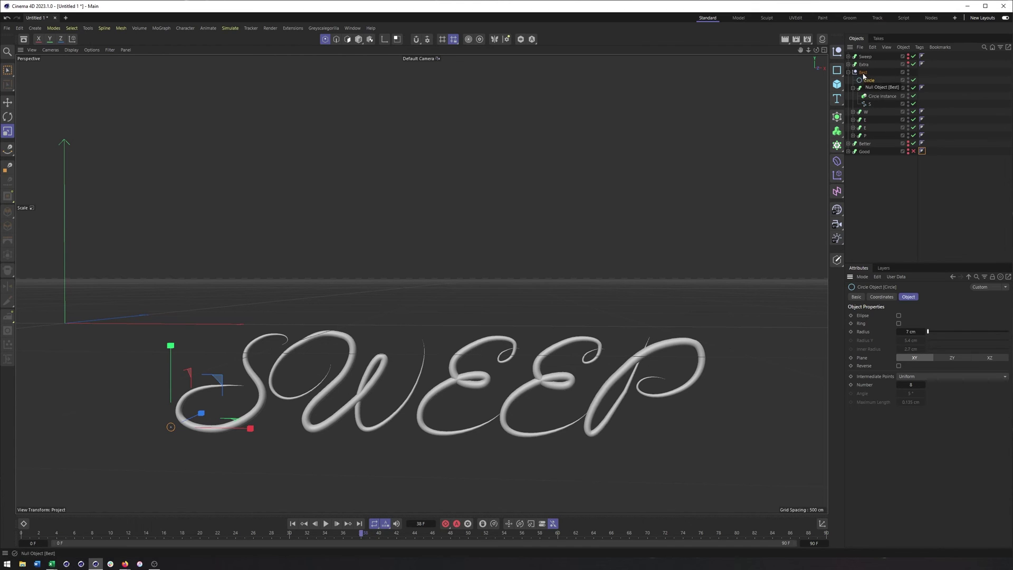
pyautogui.moveTo(924, 335); pyautogui.dragTo(929, 334)
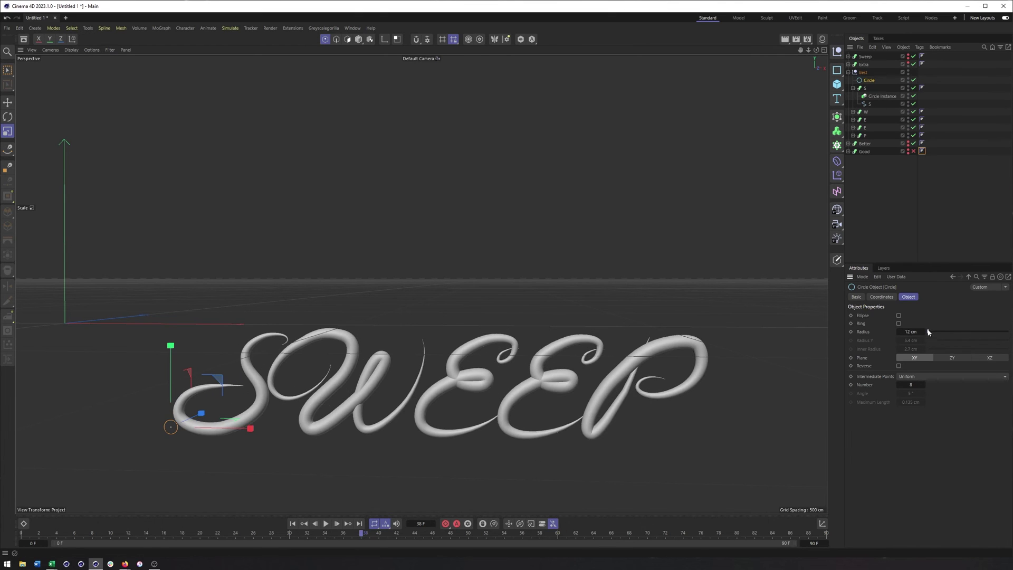
pyautogui.click(853, 89)
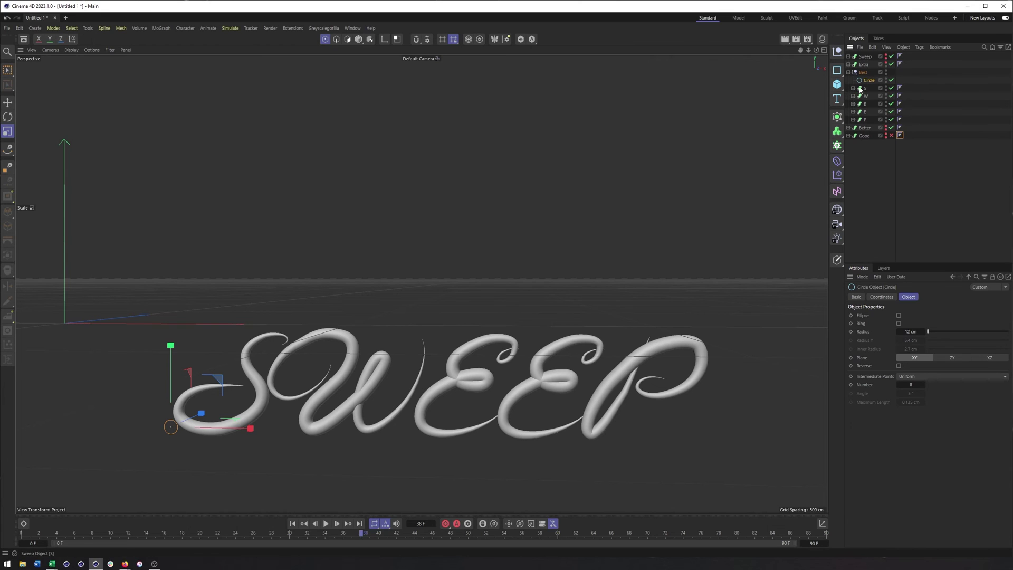
# Steepen the tangents at the start and end points of the S sweep's Scale curve so the stroke thickens faster.
pyautogui.click(863, 90)
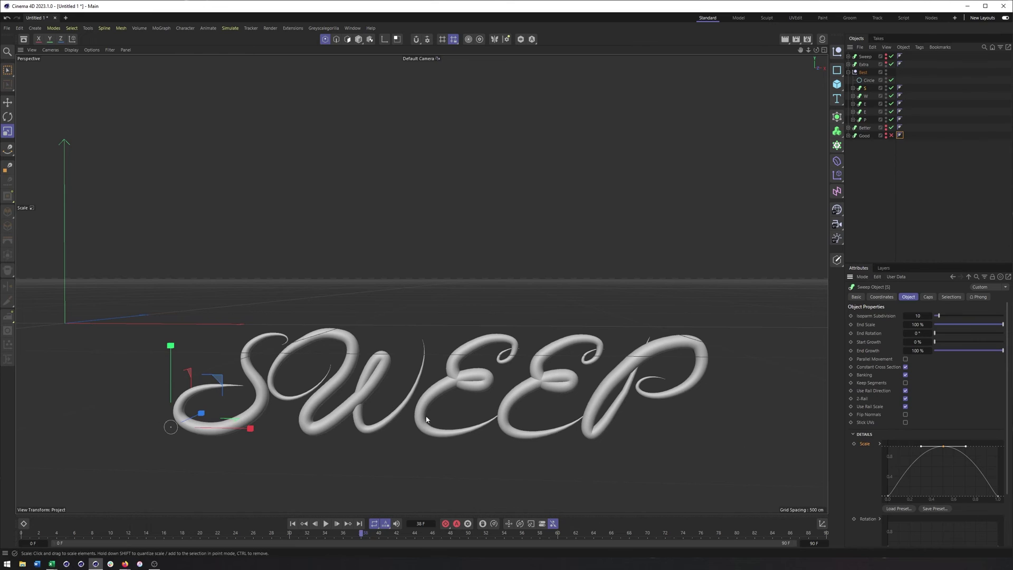
pyautogui.click(889, 496)
pyautogui.moveTo(891, 496); pyautogui.dragTo(894, 470)
pyautogui.click(998, 496)
pyautogui.moveTo(995, 496); pyautogui.dragTo(994, 479)
# Widen the midpoint tangents of the W sweep's Scale curve to keep the stroke thick over more of its length.
pyautogui.click(864, 97)
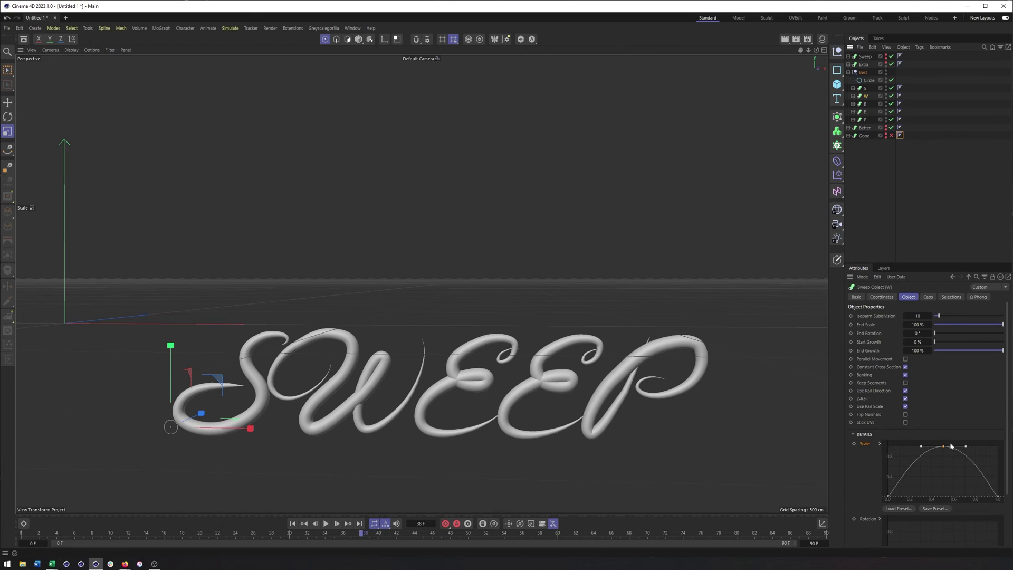
pyautogui.moveTo(922, 447); pyautogui.dragTo(987, 447)
pyautogui.scroll(4, 473, 354)
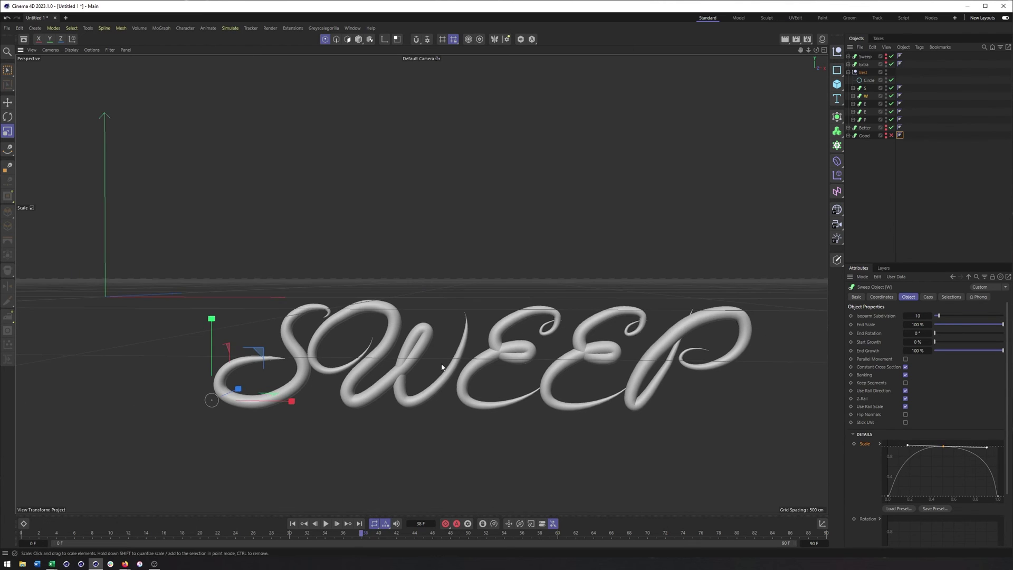
pyautogui.keyDown('alt'); pyautogui.moveTo(473, 351); pyautogui.dragTo(400, 314, button='middle'); pyautogui.keyUp('alt')
pyautogui.keyDown('alt'); pyautogui.moveTo(400, 315); pyautogui.dragTo(398, 315, button='right'); pyautogui.keyUp('alt')
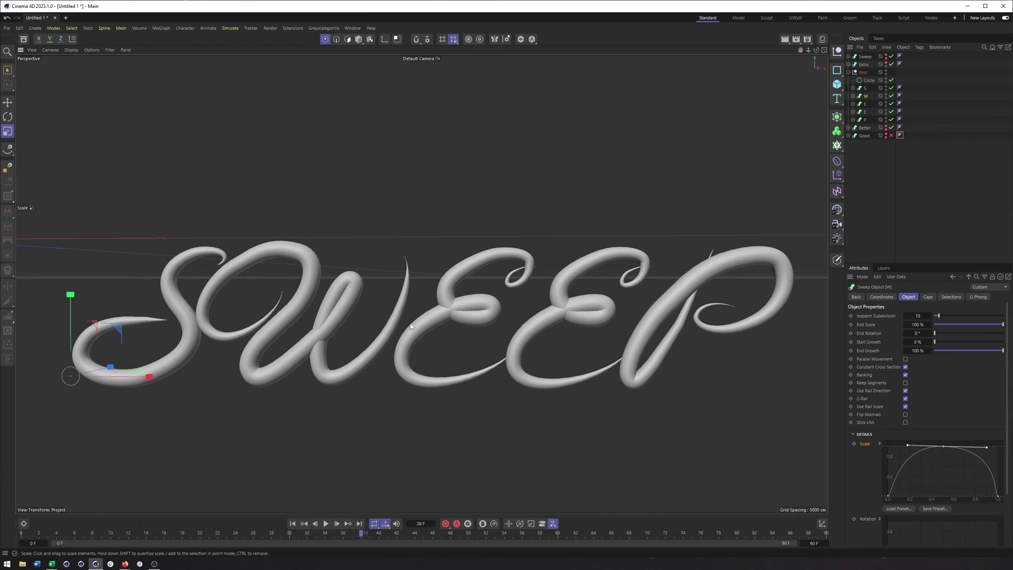
# Select all five letter sweeps in the Best group, vary their End Growth together and return it to 100%.
pyautogui.click(865, 88)
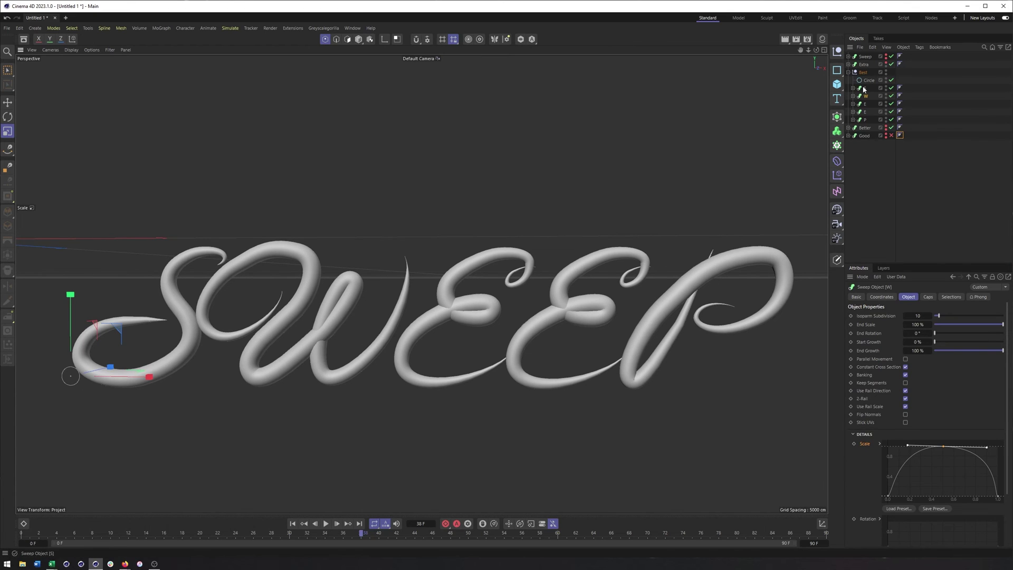
pyautogui.keyDown('shift'); pyautogui.click(866, 120); pyautogui.keyUp('shift')
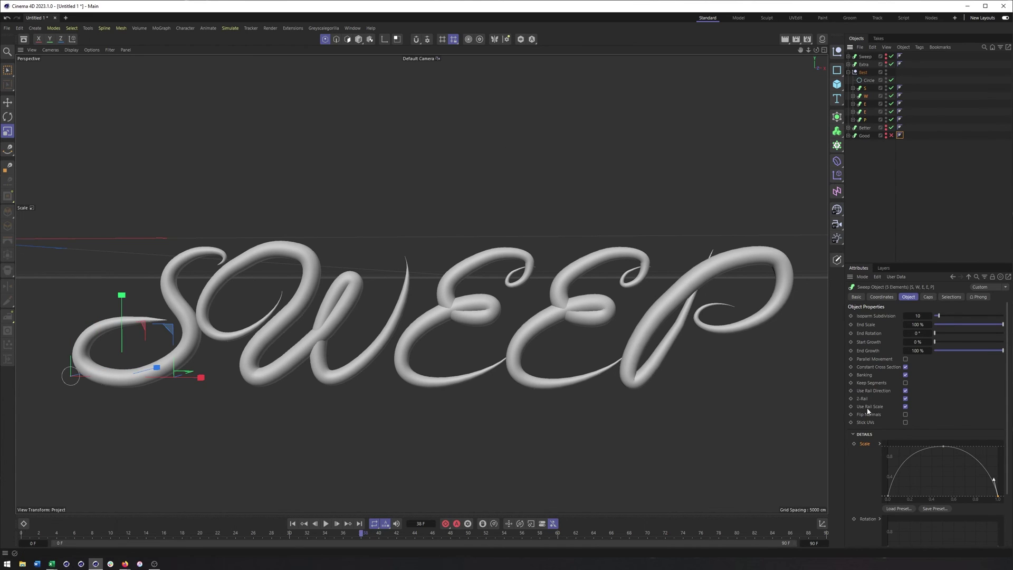
pyautogui.moveTo(1001, 354)
pyautogui.mouseDown()
pyautogui.moveTo(935, 358)
pyautogui.moveTo(1004, 368)
pyautogui.mouseUp()
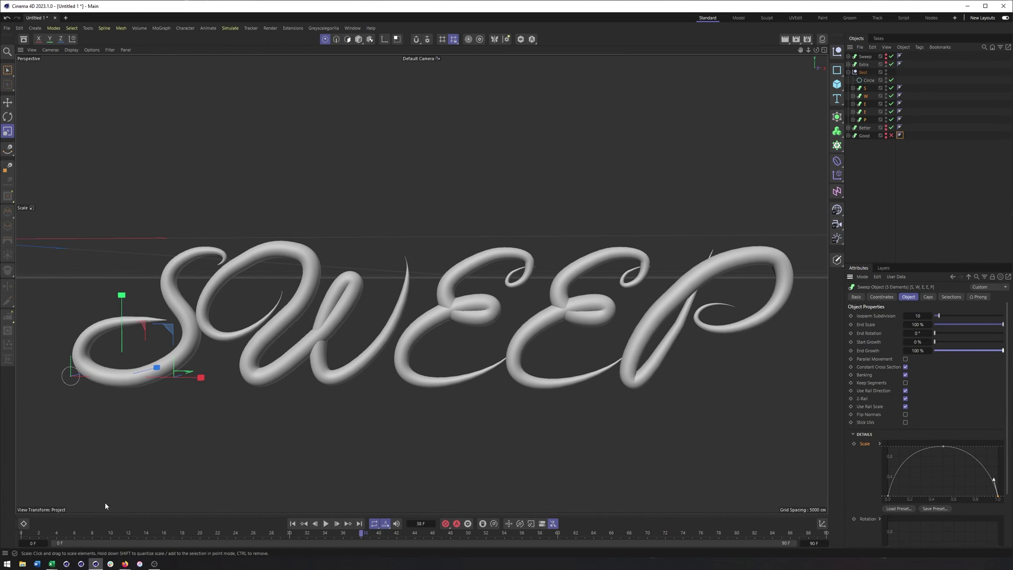
pyautogui.click(865, 96)
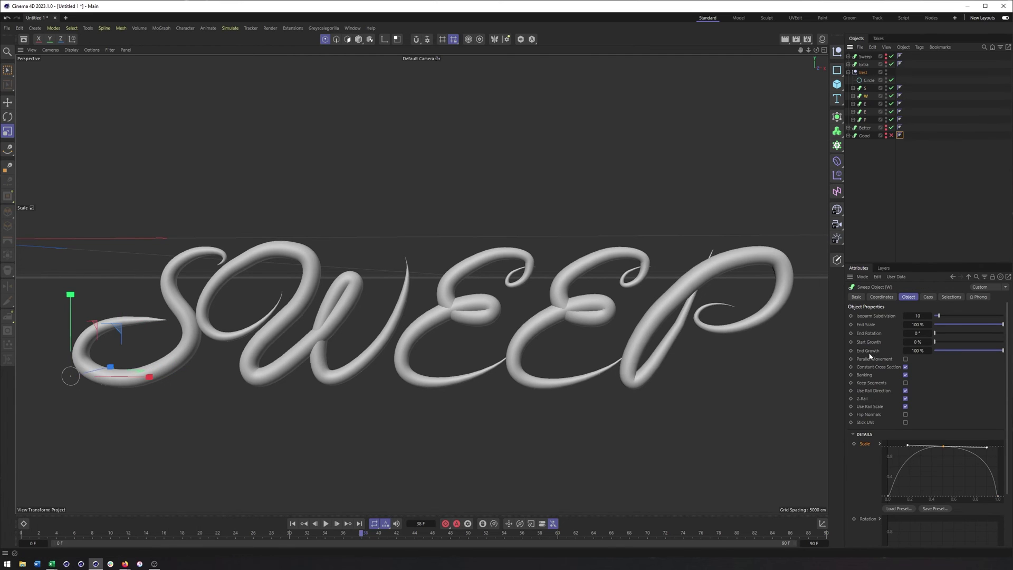
pyautogui.click(865, 88)
pyautogui.keyDown('shift'); pyautogui.click(865, 120); pyautogui.keyUp('shift')
pyautogui.moveTo(1003, 351)
pyautogui.mouseDown()
pyautogui.moveTo(936, 354)
pyautogui.moveTo(1009, 357)
pyautogui.mouseUp()
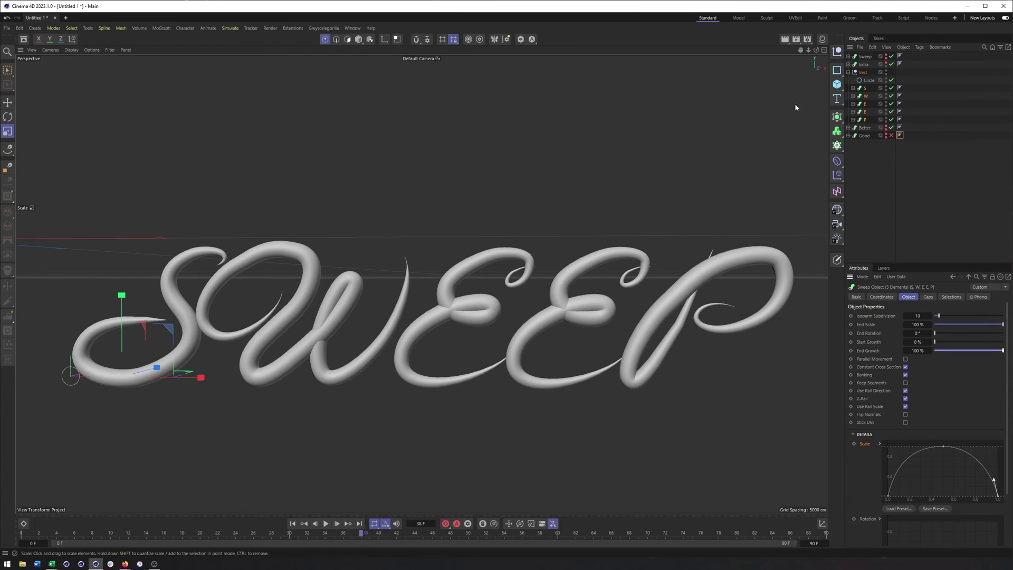
# Select the Better sweep and examine the Best lettering from several viewing angles.
pyautogui.click(865, 128)
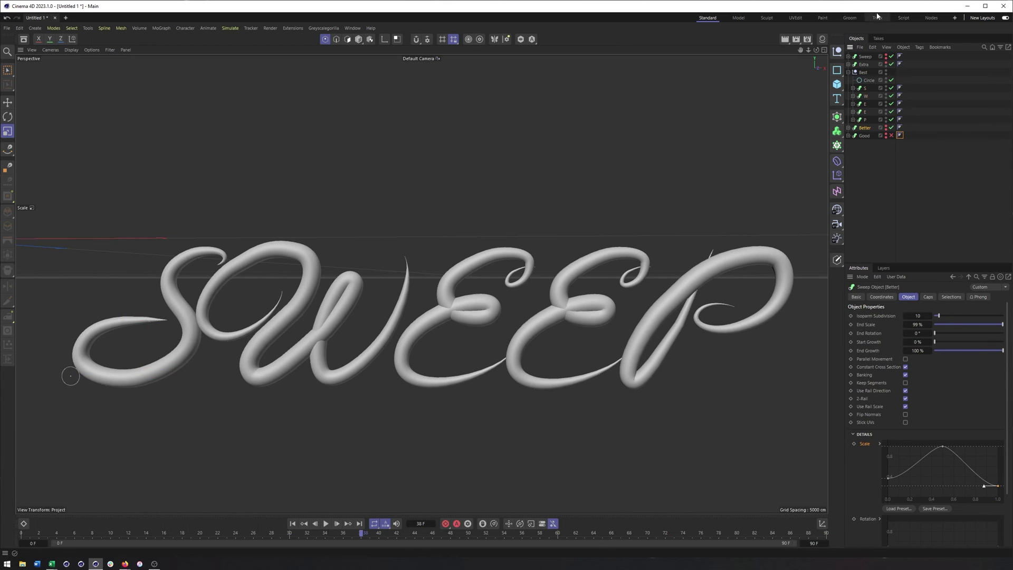
pyautogui.keyDown('alt'); pyautogui.moveTo(517, 274); pyautogui.dragTo(456, 254, button='middle'); pyautogui.keyUp('alt')
pyautogui.scroll(-2, 581, 235)
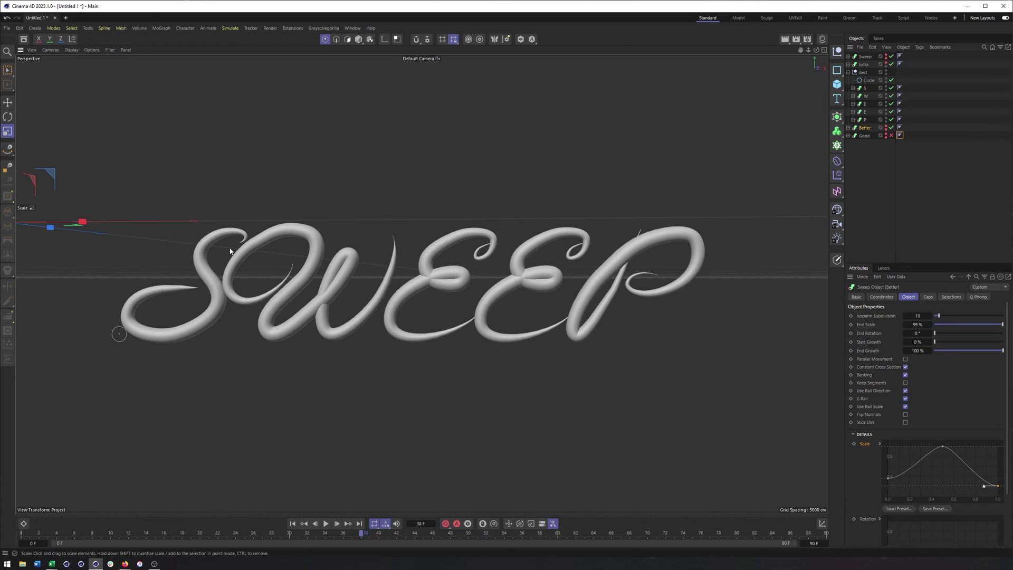
pyautogui.keyDown('alt'); pyautogui.moveTo(373, 340); pyautogui.dragTo(423, 355, button='middle'); pyautogui.keyUp('alt')
pyautogui.keyDown('alt'); pyautogui.moveTo(423, 356); pyautogui.dragTo(429, 346, button='right'); pyautogui.keyUp('alt')
pyautogui.moveTo(429, 346)
pyautogui.keyDown('alt'); pyautogui.mouseDown(button='middle')
pyautogui.moveTo(413, 369)
pyautogui.moveTo(432, 346)
pyautogui.mouseUp(button='middle'); pyautogui.keyUp('alt')
pyautogui.keyDown('alt'); pyautogui.moveTo(433, 347); pyautogui.dragTo(434, 353); pyautogui.keyUp('alt')
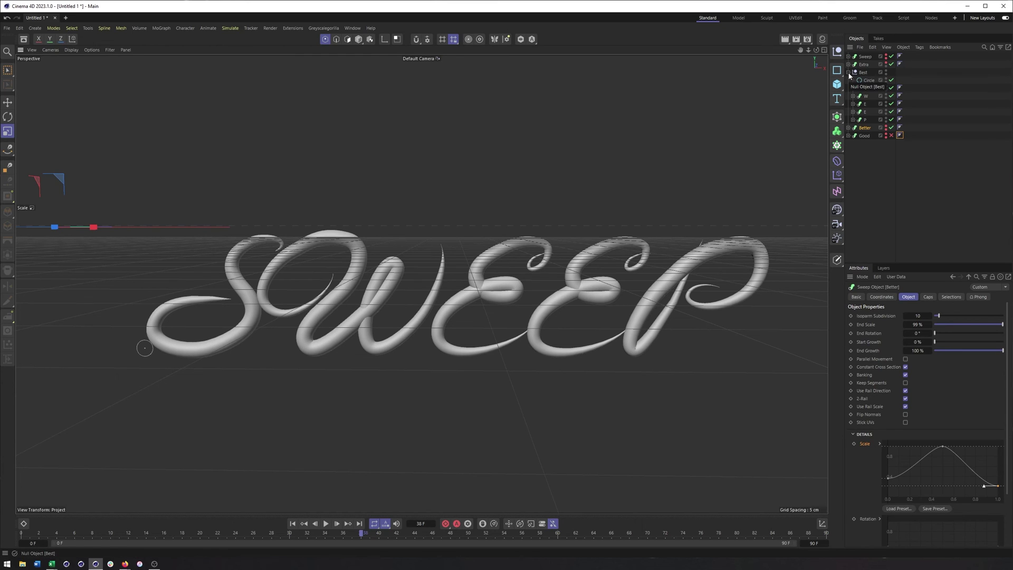
pyautogui.keyDown('alt'); pyautogui.moveTo(554, 318); pyautogui.dragTo(500, 334, button='middle'); pyautogui.keyUp('alt')
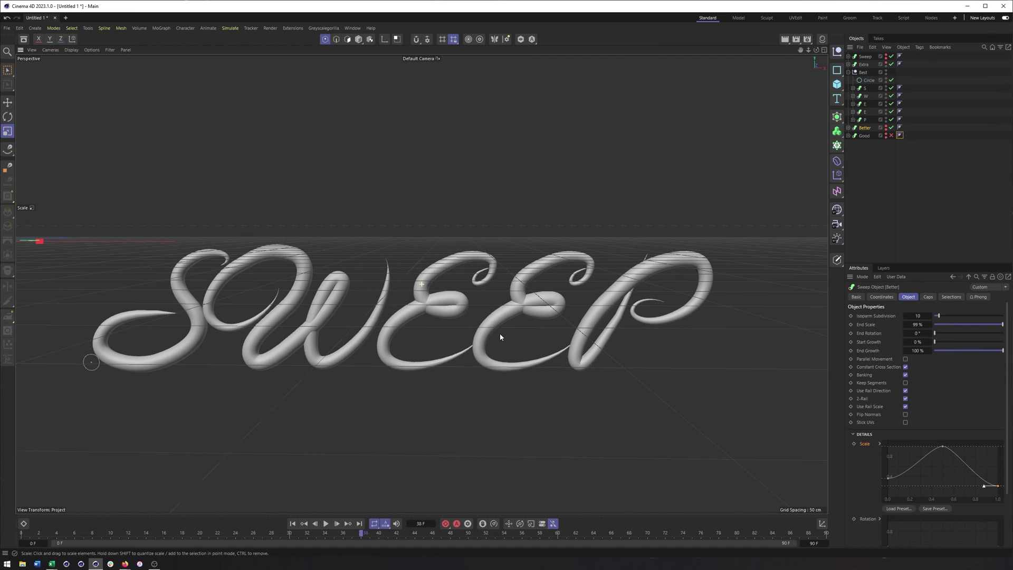
# Turn off the Workplane display in the viewport and view the Best lettering without the grid.
pyautogui.click(111, 50)
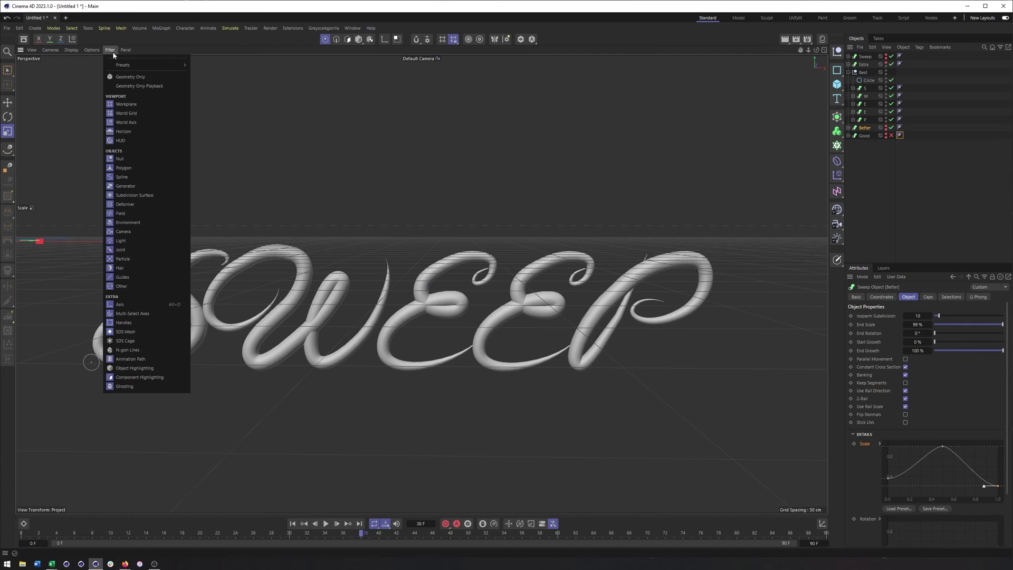
pyautogui.click(165, 104)
pyautogui.keyDown('alt'); pyautogui.moveTo(490, 316); pyautogui.dragTo(506, 295, button='middle'); pyautogui.keyUp('alt')
pyautogui.keyDown('alt'); pyautogui.moveTo(506, 295); pyautogui.dragTo(503, 300); pyautogui.keyUp('alt')
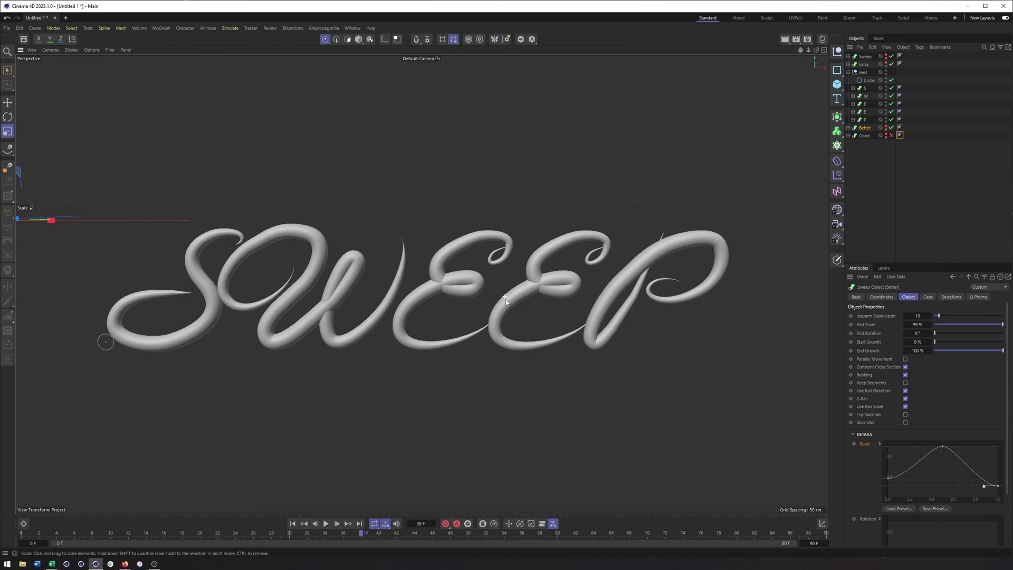
# Review the settings of the Best group's shared Circle and its S sweep.
pyautogui.click(868, 81)
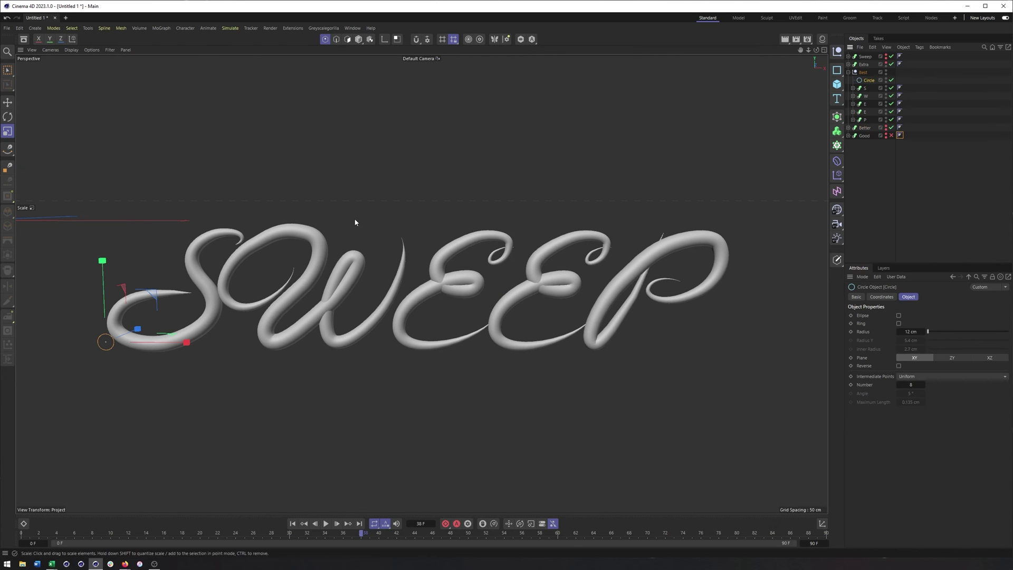
pyautogui.moveTo(326, 206); pyautogui.dragTo(387, 209)
pyautogui.click(865, 88)
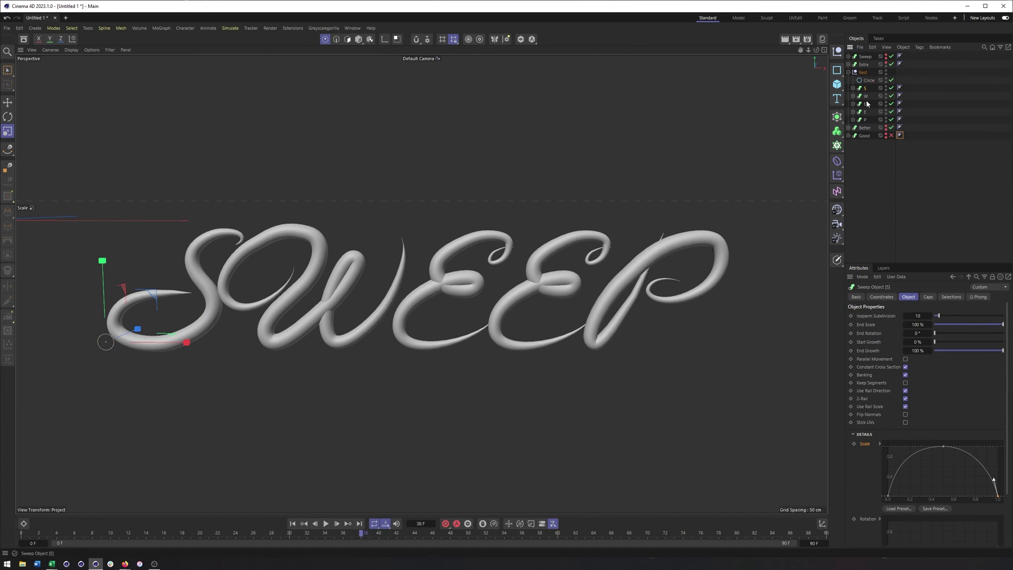
# Hide the Best group and show the Extra sweep in the viewport.
pyautogui.click(849, 73)
pyautogui.click(865, 64)
pyautogui.click(884, 71)
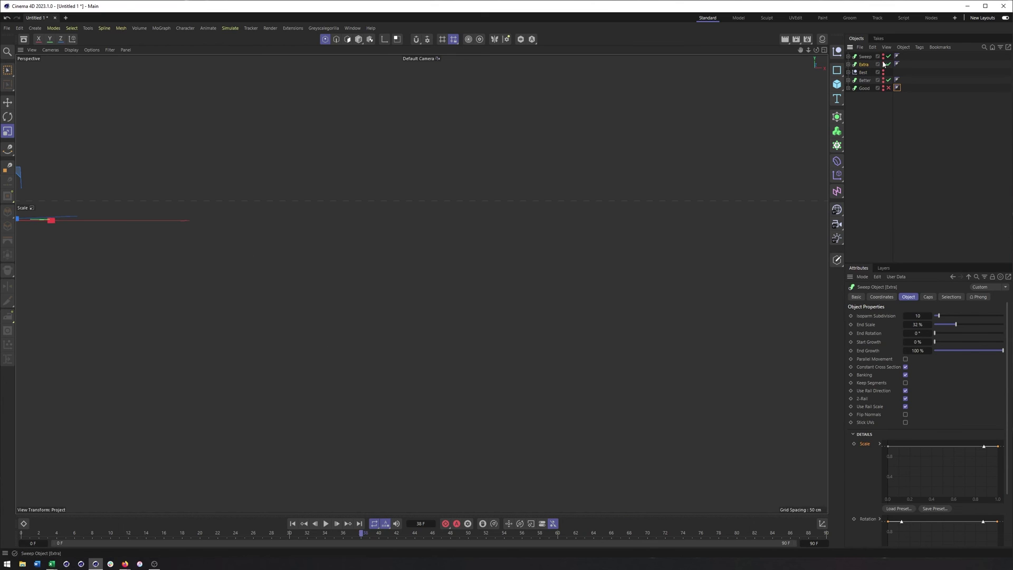
pyautogui.click(884, 63)
pyautogui.keyDown('alt'); pyautogui.moveTo(548, 198); pyautogui.dragTo(603, 249, button='middle'); pyautogui.keyUp('alt')
pyautogui.keyDown('alt'); pyautogui.moveTo(565, 221); pyautogui.dragTo(519, 272); pyautogui.keyUp('alt')
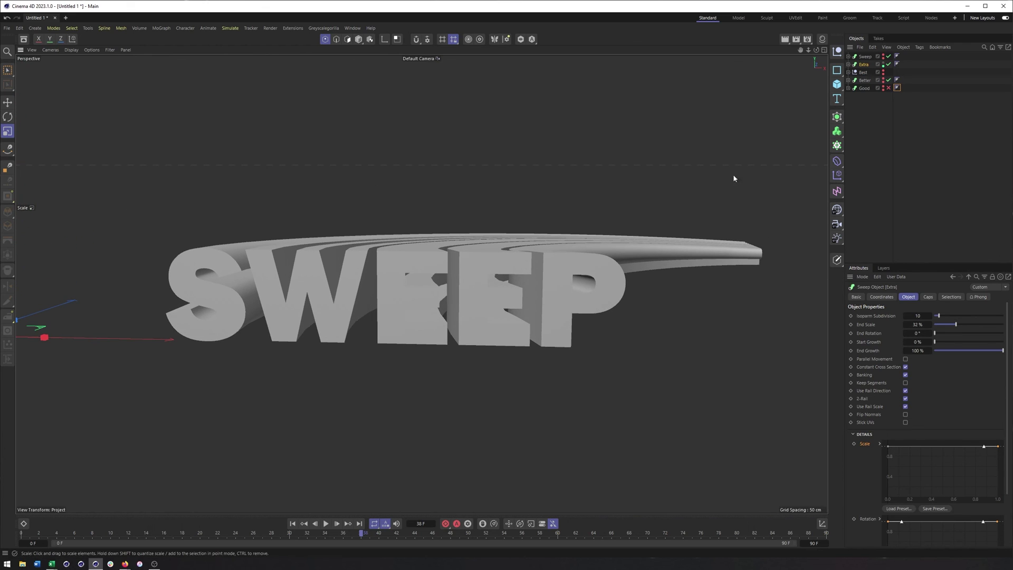
# Set the bevel size of the Extra sweep's caps to 4.88 cm.
pyautogui.click(928, 296)
pyautogui.moveTo(924, 362); pyautogui.dragTo(929, 364)
pyautogui.keyDown('alt'); pyautogui.moveTo(427, 300); pyautogui.dragTo(468, 277, button='middle'); pyautogui.keyUp('alt')
# Compare the Extra sweep's path spline with the Circle Instance and spline inside the Best group's S sweep.
pyautogui.click(848, 65)
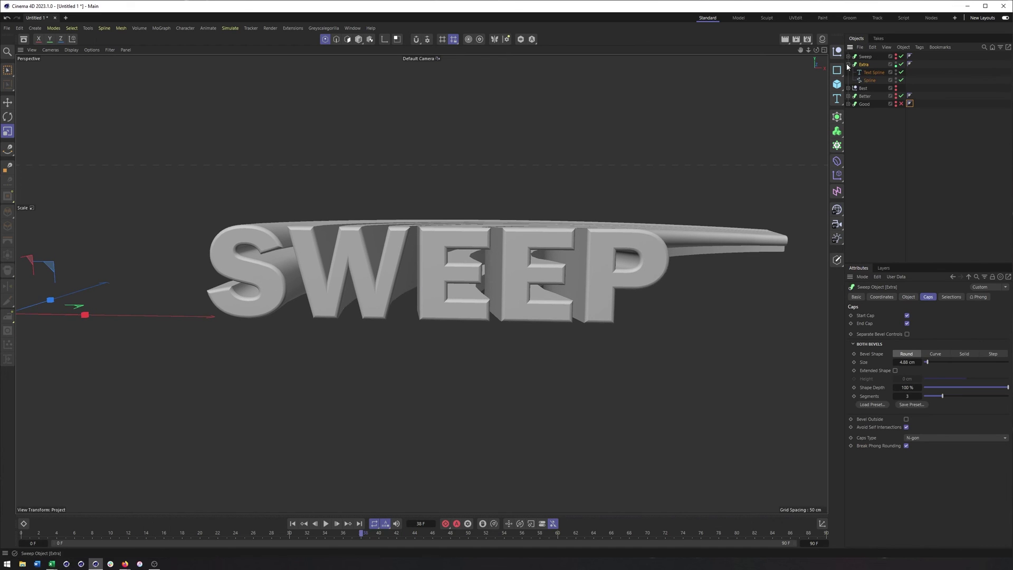
pyautogui.click(869, 81)
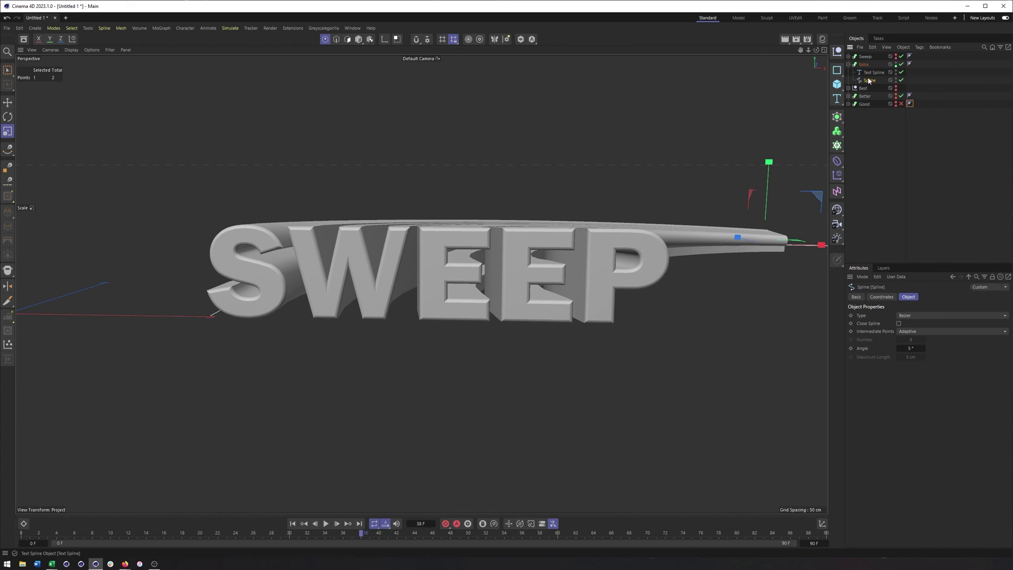
pyautogui.click(849, 88)
pyautogui.click(853, 104)
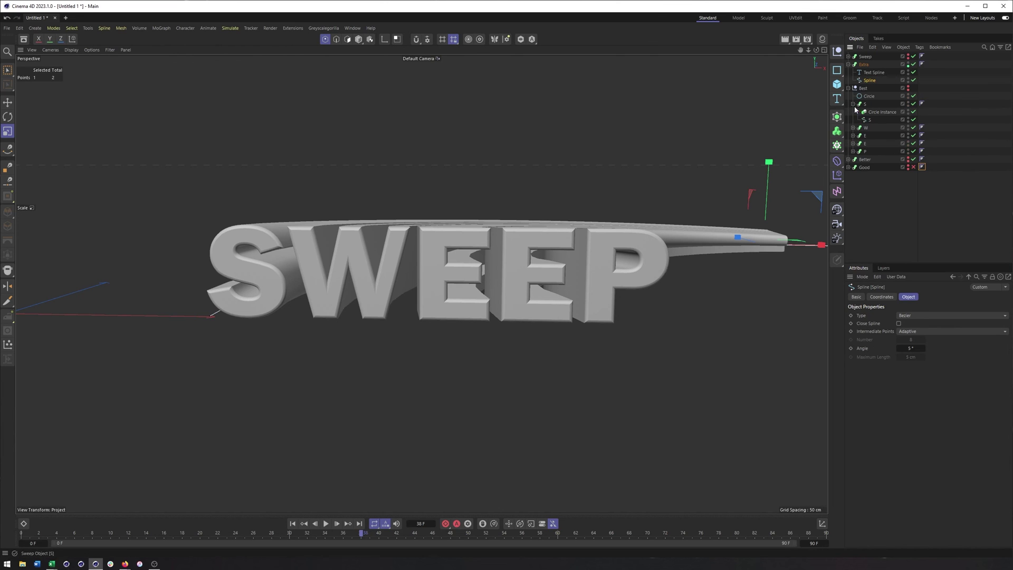
pyautogui.click(871, 113)
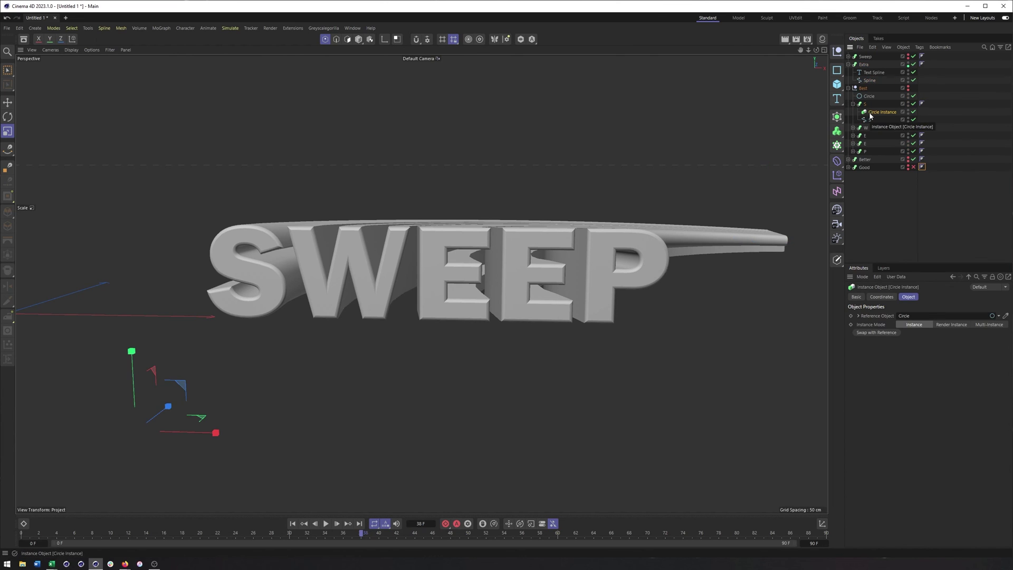
pyautogui.click(868, 121)
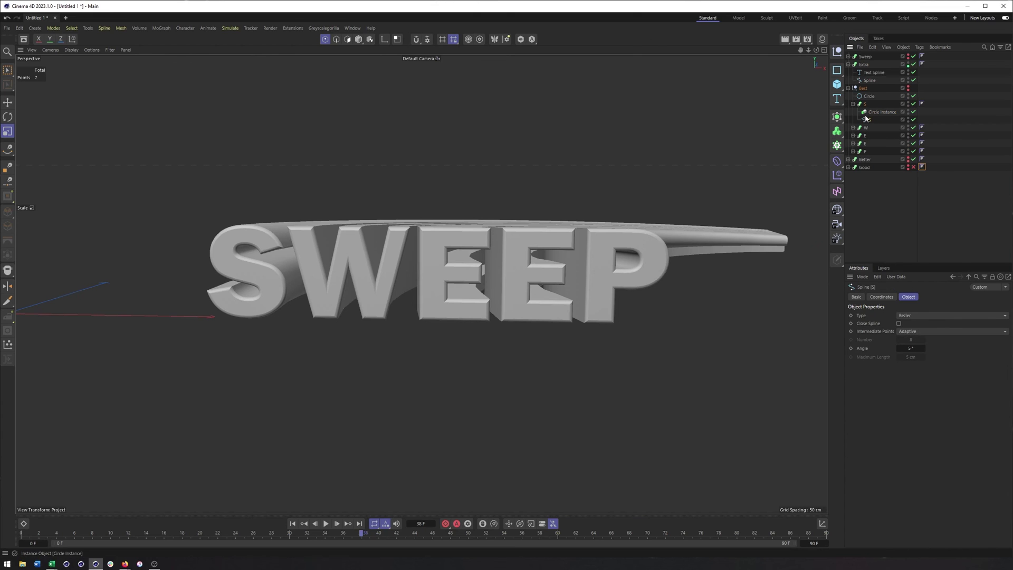
pyautogui.click(848, 88)
# Disable the Extra sweep to inspect its text outline and path spline, and re-enable it.
pyautogui.click(870, 80)
pyautogui.click(901, 65)
pyautogui.keyDown('alt'); pyautogui.moveTo(442, 213); pyautogui.dragTo(300, 354); pyautogui.keyUp('alt')
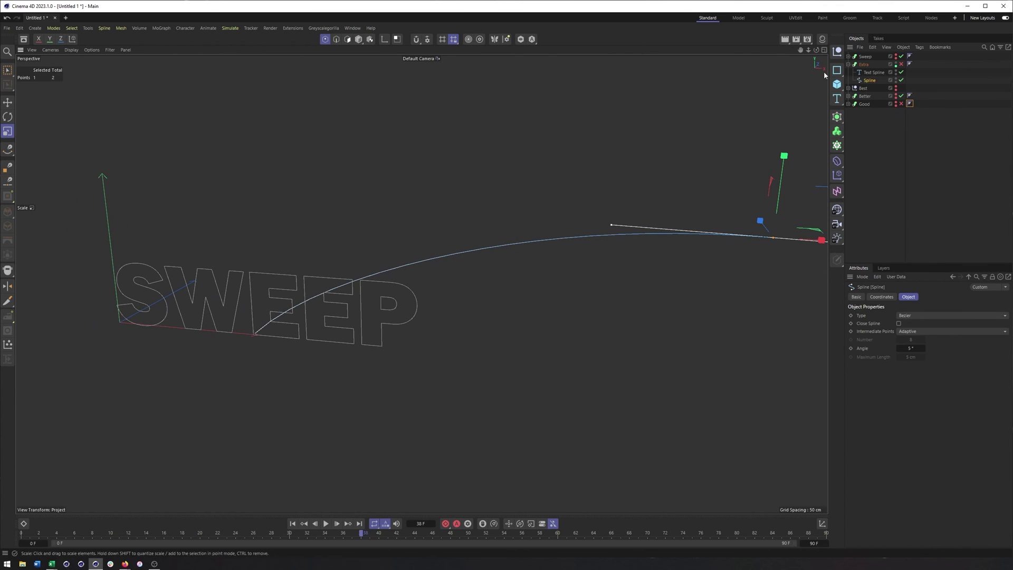
pyautogui.click(901, 65)
# Vary the Extra sweep's End Growth to preview the lettering growing along its path, and return it to 100%.
pyautogui.keyDown('alt'); pyautogui.moveTo(409, 381); pyautogui.dragTo(436, 327); pyautogui.keyUp('alt')
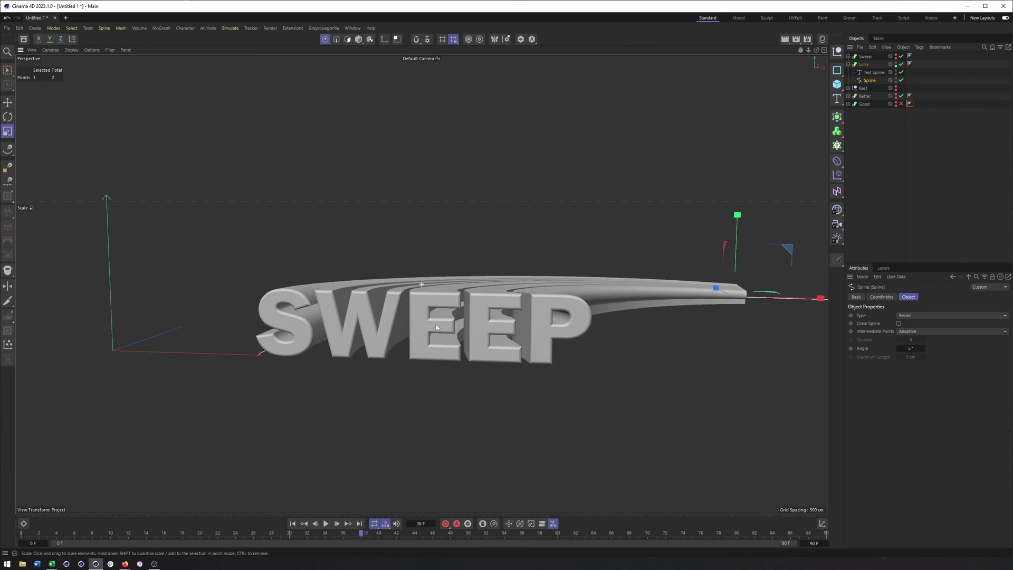
pyautogui.scroll(10, 518, 313)
pyautogui.keyDown('alt'); pyautogui.moveTo(520, 294); pyautogui.dragTo(508, 290); pyautogui.keyUp('alt')
pyautogui.keyDown('alt'); pyautogui.moveTo(508, 290); pyautogui.dragTo(500, 300, button='middle'); pyautogui.keyUp('alt')
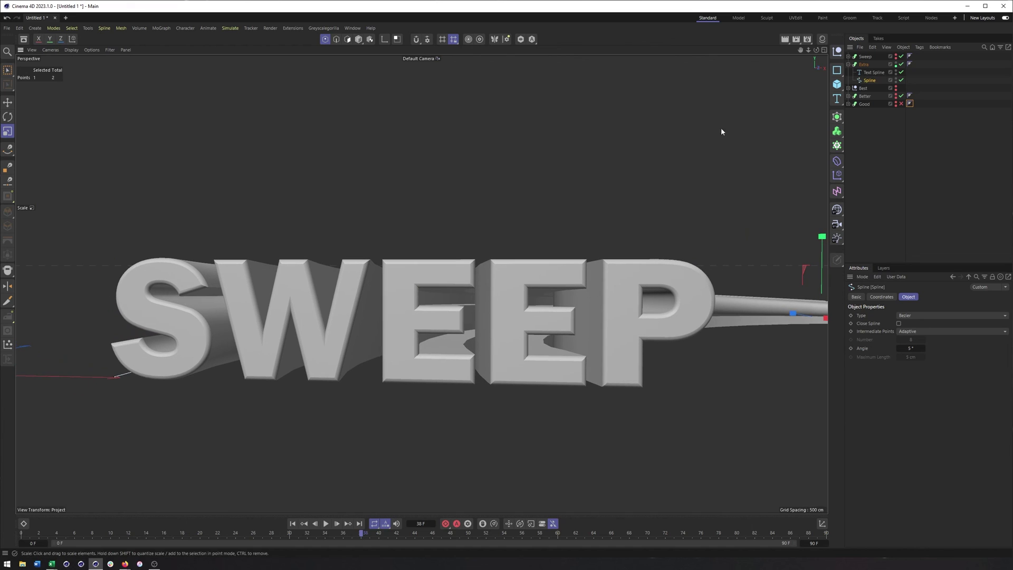
pyautogui.click(863, 65)
pyautogui.click(909, 297)
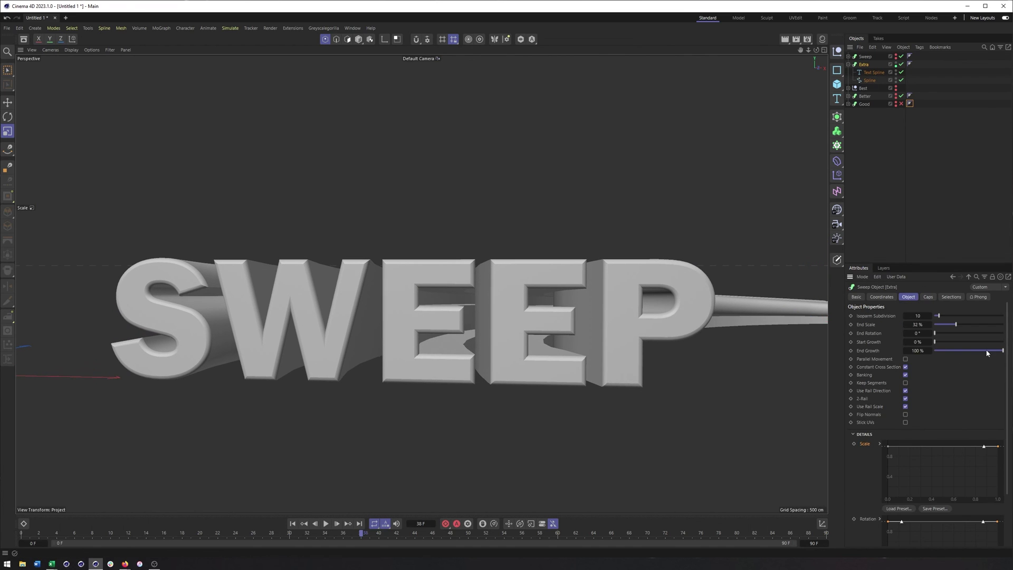
pyautogui.moveTo(995, 353); pyautogui.dragTo(930, 352)
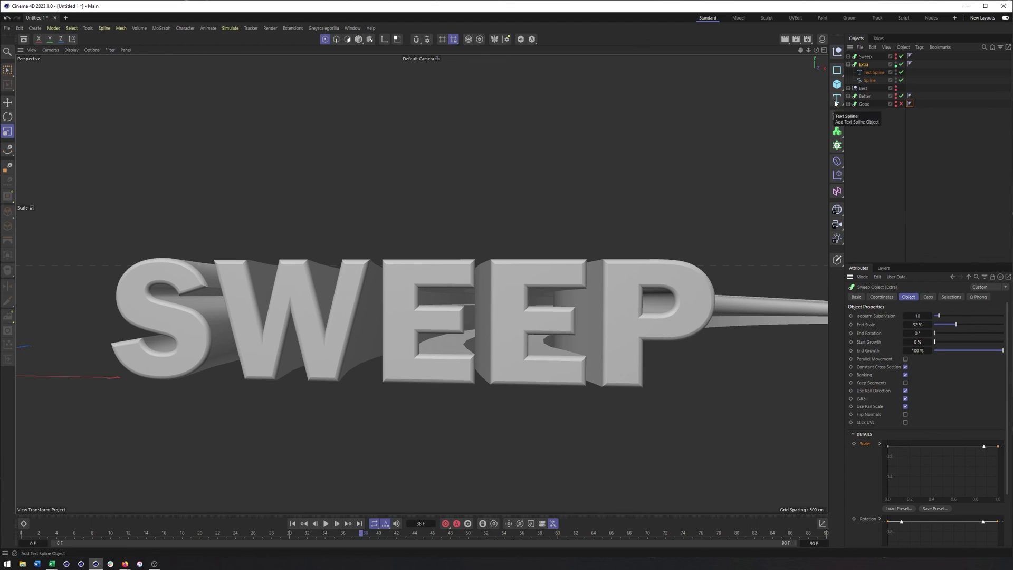
# Look over the Best group's letter sweeps and the Extra sweep's growth settings and lettering.
pyautogui.click(848, 88)
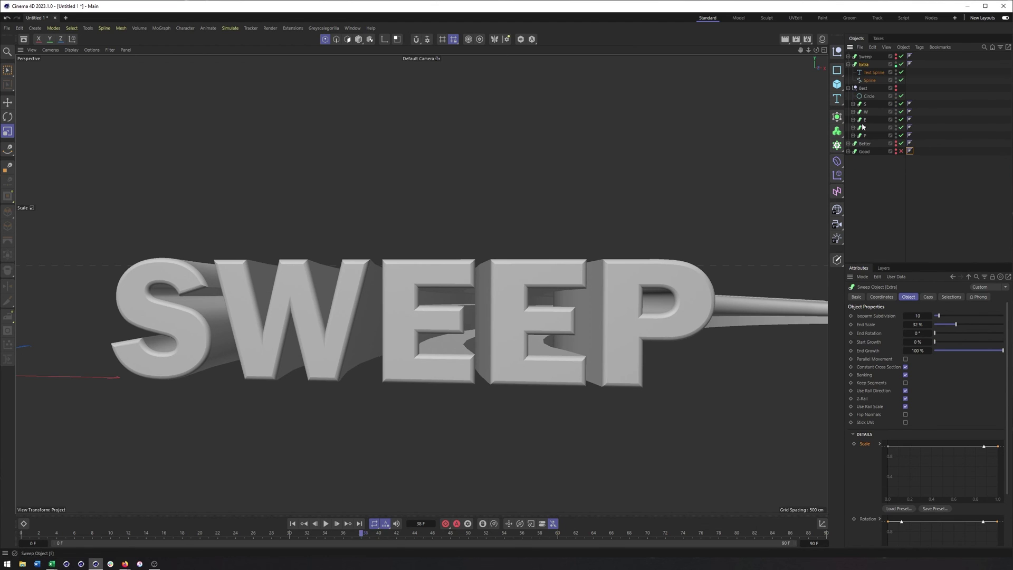
pyautogui.click(848, 88)
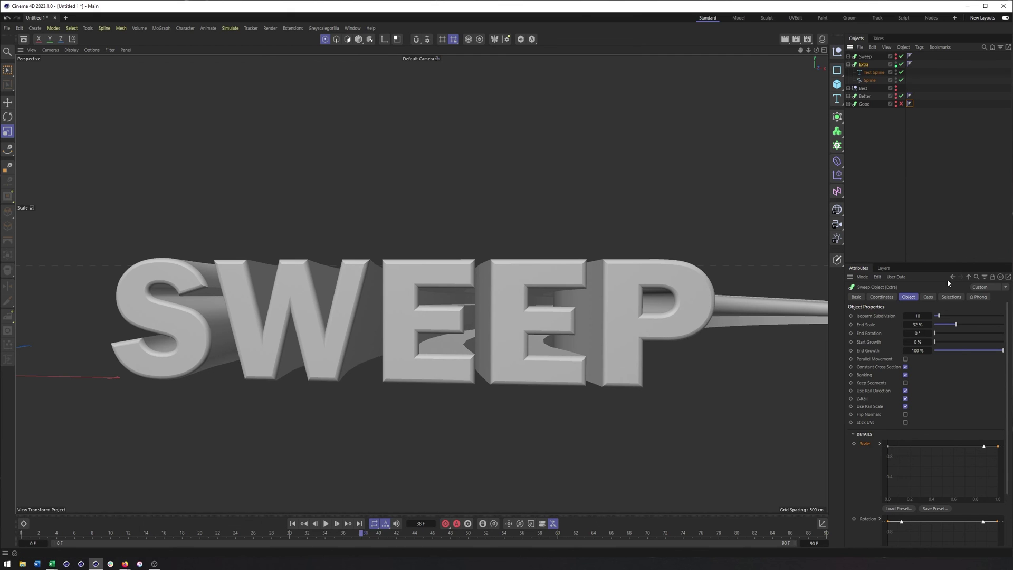
pyautogui.moveTo(960, 343)
pyautogui.mouseDown()
pyautogui.moveTo(997, 338)
pyautogui.moveTo(949, 341)
pyautogui.moveTo(1001, 340)
pyautogui.moveTo(959, 342)
pyautogui.mouseUp()
pyautogui.moveTo(936, 339)
pyautogui.mouseDown()
pyautogui.moveTo(998, 334)
pyautogui.moveTo(933, 336)
pyautogui.mouseUp()
pyautogui.keyDown('alt'); pyautogui.moveTo(498, 324); pyautogui.dragTo(526, 320, button='middle'); pyautogui.keyUp('alt')
pyautogui.keyDown('alt'); pyautogui.moveTo(526, 323); pyautogui.dragTo(593, 263); pyautogui.keyUp('alt')
# Review the Extra sweep's Text Spline against the Good sweep's child splines and examine the Extra lettering from several angles.
pyautogui.click(869, 74)
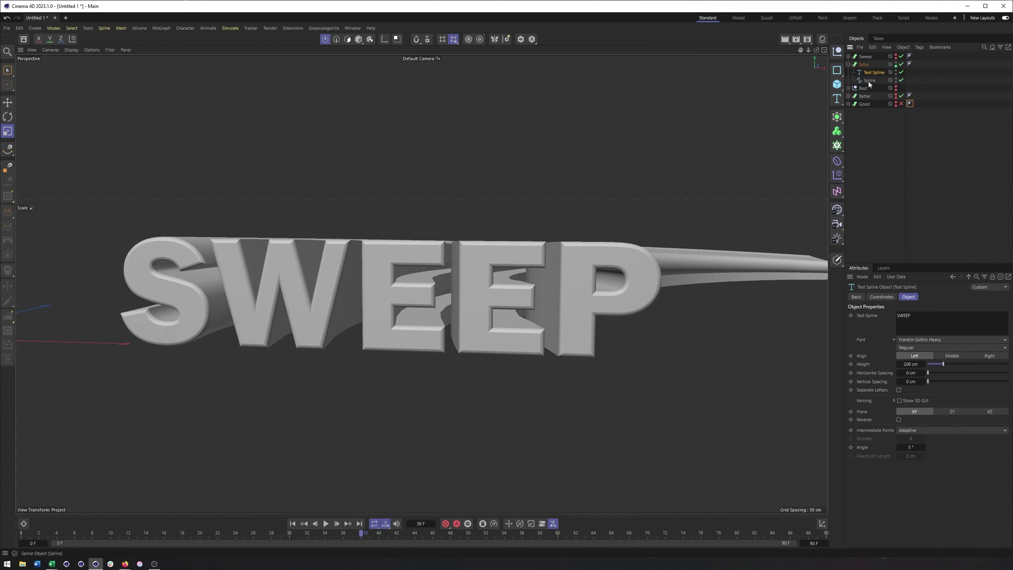
pyautogui.click(848, 104)
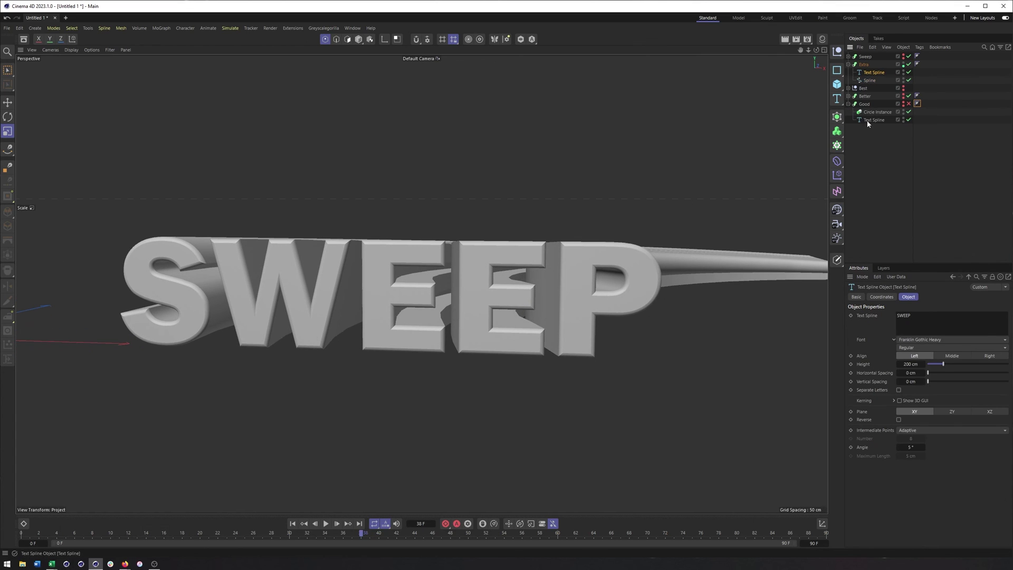
pyautogui.click(849, 104)
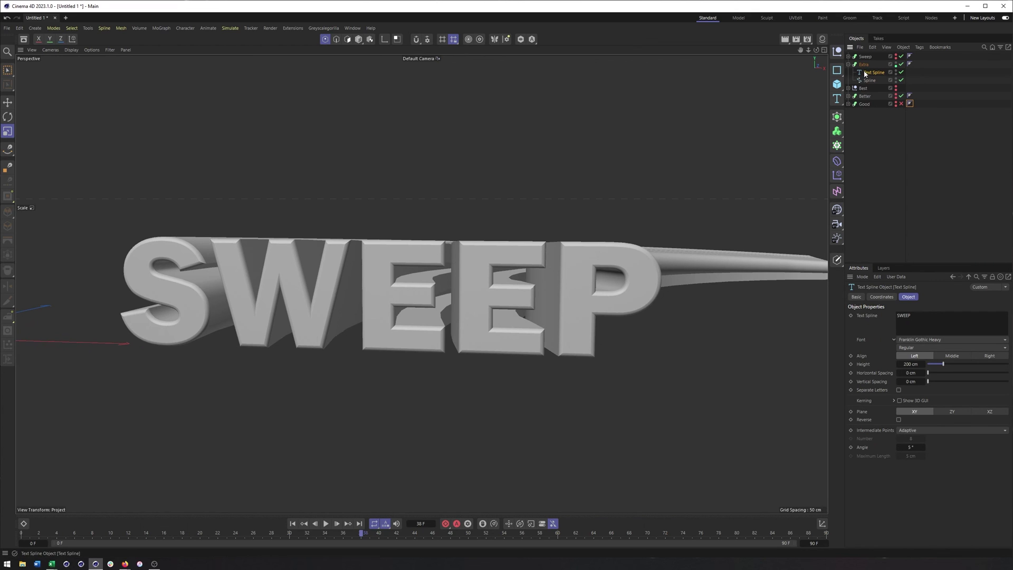
pyautogui.keyDown('alt'); pyautogui.moveTo(528, 221); pyautogui.dragTo(515, 270); pyautogui.keyUp('alt')
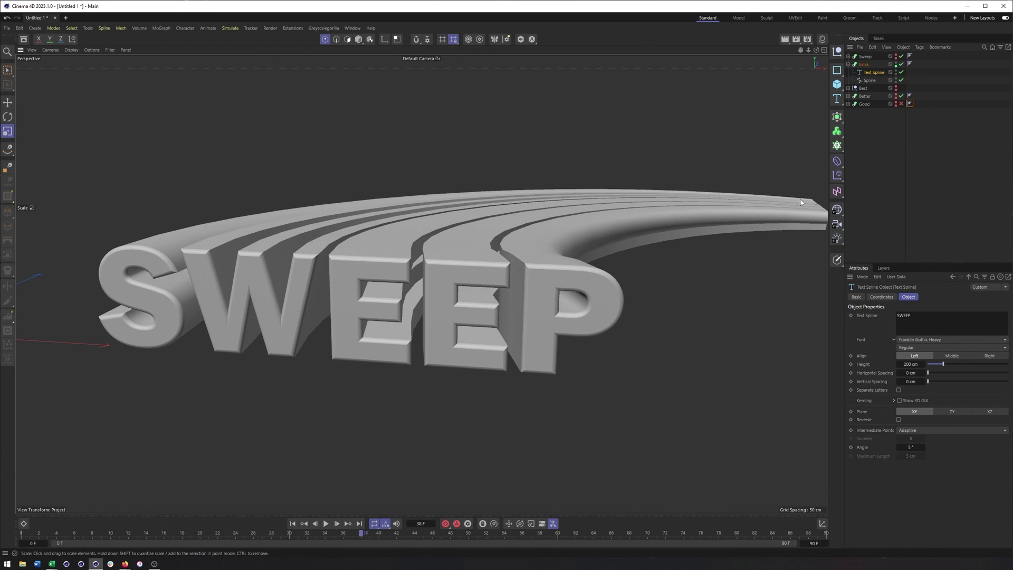
pyautogui.keyDown('alt'); pyautogui.moveTo(523, 211); pyautogui.dragTo(542, 222); pyautogui.keyUp('alt')
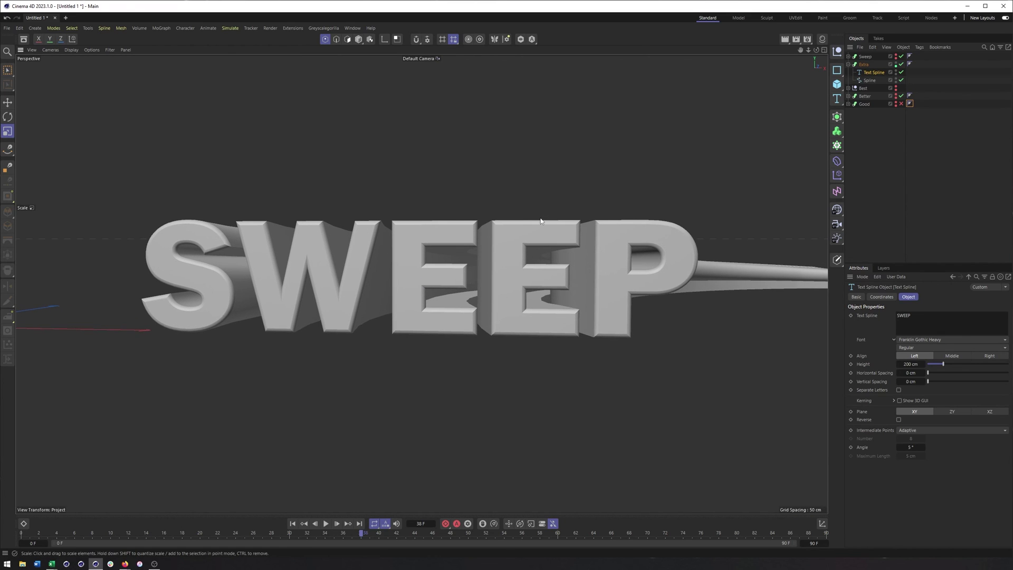
pyautogui.keyDown('alt'); pyautogui.moveTo(563, 188); pyautogui.dragTo(565, 188); pyautogui.keyUp('alt')
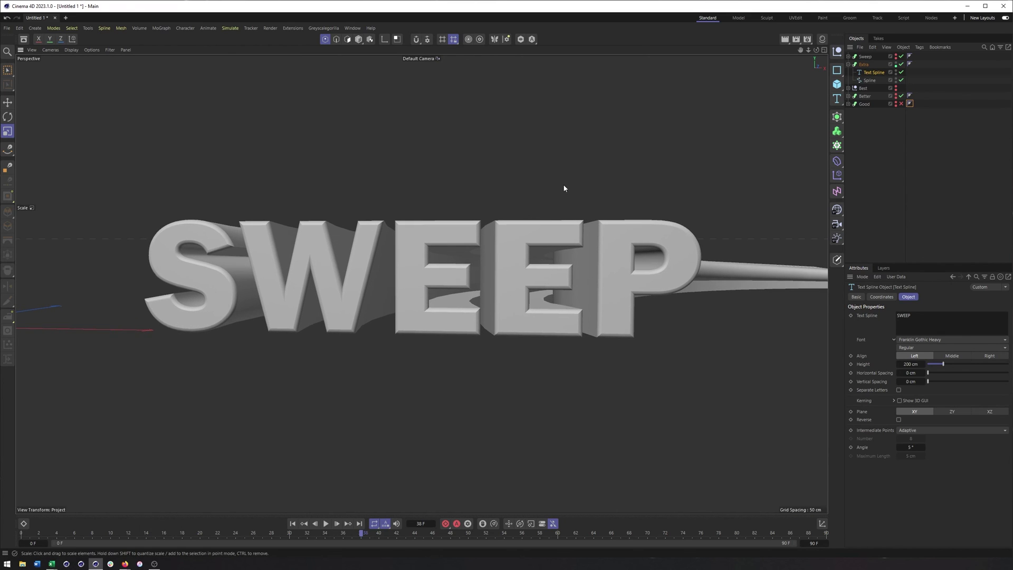